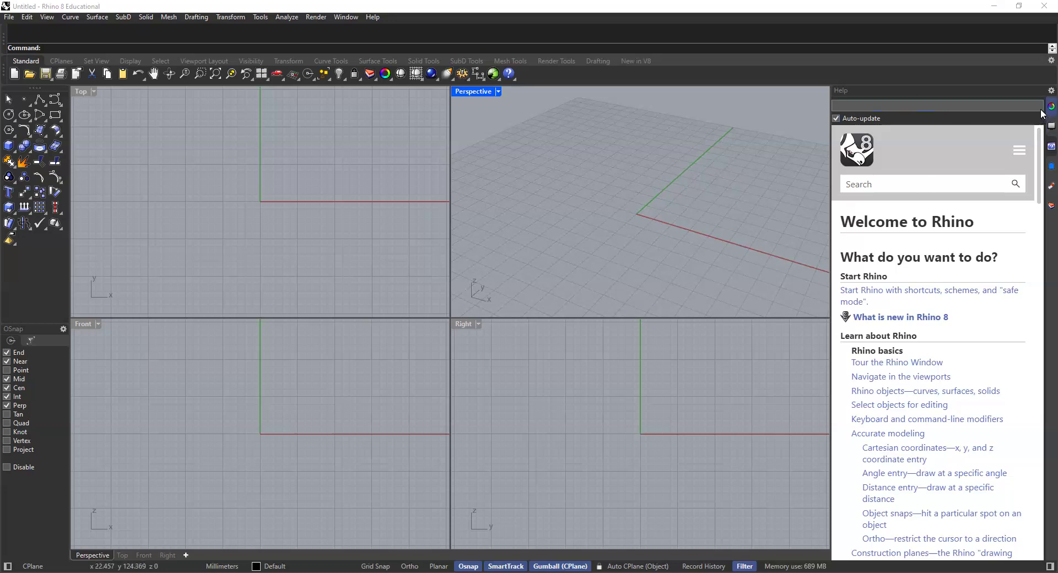
Step: Show the document's layer list and narrow its area to give the viewports more room
click(1047, 205)
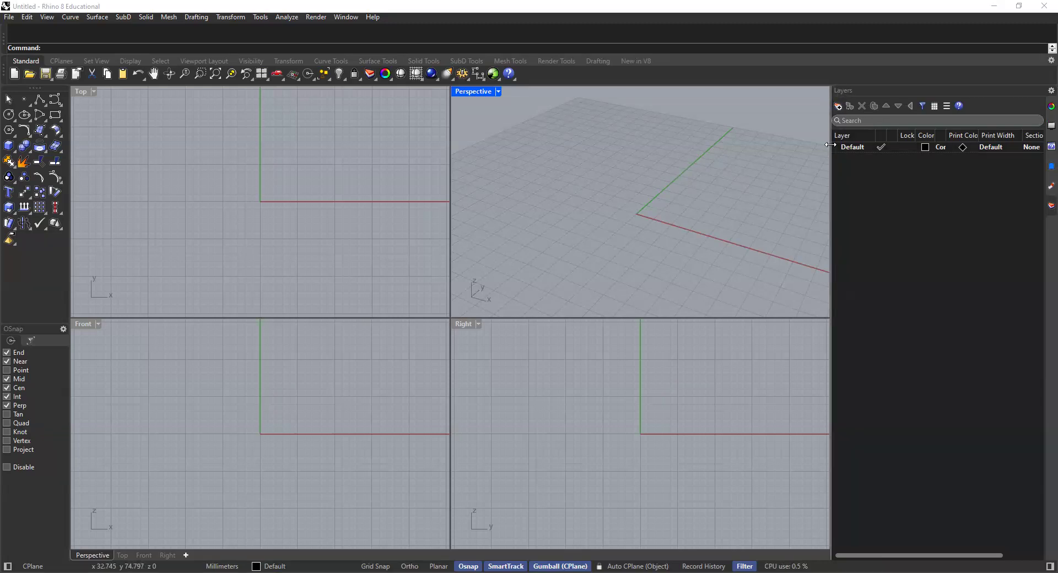
drag(930, 167, 933, 169)
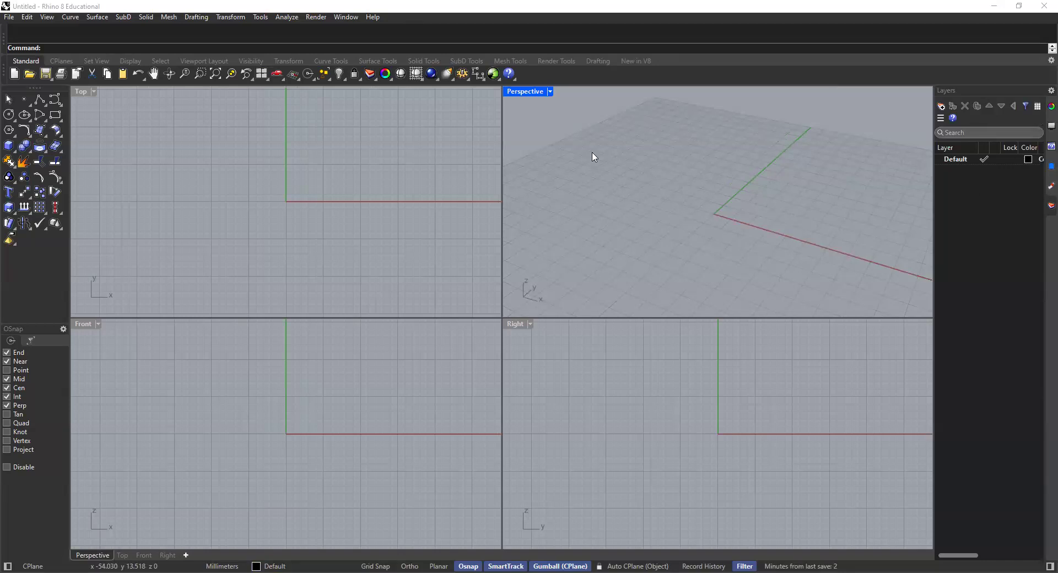
Step: Set the model units to Feet and the distance display to Feet & Inches in the document's Units properties
text(Untis)
key(Return)
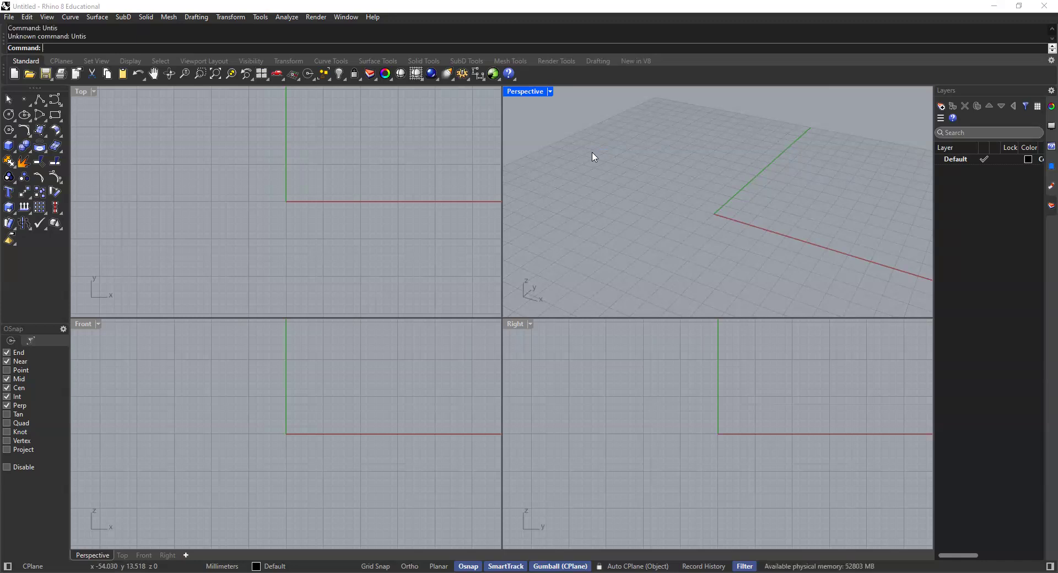
text(Unt)
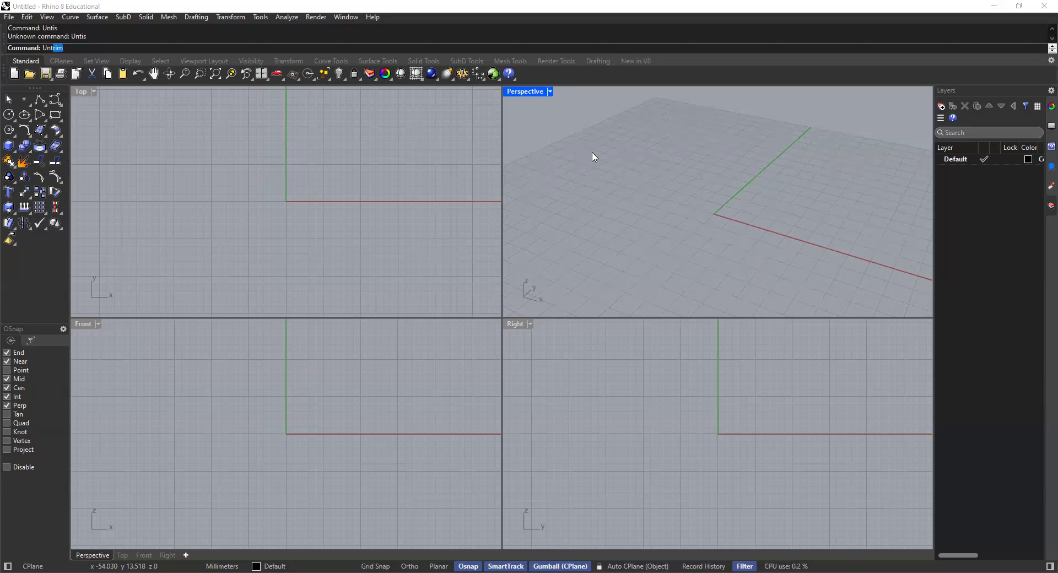
key(BackSpace)
text(its)
key(Return)
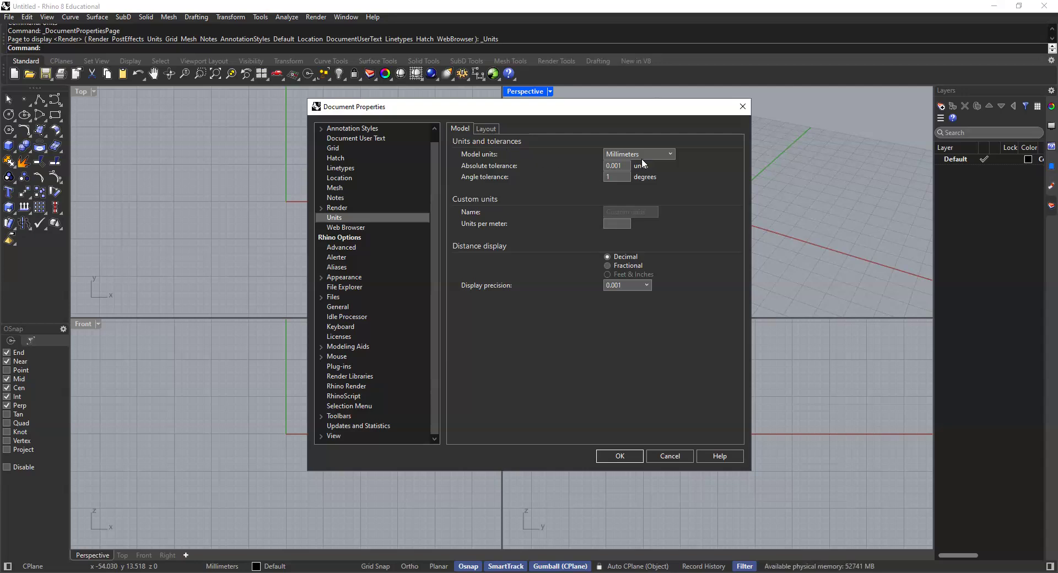
click(662, 159)
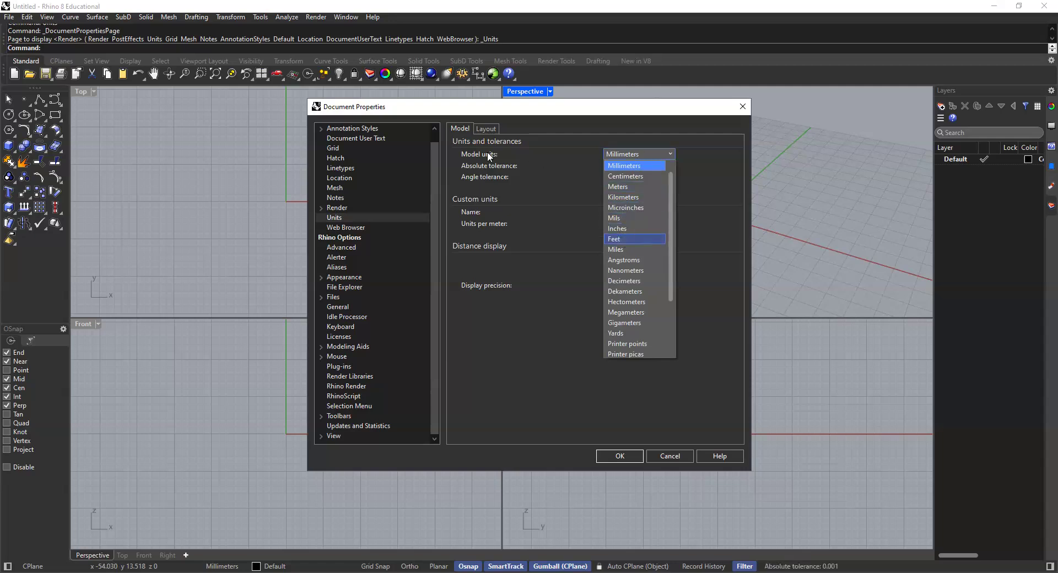
click(621, 239)
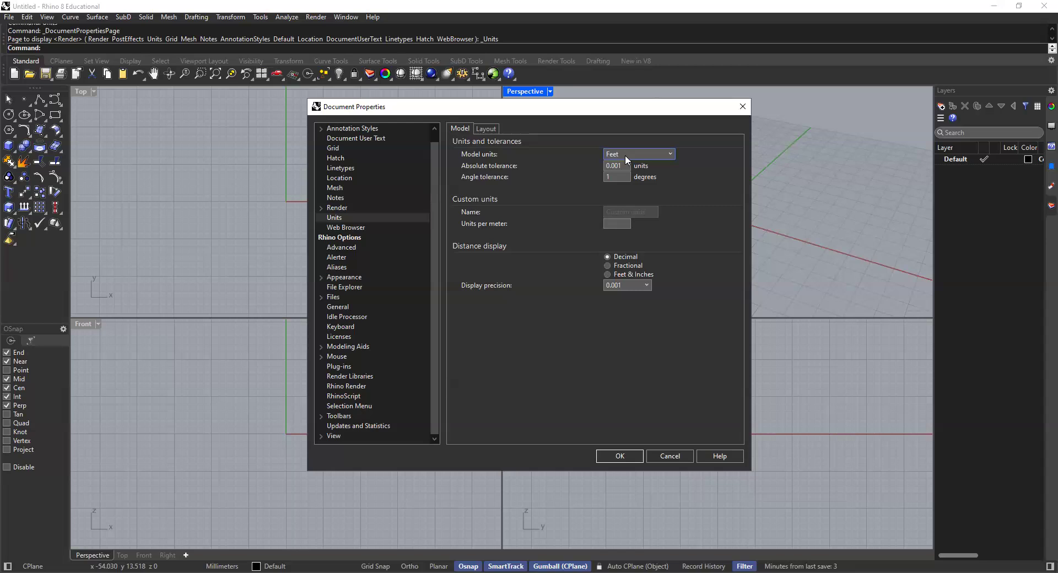
click(625, 155)
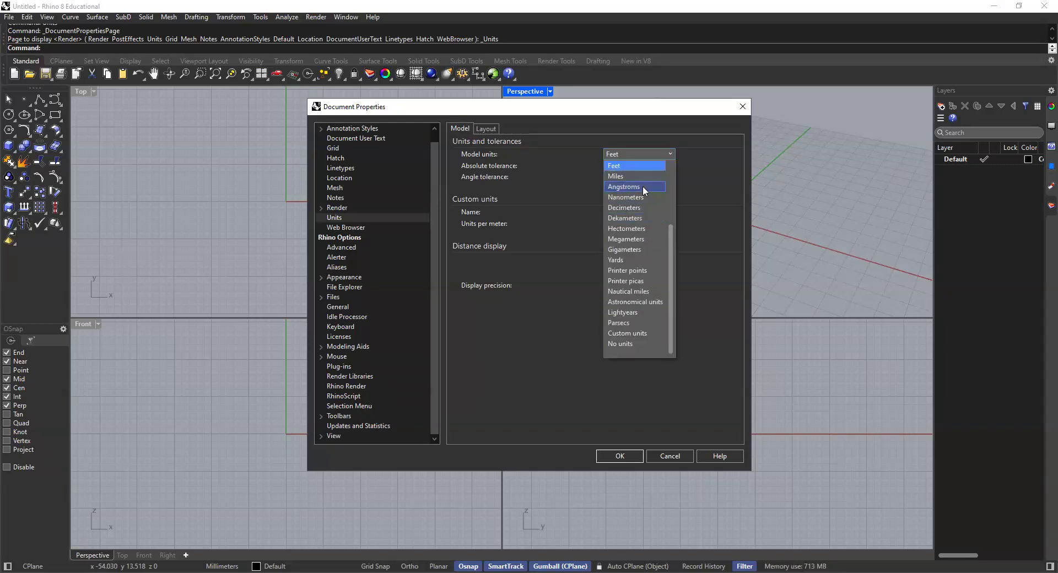
click(631, 164)
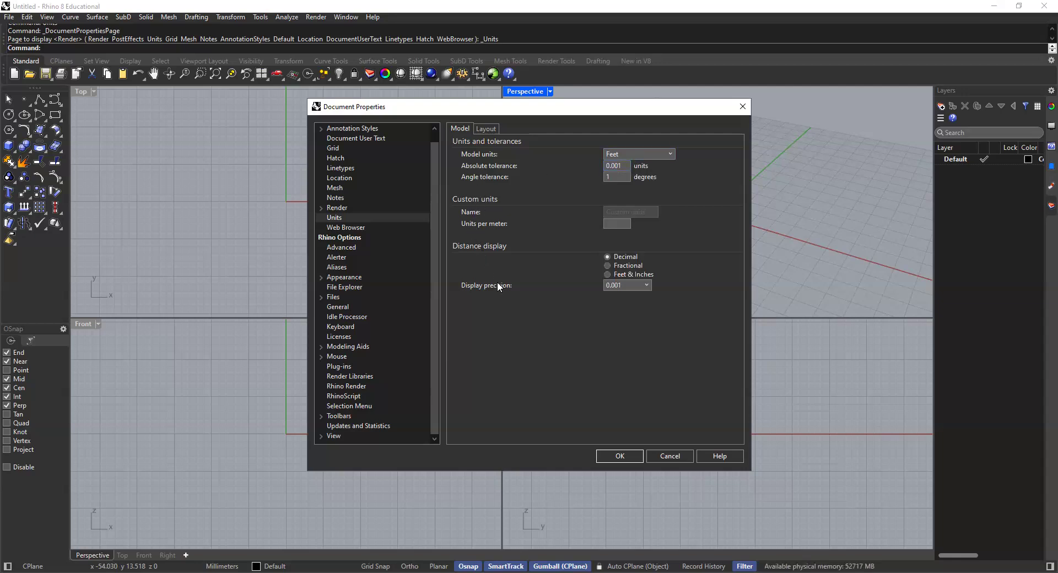
click(608, 274)
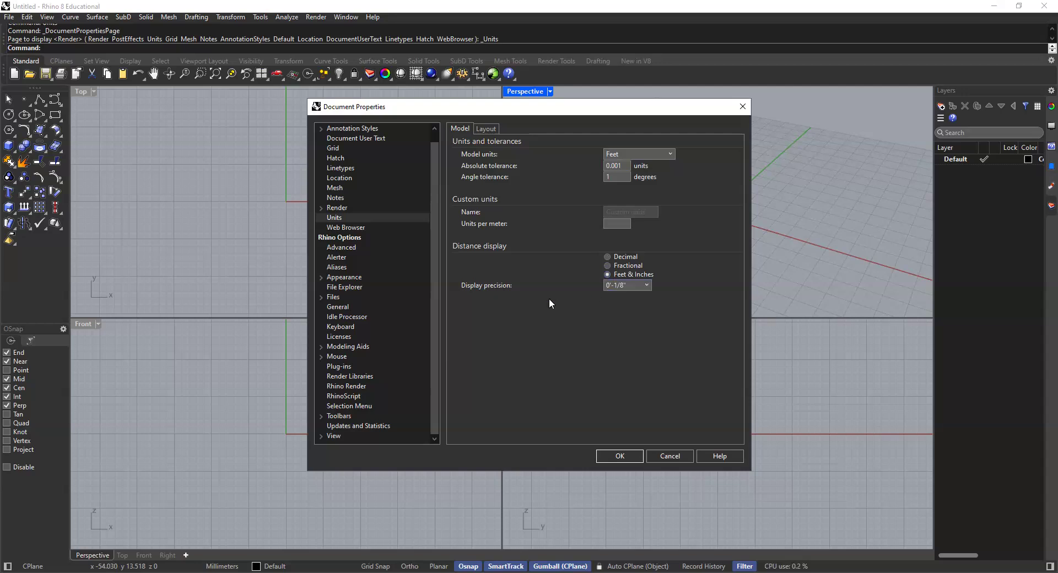
click(617, 456)
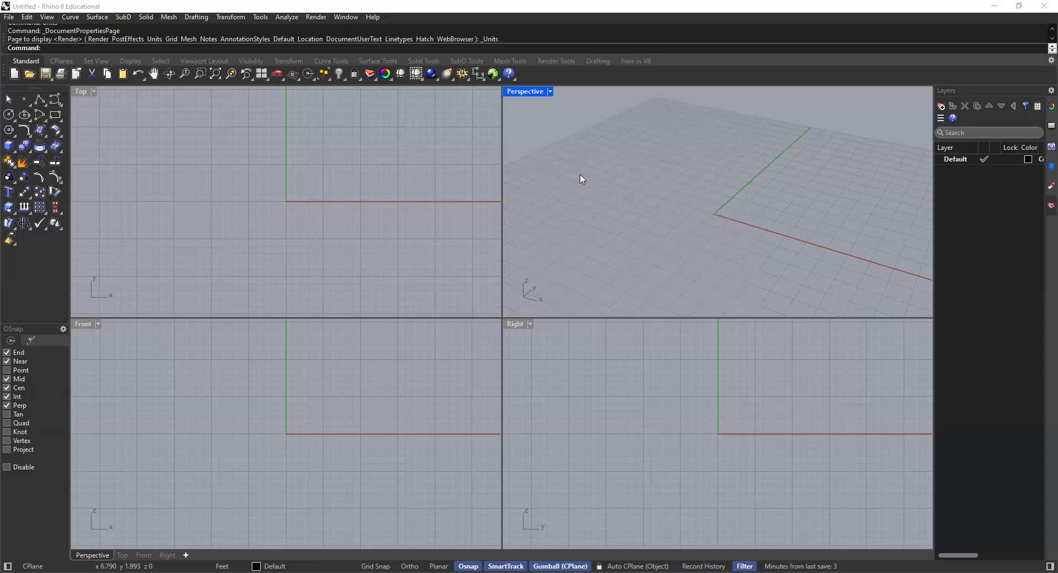
Step: Activate the Top, Front, Right and Perspective viewports in turn several times, ending with Perspective active
click(420, 250)
click(494, 380)
click(526, 347)
click(631, 174)
click(434, 170)
click(437, 402)
click(575, 359)
click(546, 253)
click(419, 182)
click(562, 185)
click(438, 221)
click(465, 392)
click(513, 333)
click(573, 248)
click(410, 253)
click(415, 377)
click(555, 353)
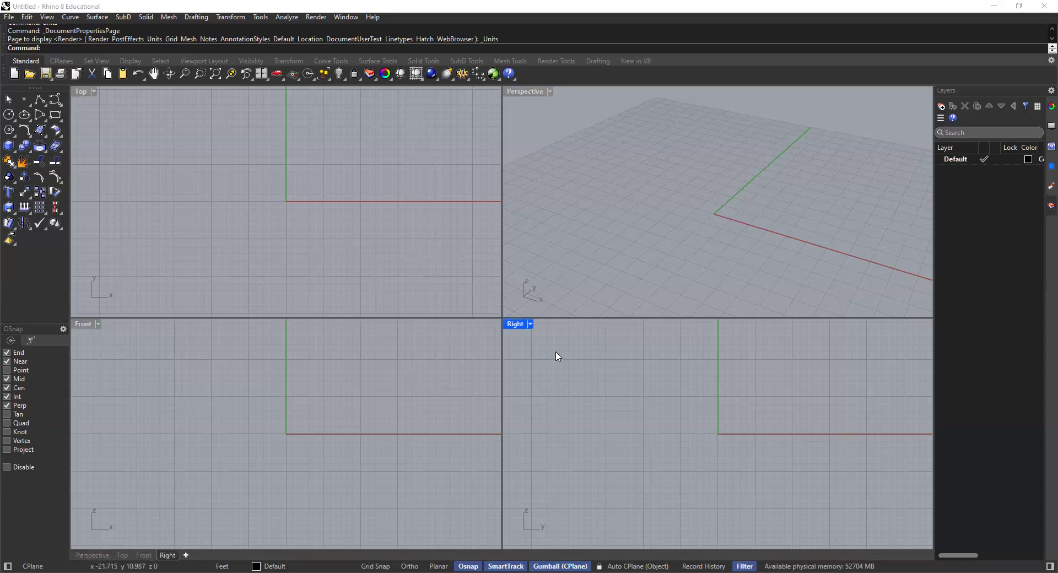
click(584, 230)
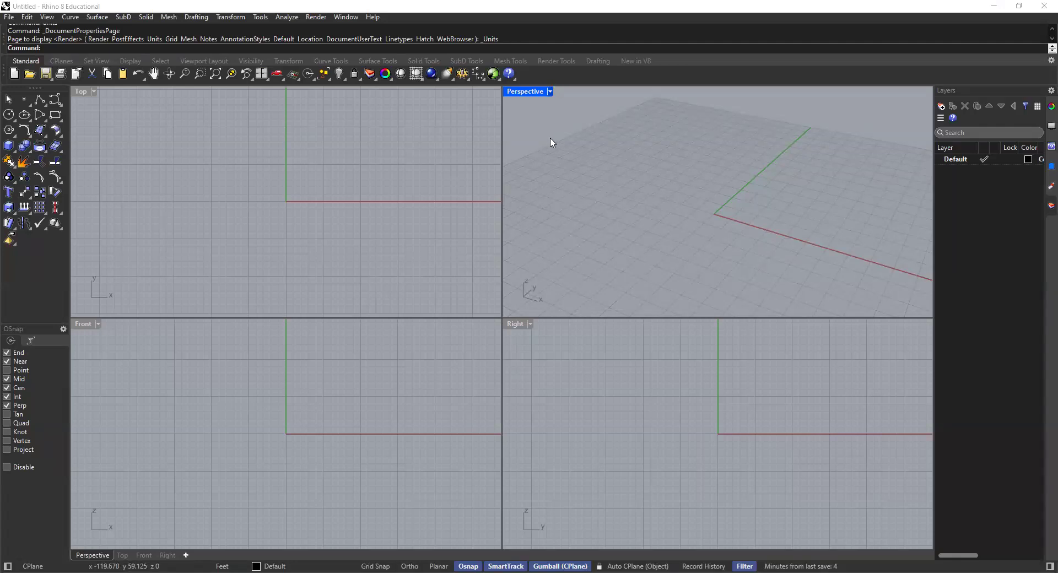
Step: Look over the Perspective viewport's display modes and examine its construction plane up close around the origin
click(550, 92)
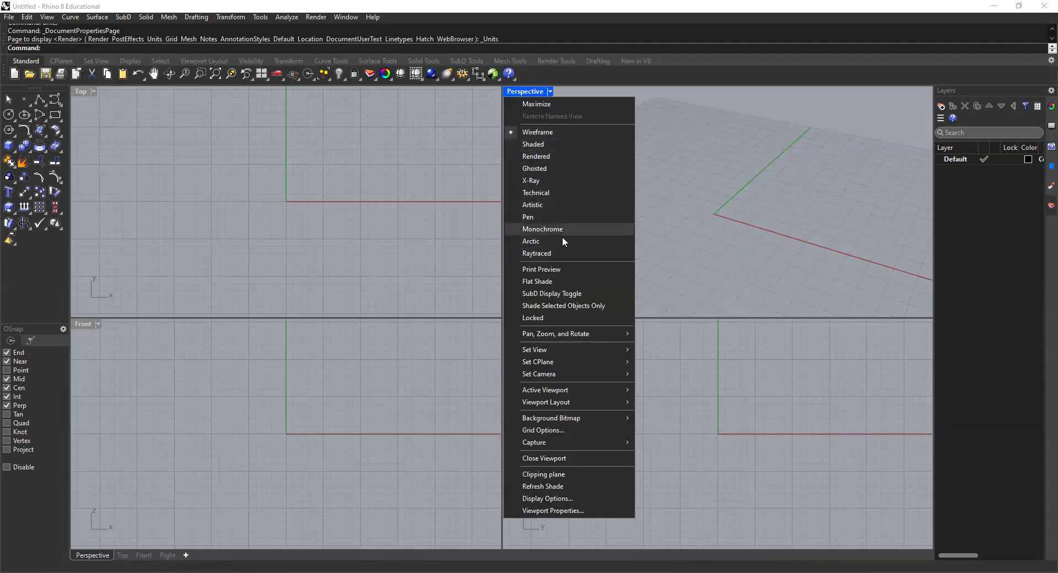
click(702, 147)
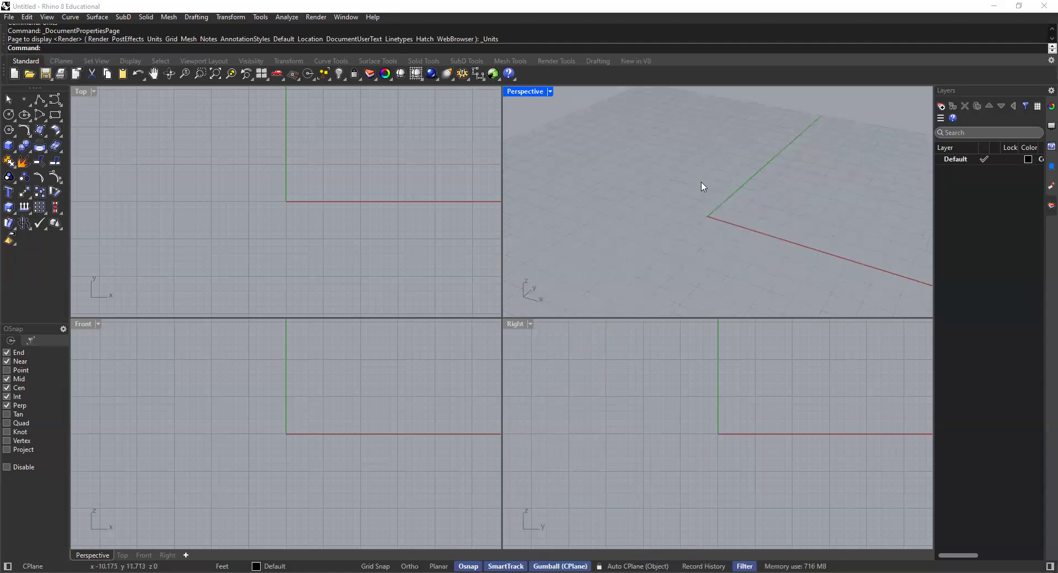
shift+right_drag(721, 197, 647, 178)
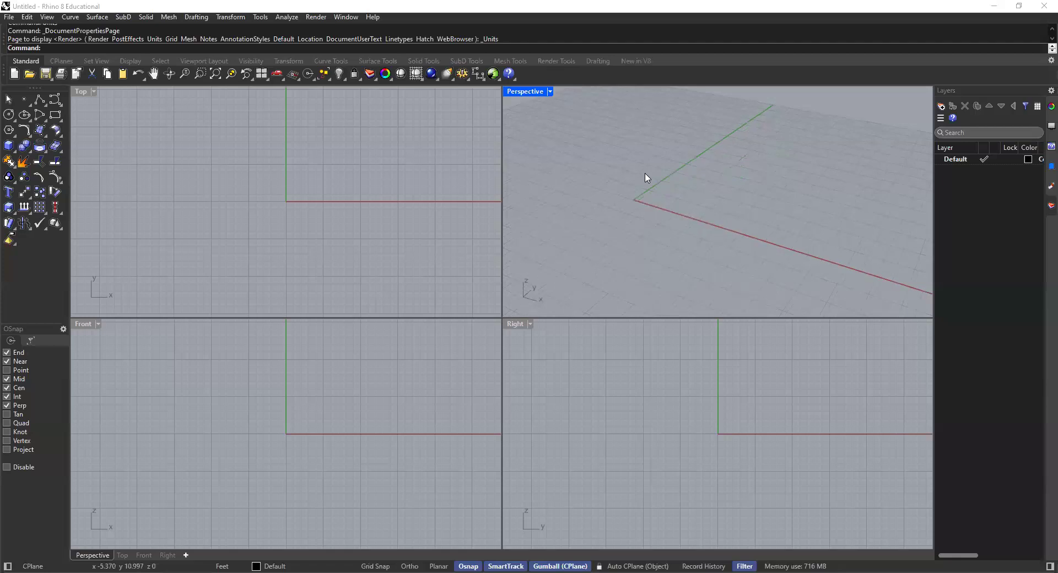
scroll(653, 190, up, 3)
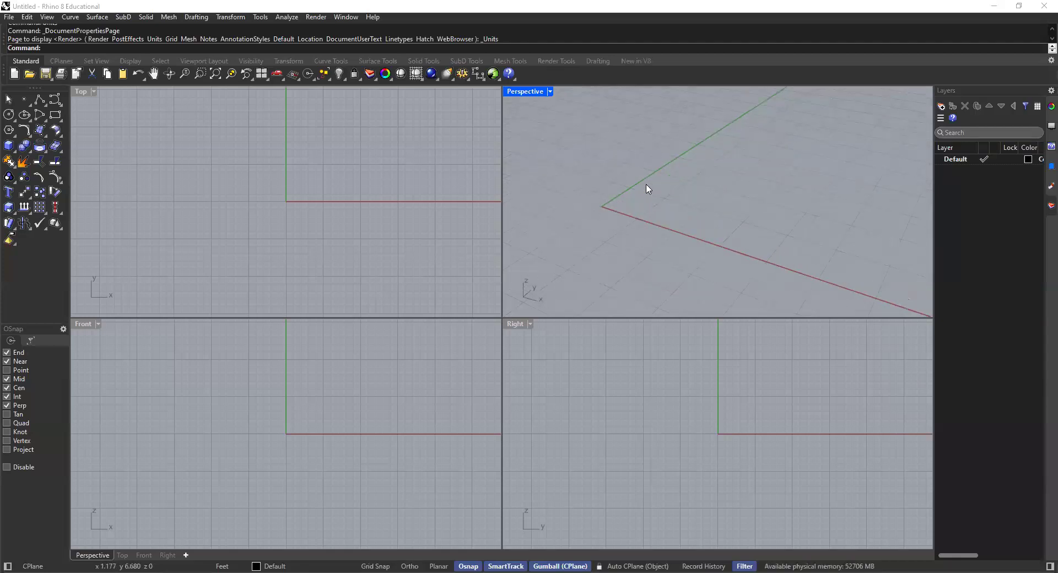
scroll(600, 191, up, 3)
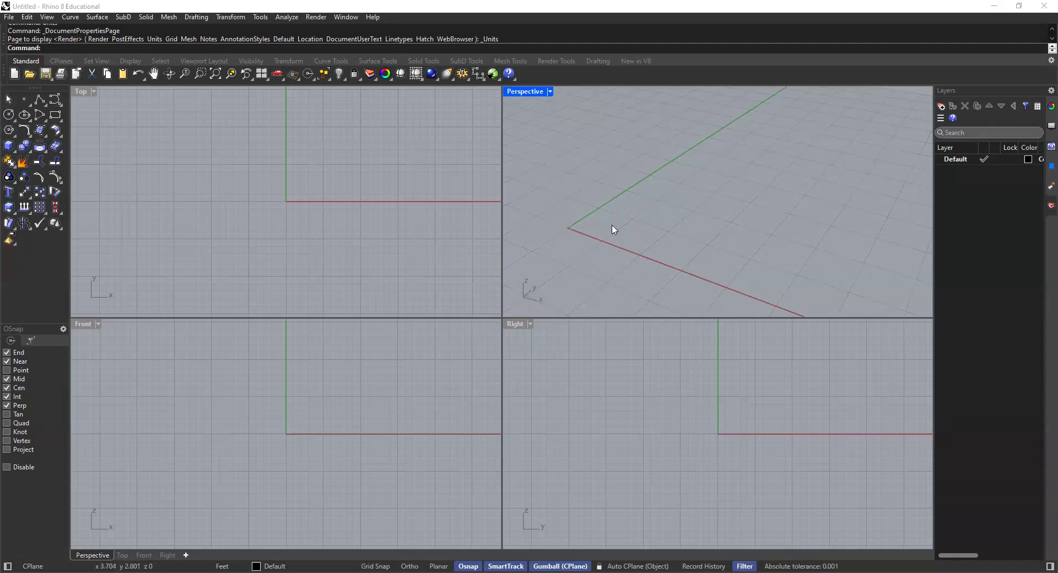
Step: Maximize the Perspective viewport and the Top viewport in turn, restoring the four-viewport layout each time
double_click(522, 93)
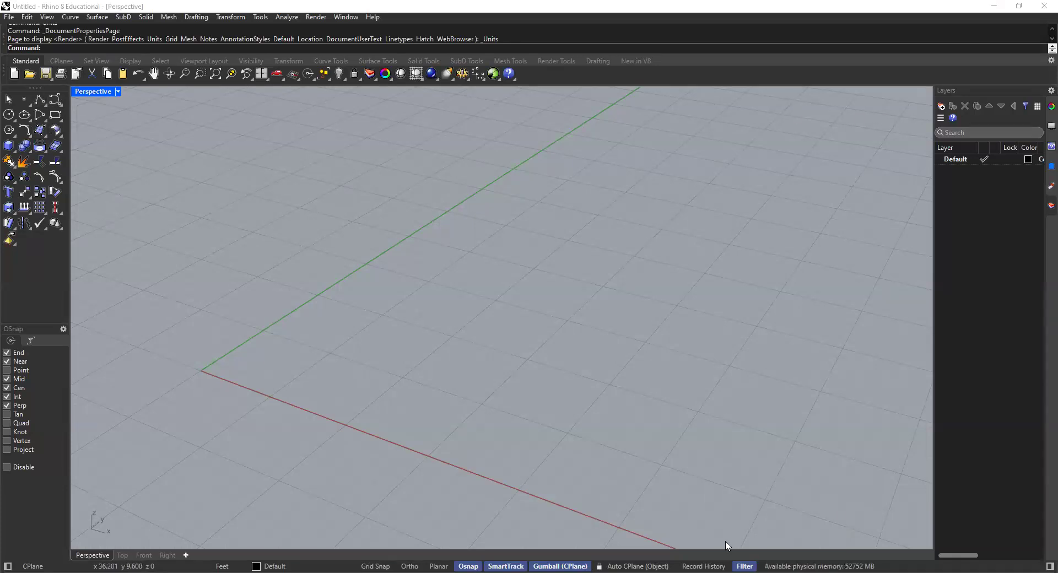
double_click(91, 92)
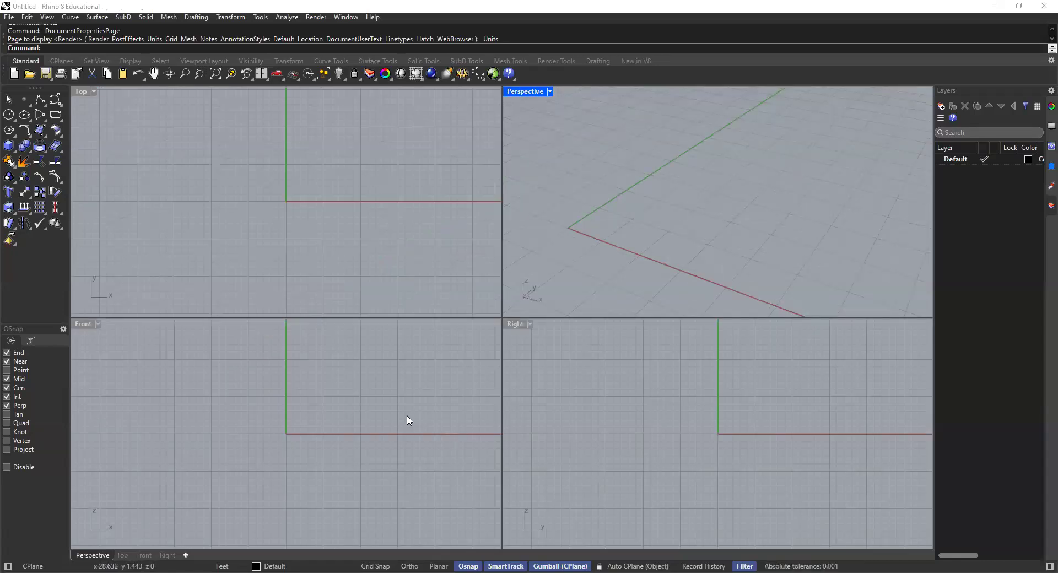
click(81, 95)
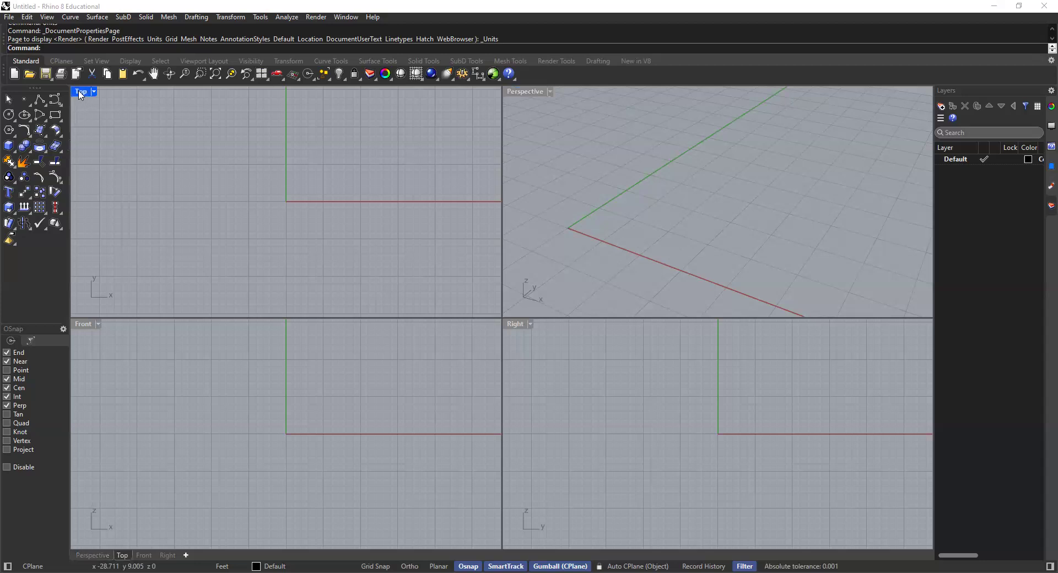
double_click(81, 93)
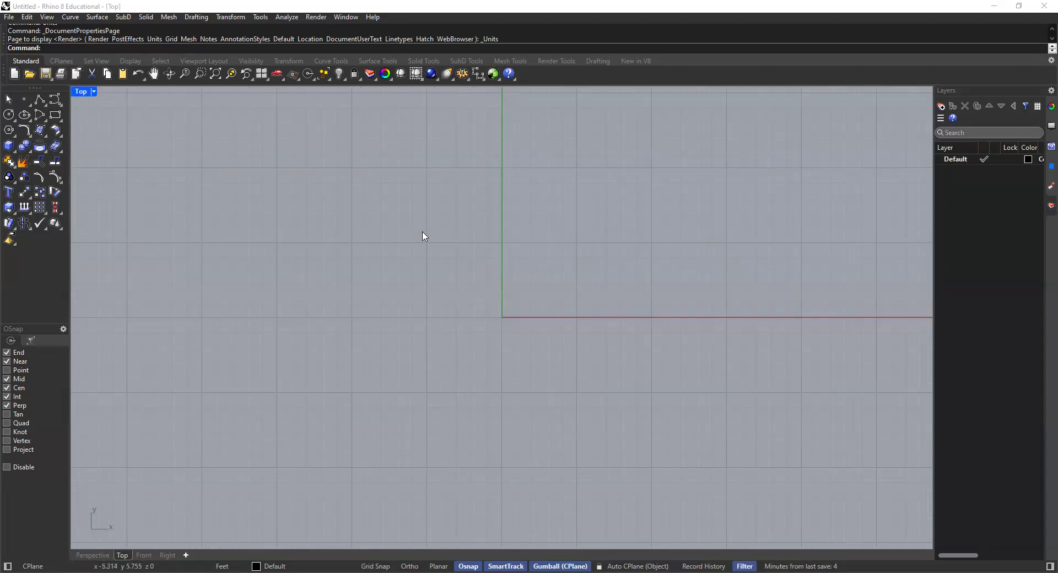
double_click(81, 93)
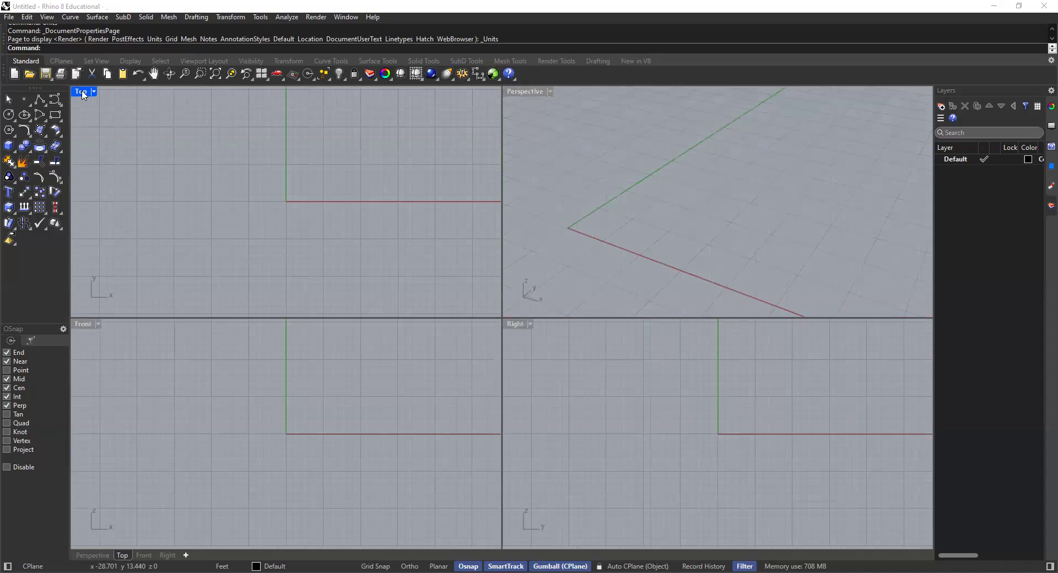
Step: Maximize the Perspective viewport and draw a solid box freehand on the construction plane near the origin
double_click(524, 93)
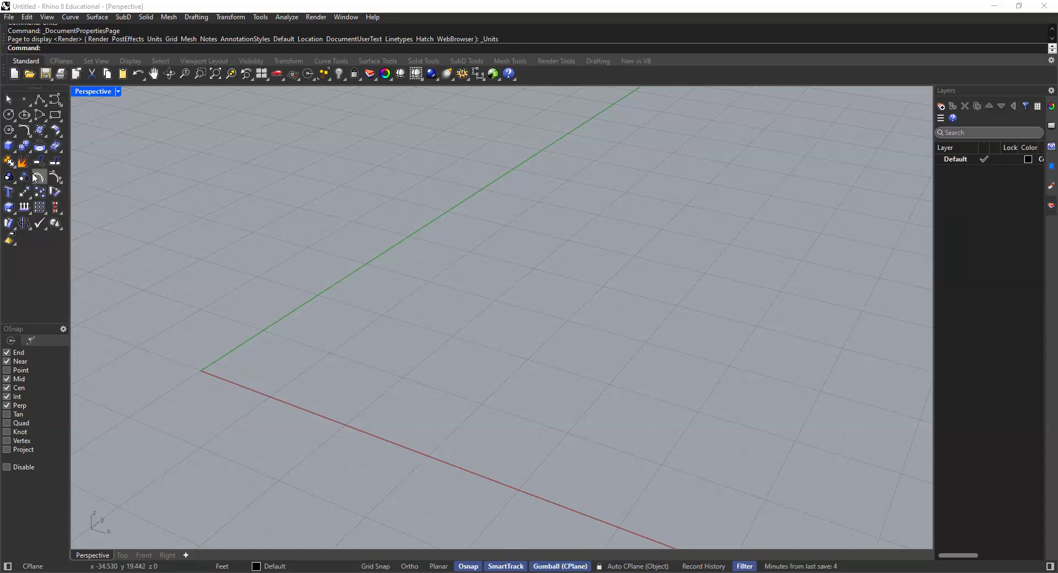
click(9, 147)
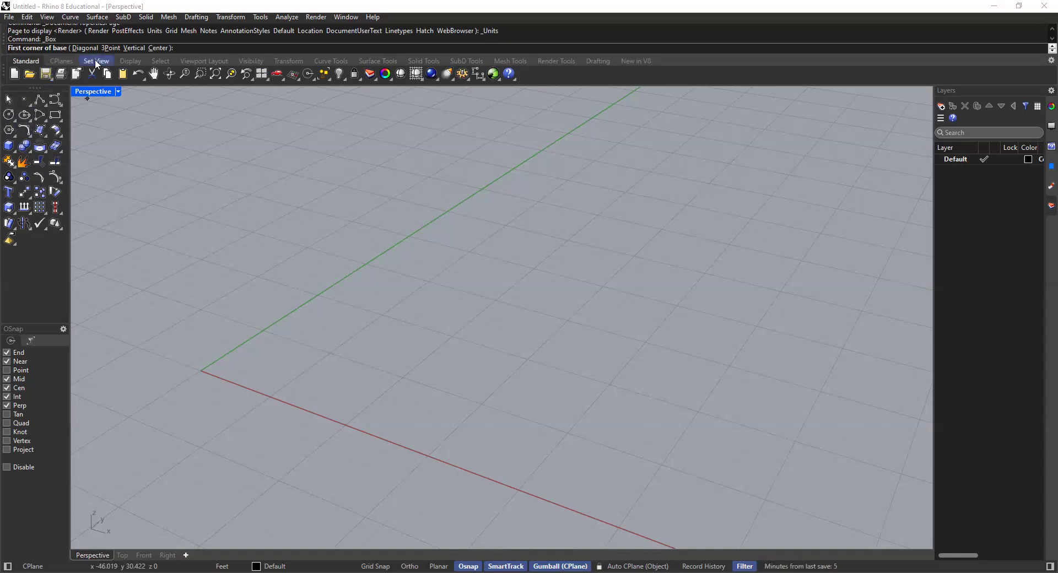
click(266, 368)
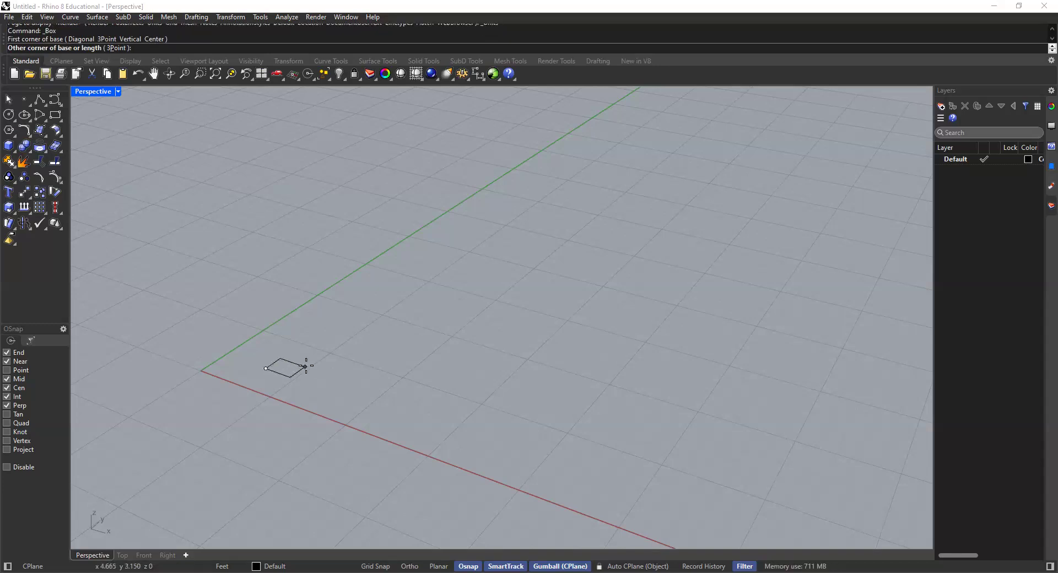
click(379, 353)
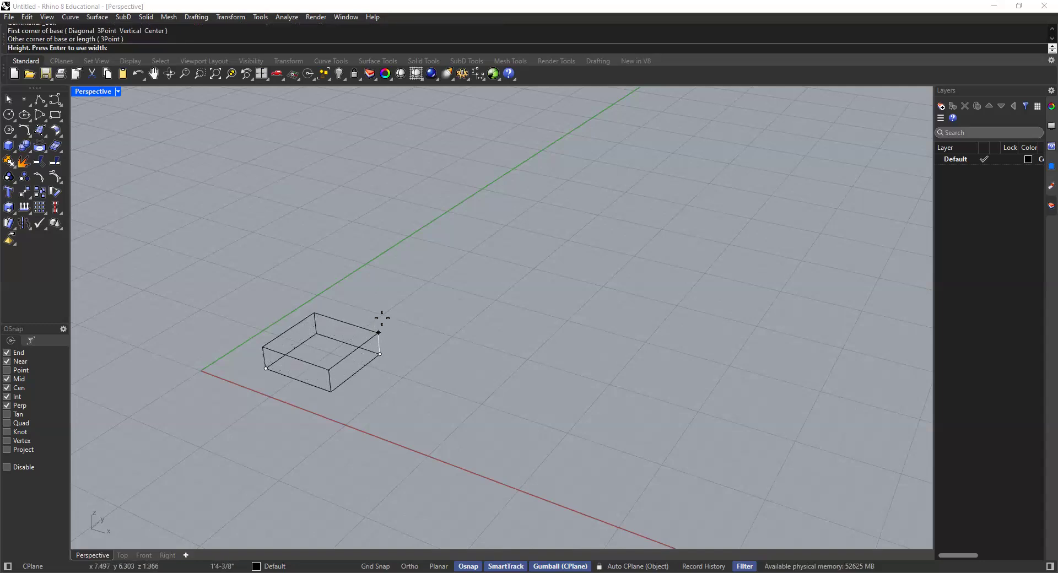
click(376, 298)
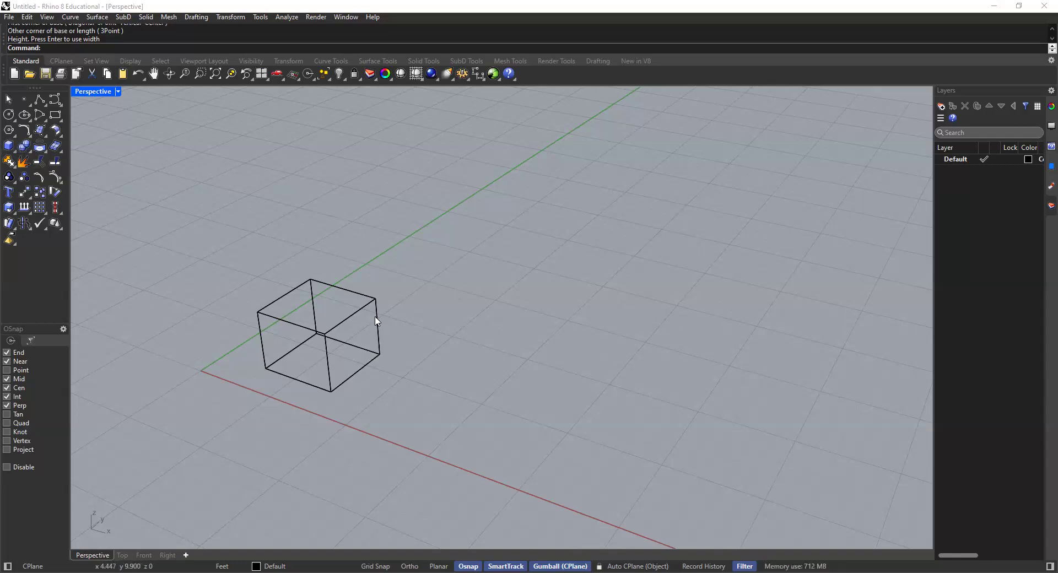
Step: Draw a second solid box about 3.35 ft high beside the first one, farther along the red X axis
shift+right_drag(347, 343, 299, 299)
scroll(334, 328, up, 2)
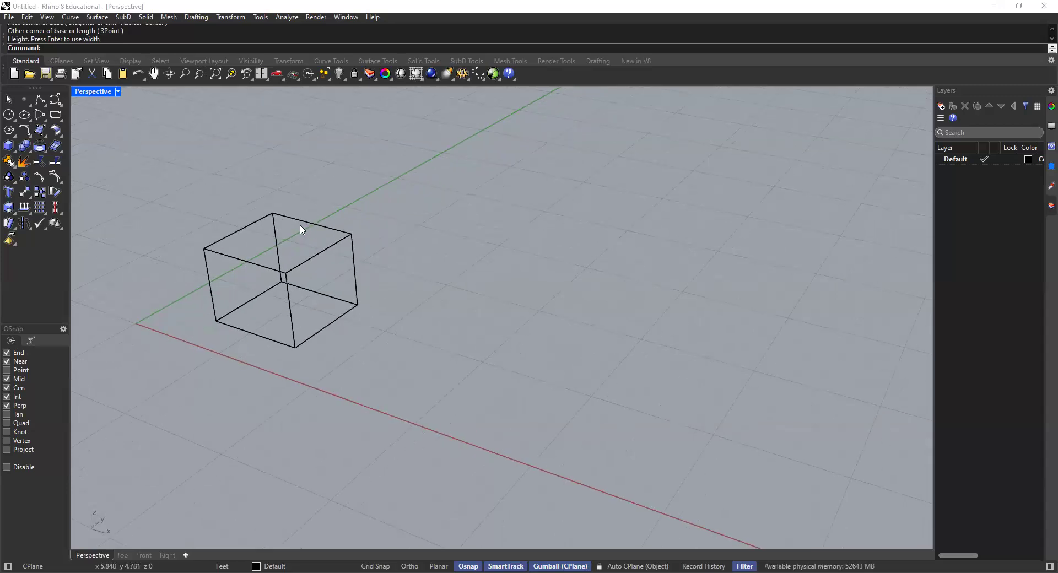
click(12, 145)
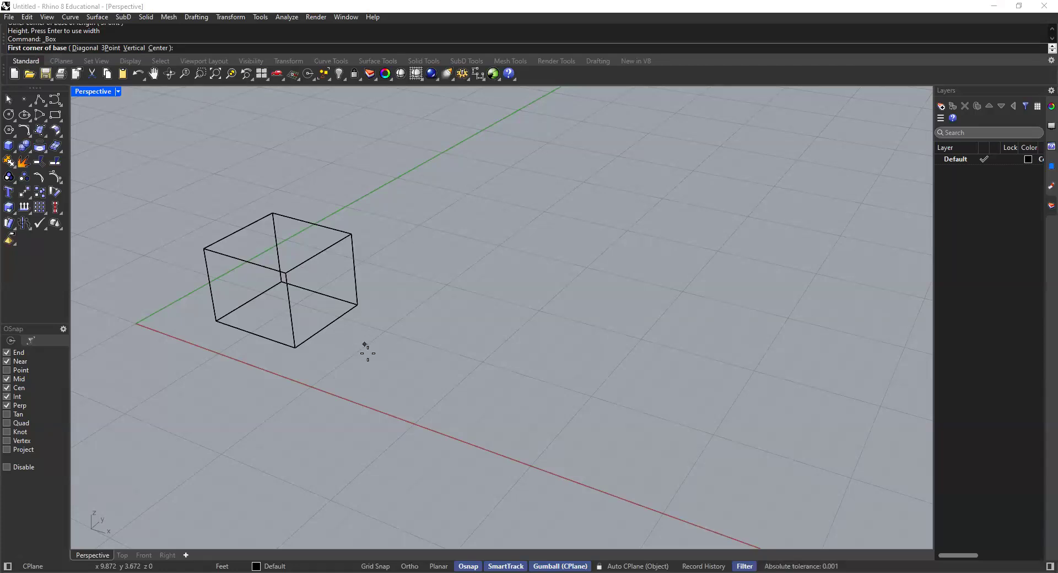
click(363, 372)
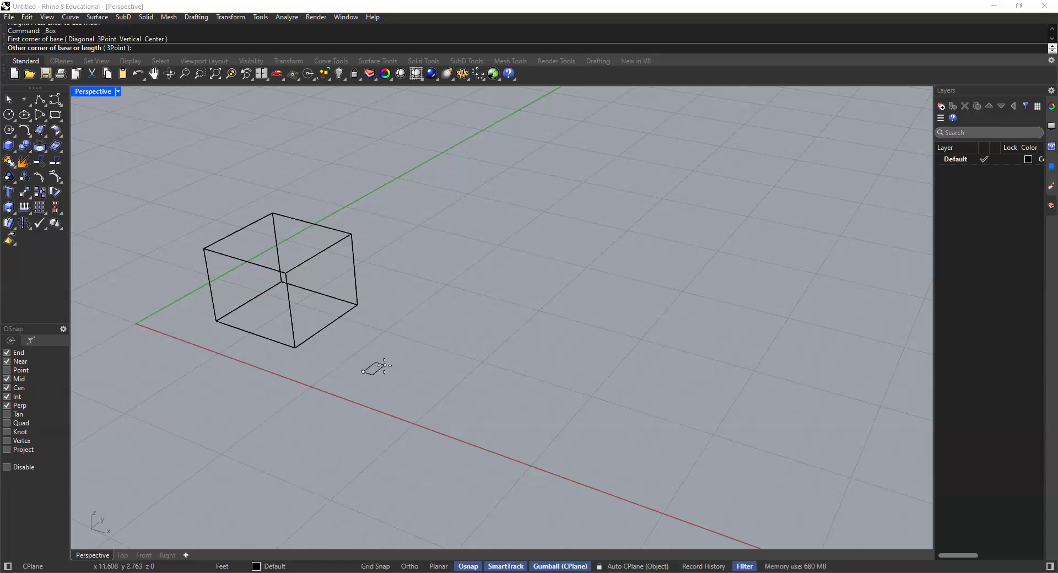
click(488, 348)
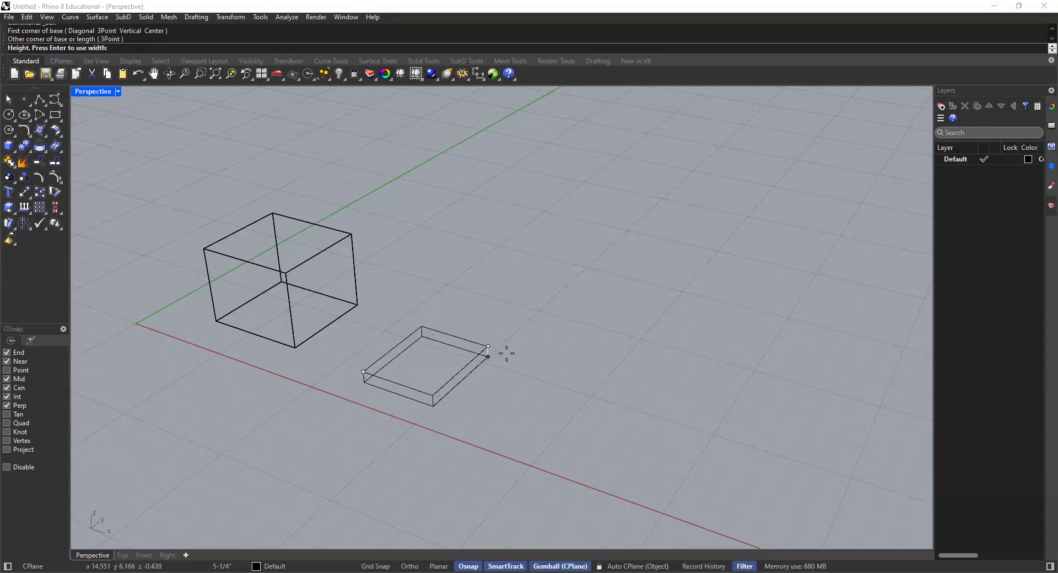
click(505, 281)
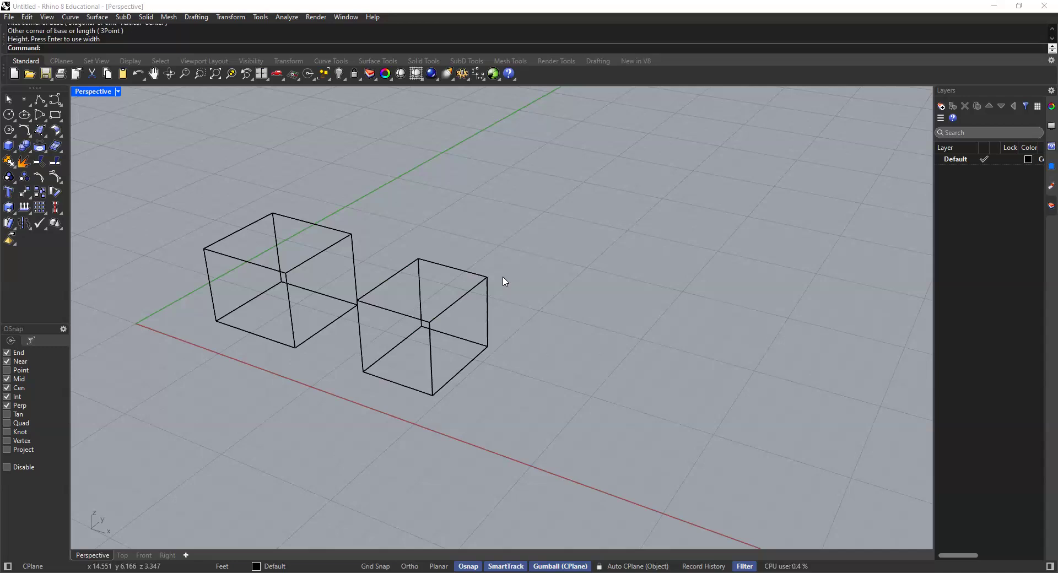
Step: Select the second box and the first box in turn, clear the selection, and inspect both boxes
click(477, 275)
click(406, 246)
click(308, 225)
click(295, 193)
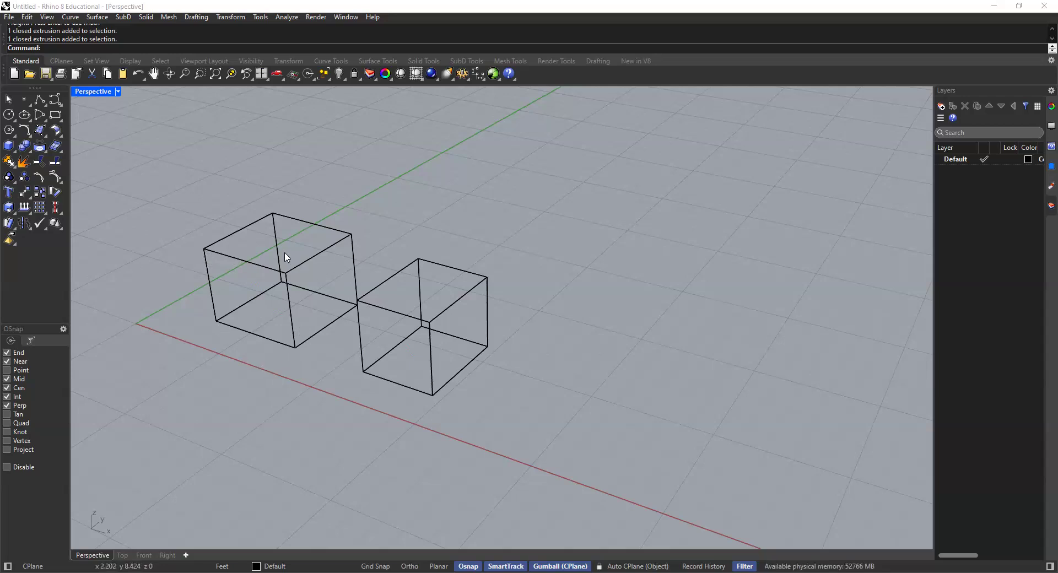
right_drag(331, 281, 352, 290)
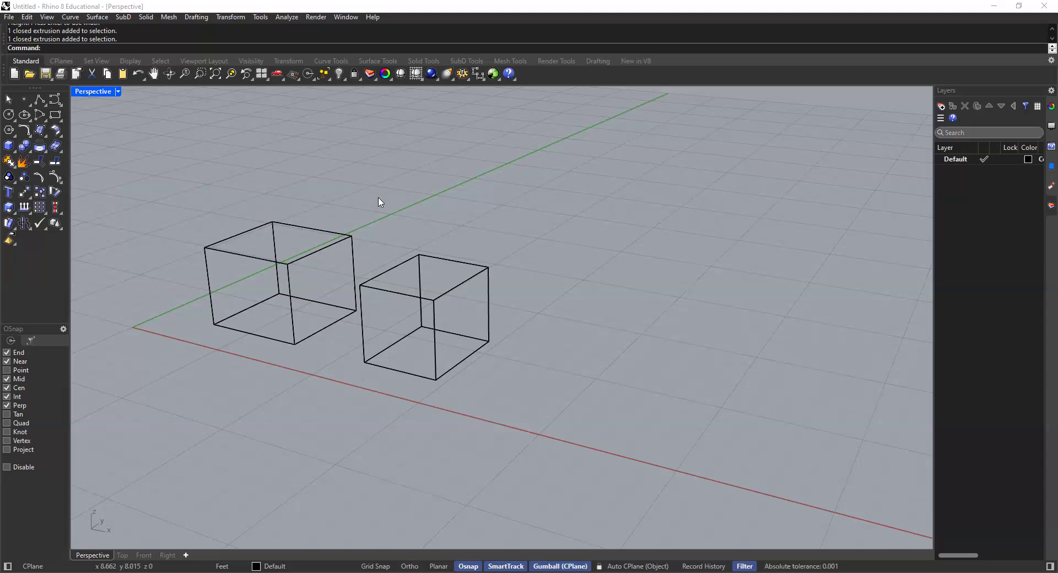
Step: Preview both boxes in the Perspective viewport with the Shaded display mode and with the Ghosted display mode
click(118, 93)
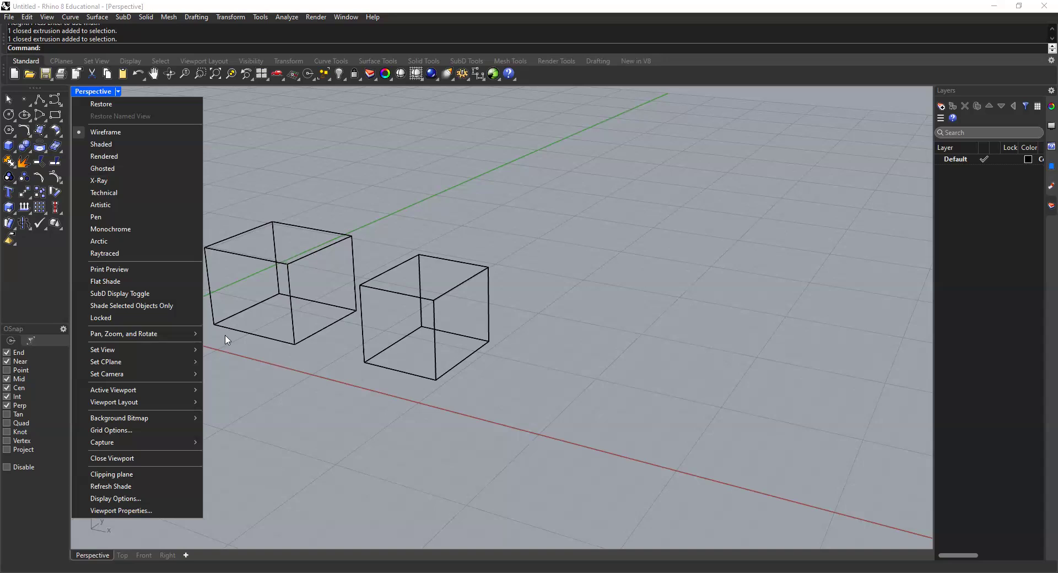
click(116, 144)
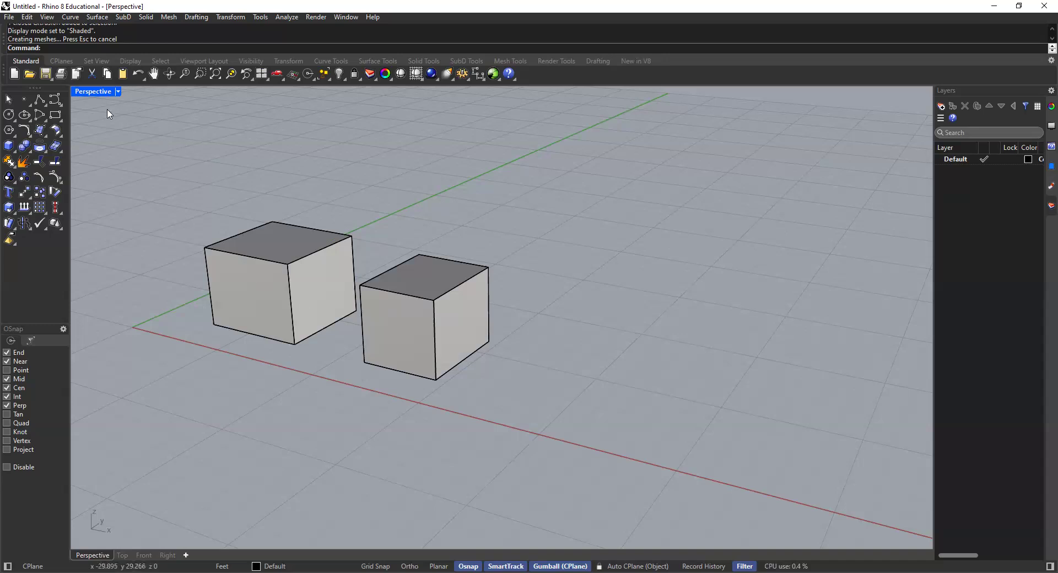
click(118, 92)
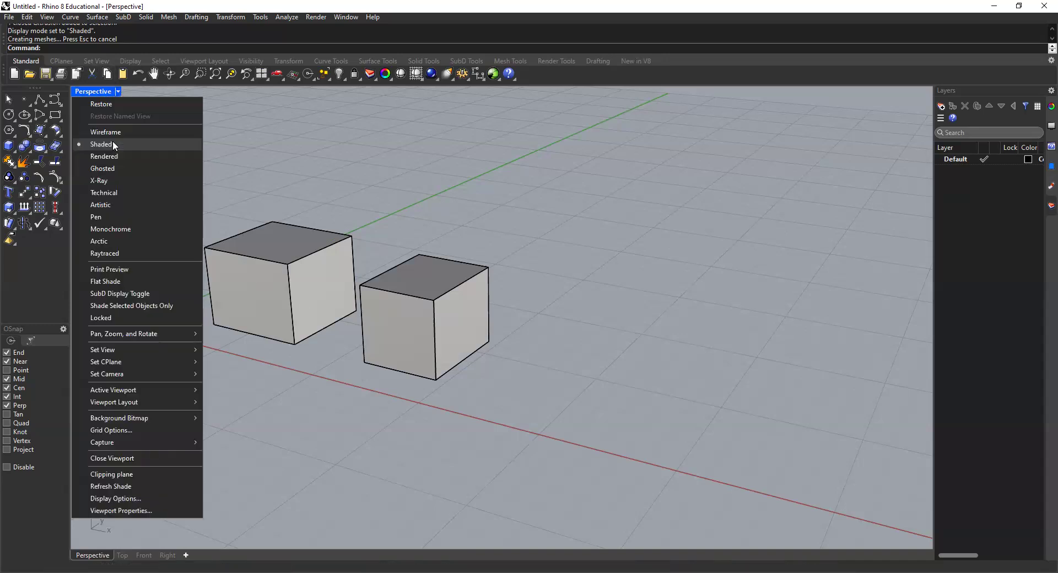
click(110, 170)
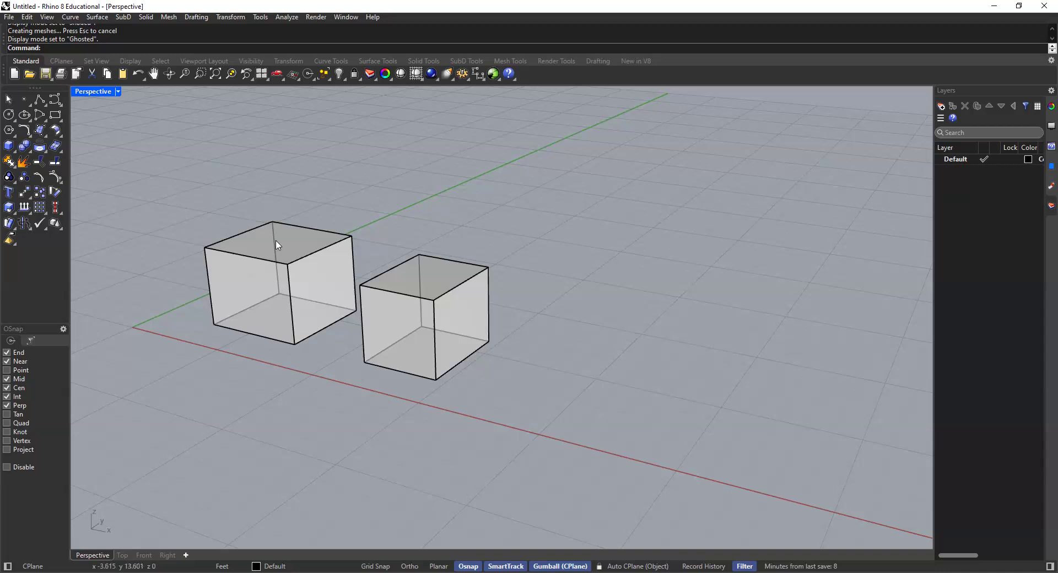
click(117, 91)
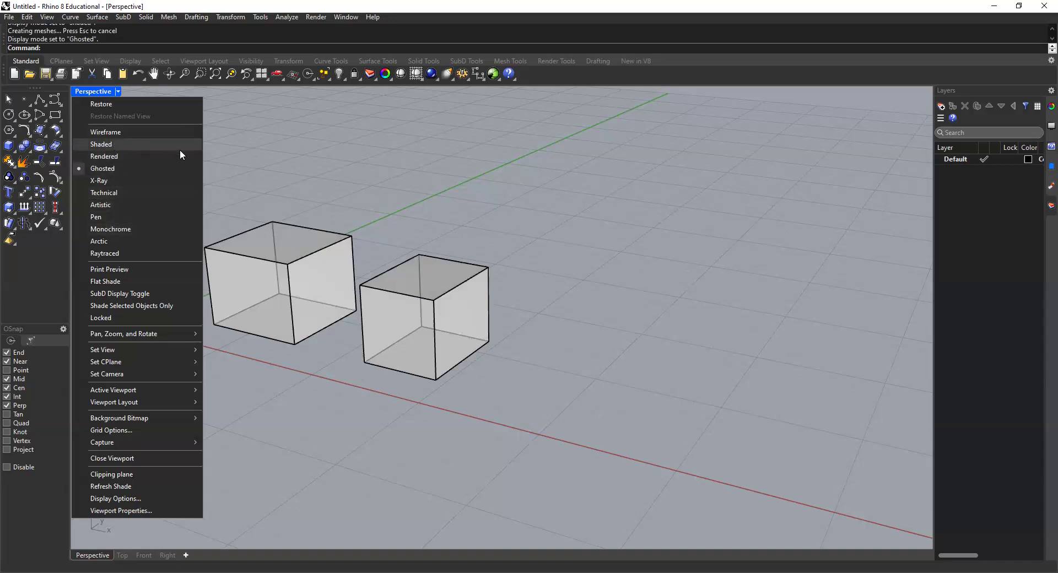
click(265, 166)
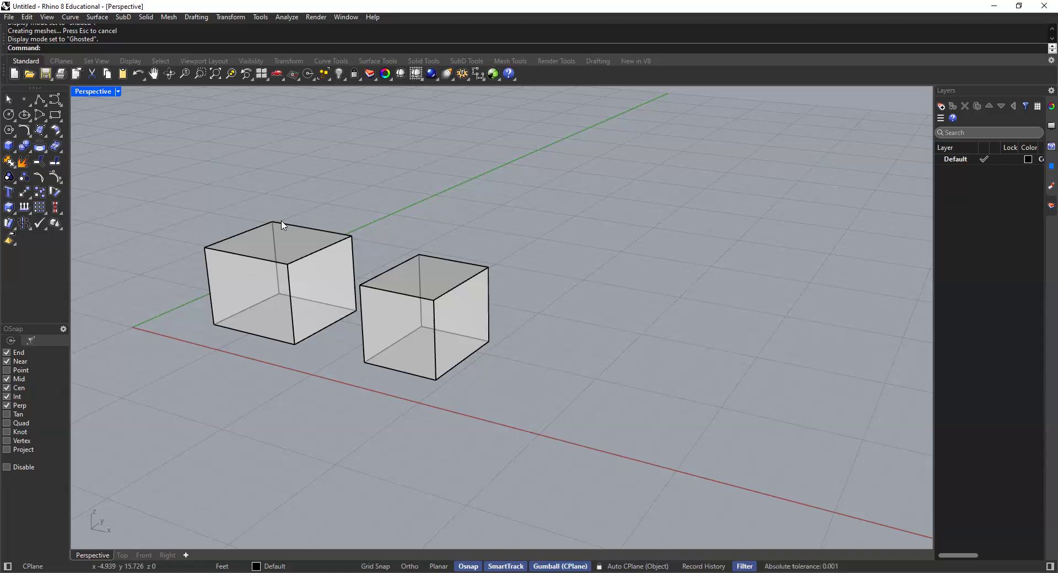
Step: Switch the Perspective viewport to Rendered display, then select each box in turn and clear the selection
click(117, 92)
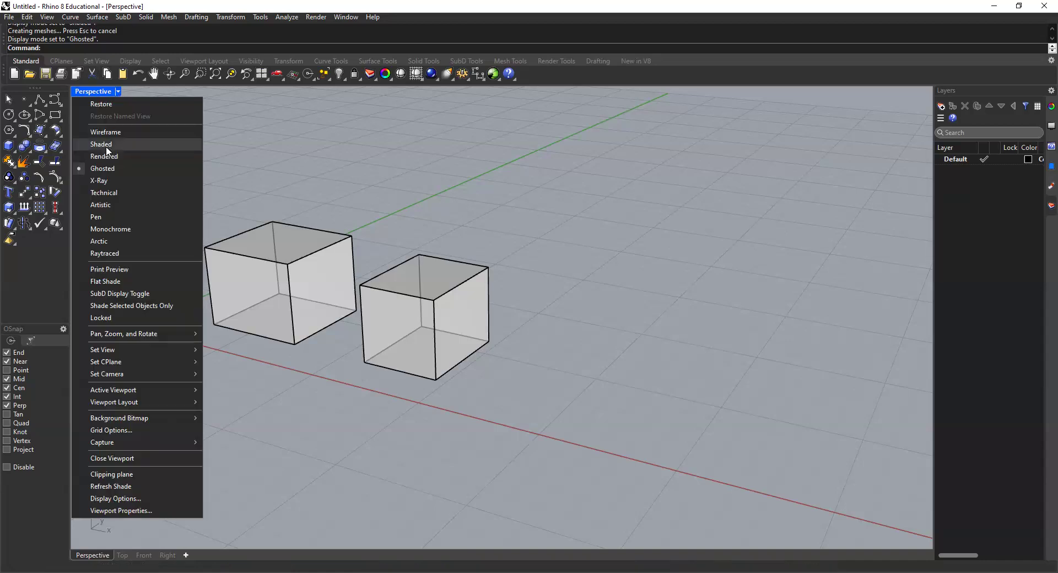
click(110, 156)
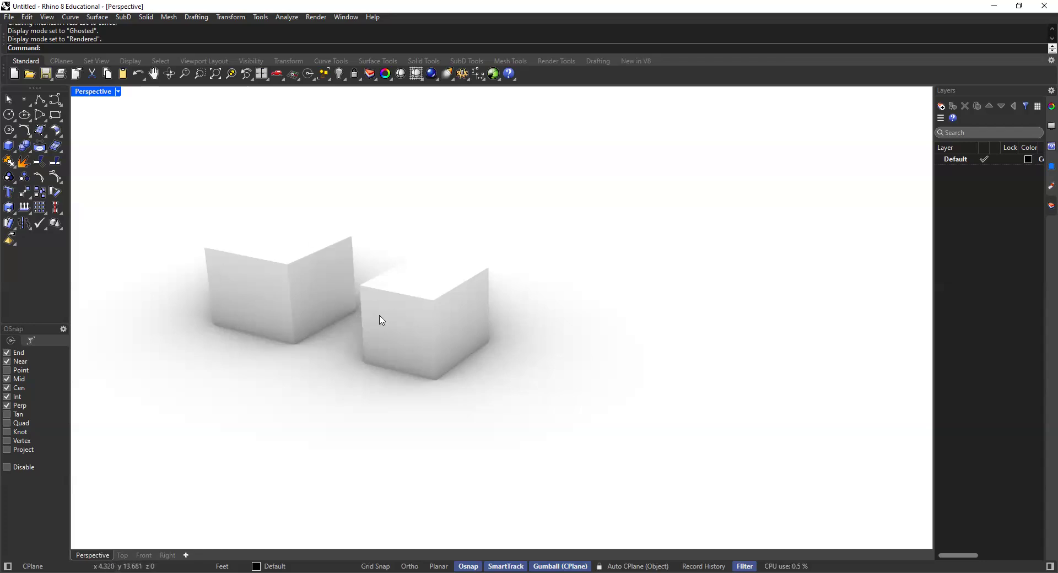
click(323, 268)
click(428, 223)
click(323, 259)
click(417, 284)
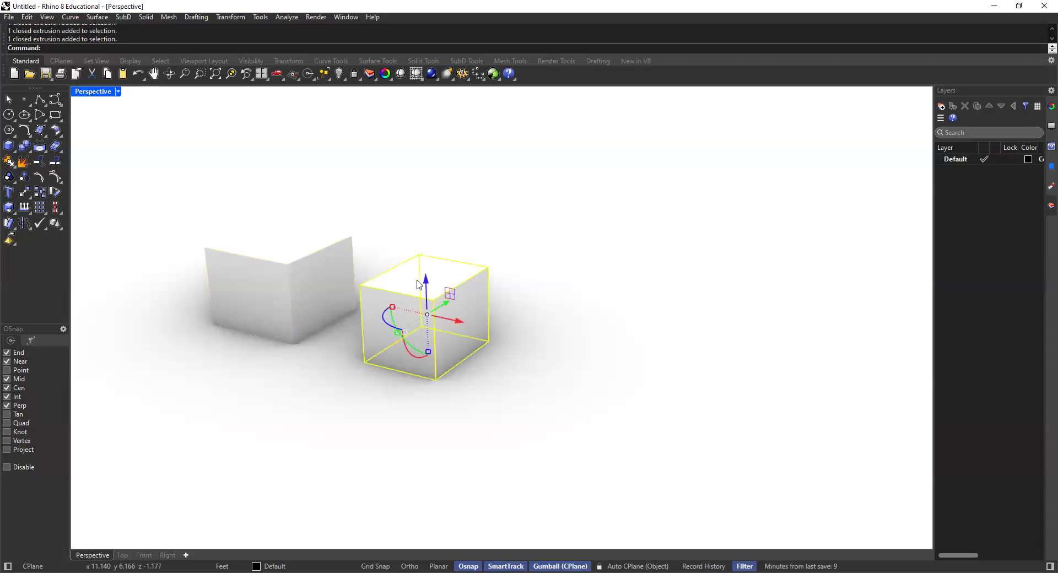
click(330, 263)
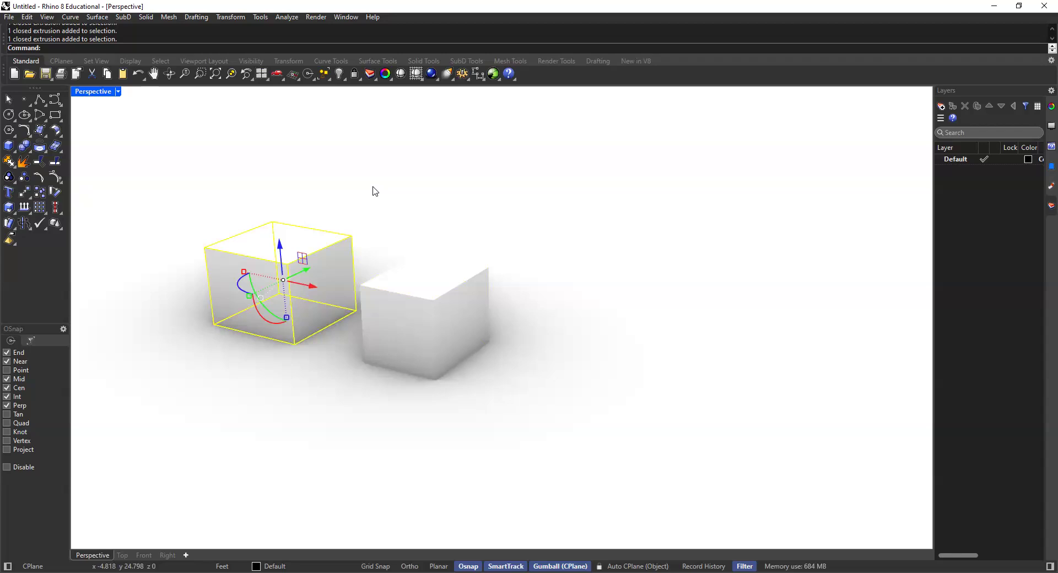
key(Escape)
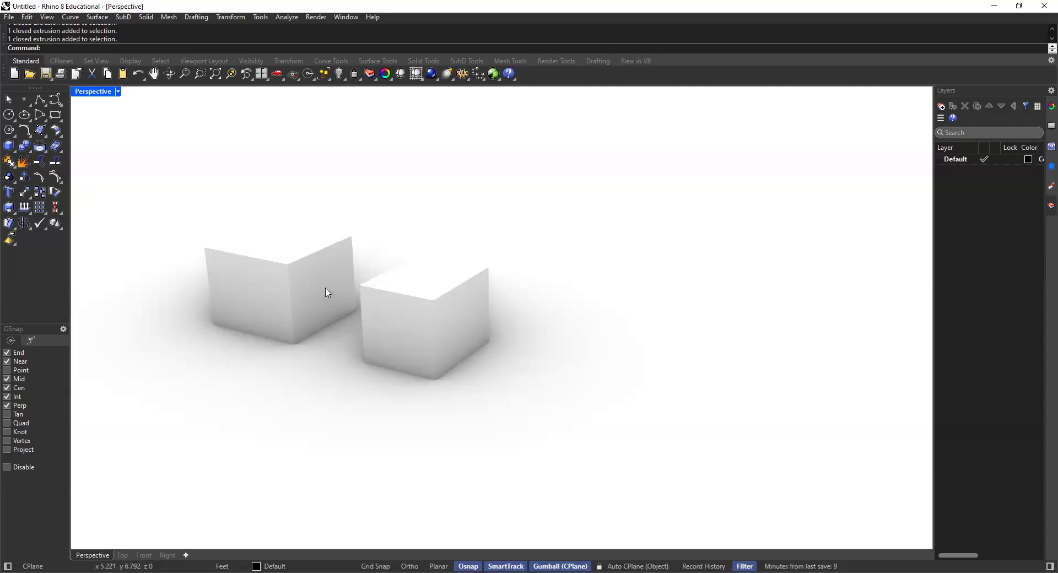
right_drag(353, 291, 331, 262)
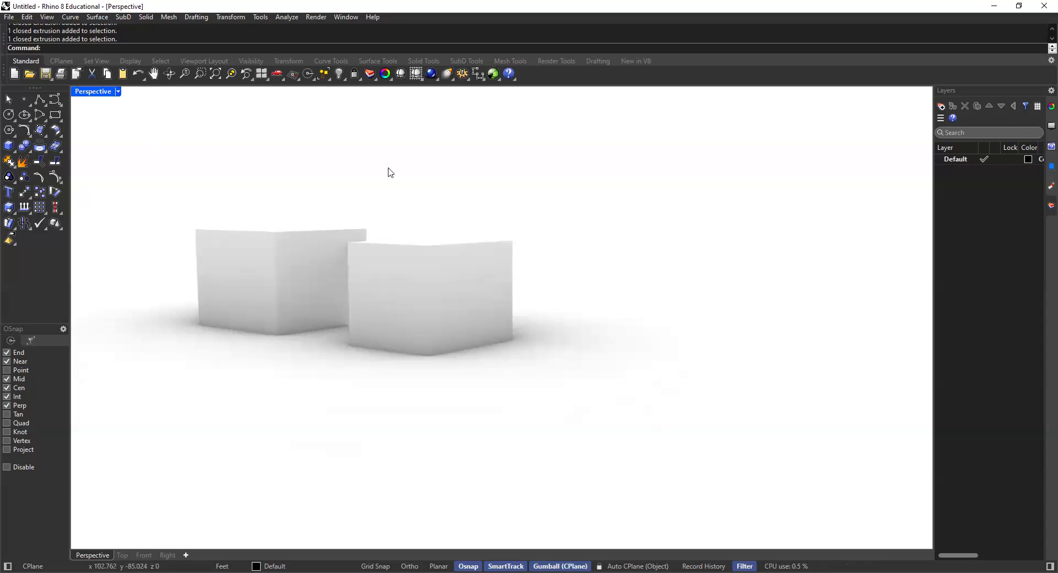
right_drag(361, 253, 321, 254)
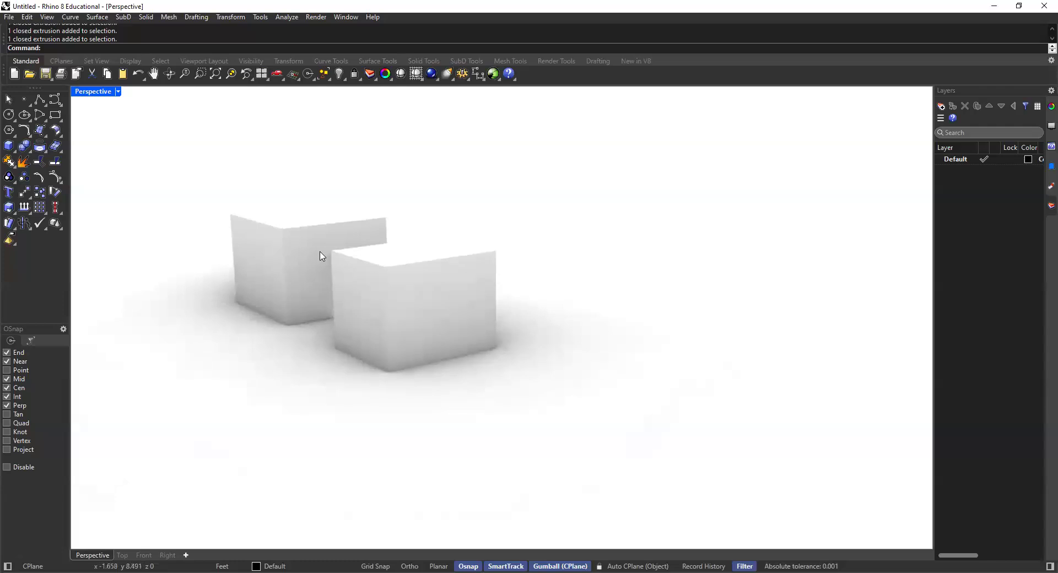
Step: Preview the boxes in the Perspective viewport with the Shaded, X-Ray and Arctic display modes in turn
click(118, 92)
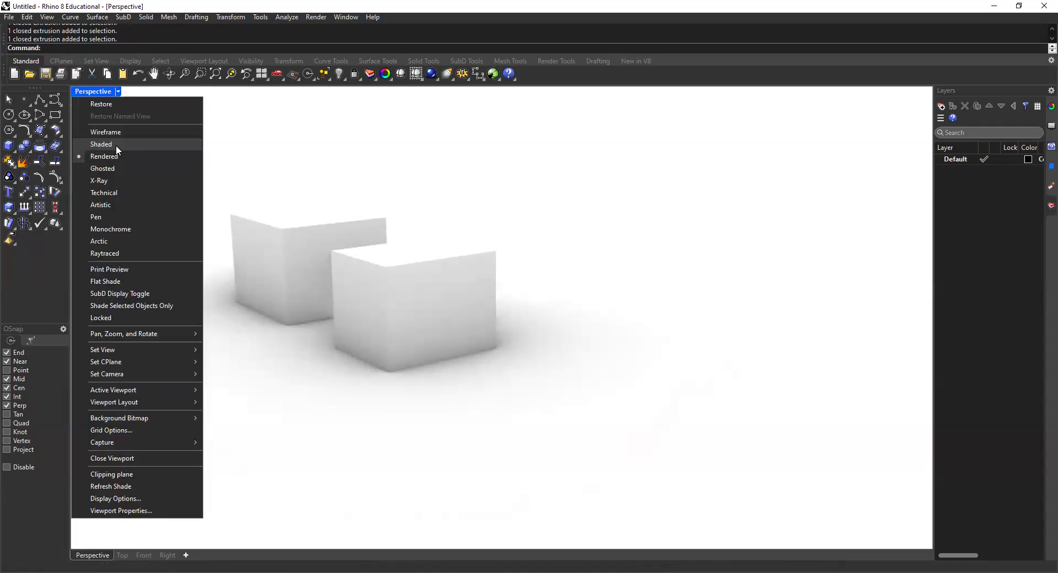
click(116, 145)
click(118, 92)
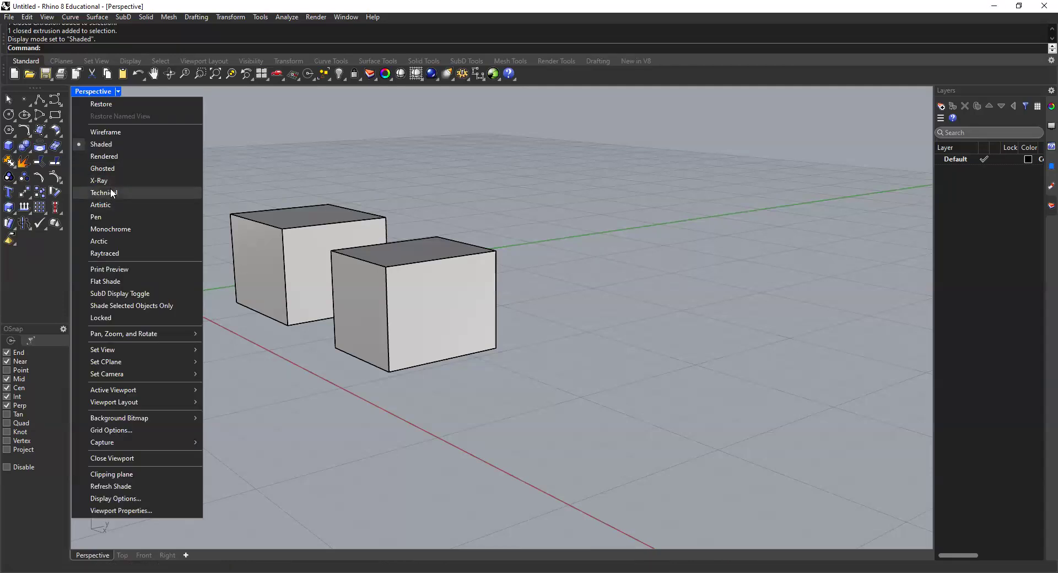
click(111, 184)
right_drag(362, 216, 385, 231)
click(118, 93)
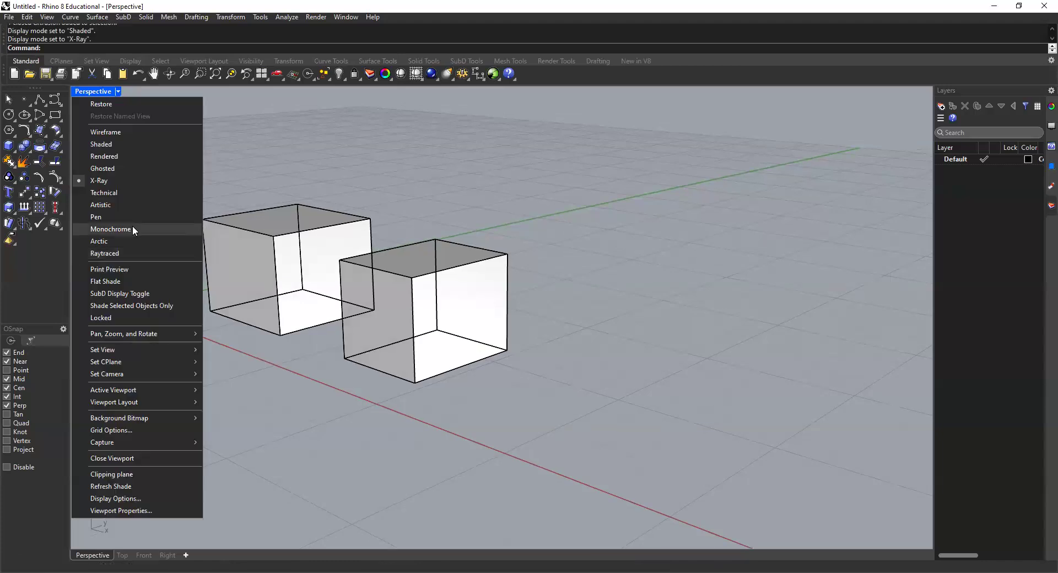
click(134, 241)
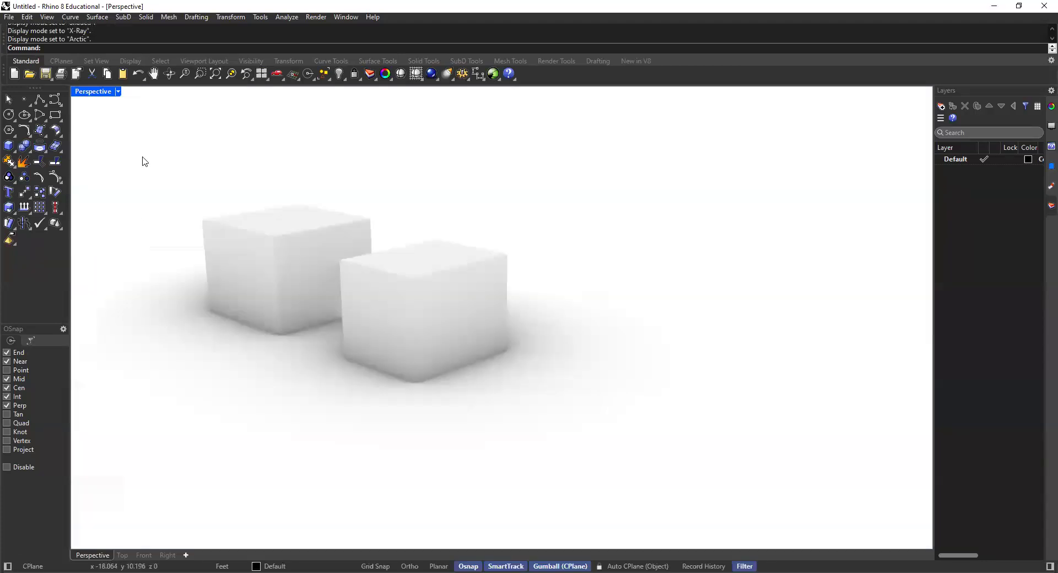
Step: Set the Perspective viewport to Shaded display after a Ghosted preview, and restore the four-viewport layout
click(118, 92)
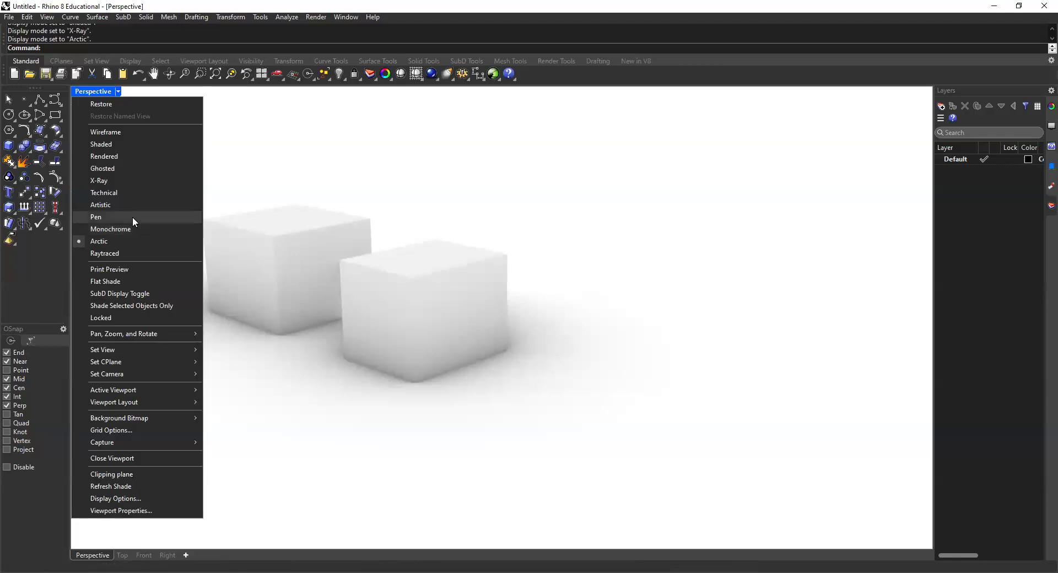
click(120, 167)
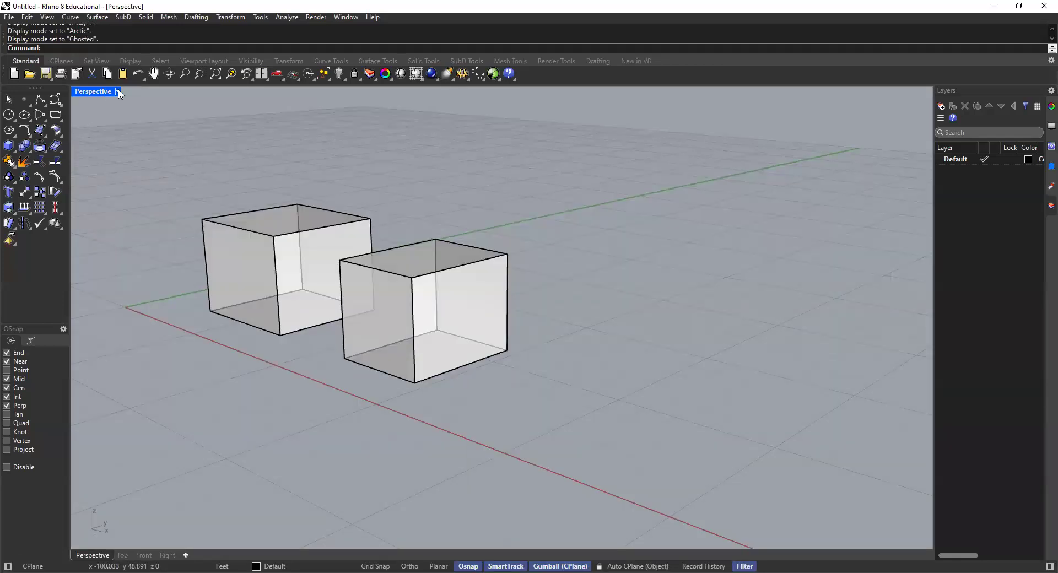
click(118, 92)
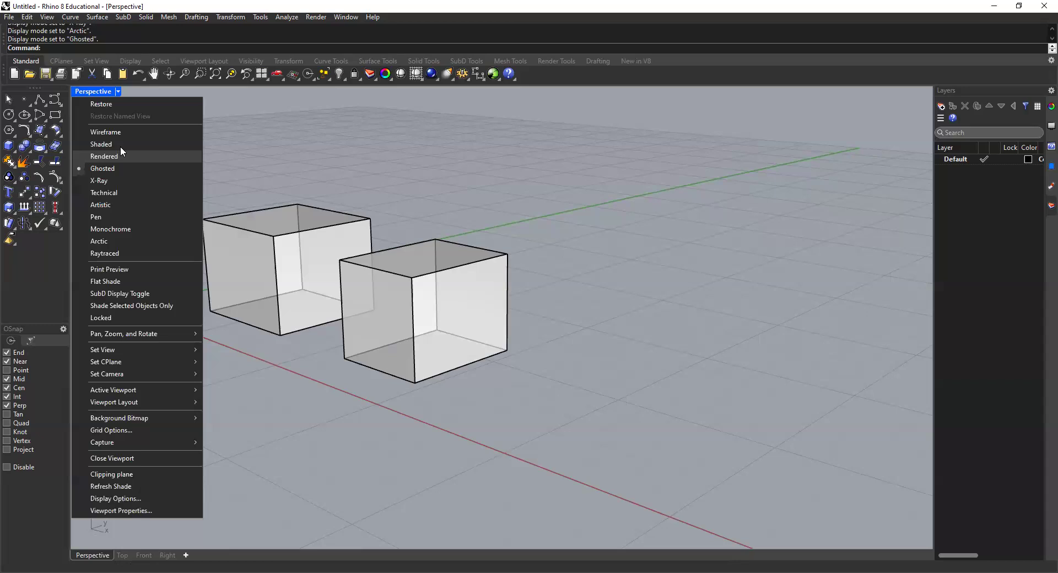
click(120, 147)
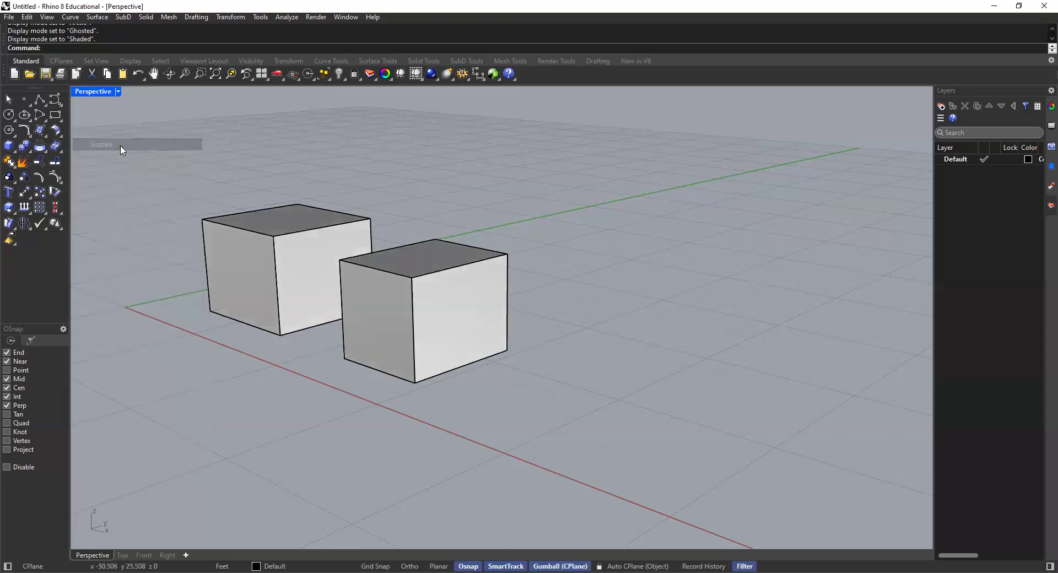
double_click(97, 94)
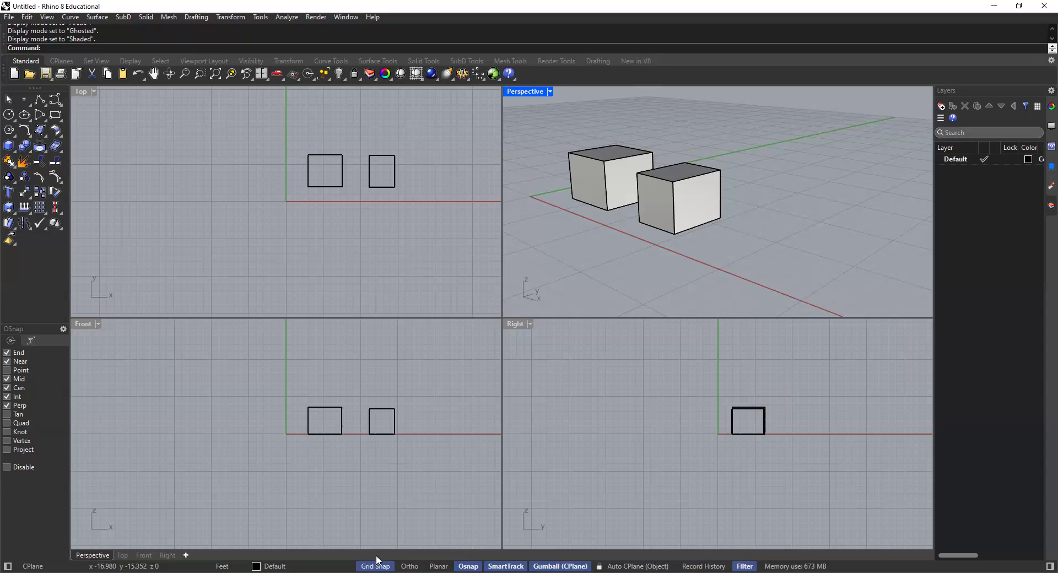
Step: Toggle Grid Snap on and off to compare its states, and leave it turned on
click(439, 566)
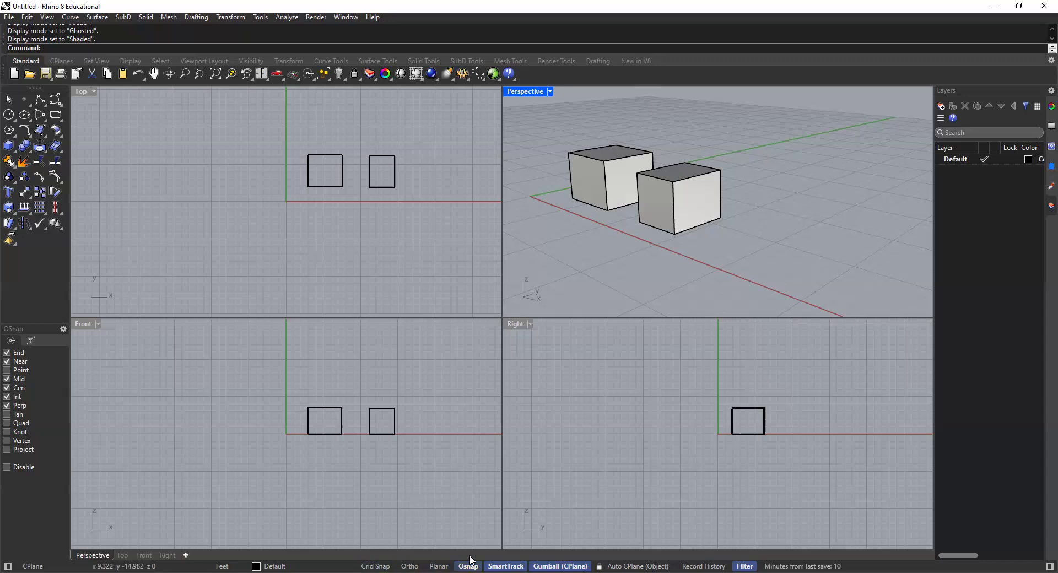
click(579, 433)
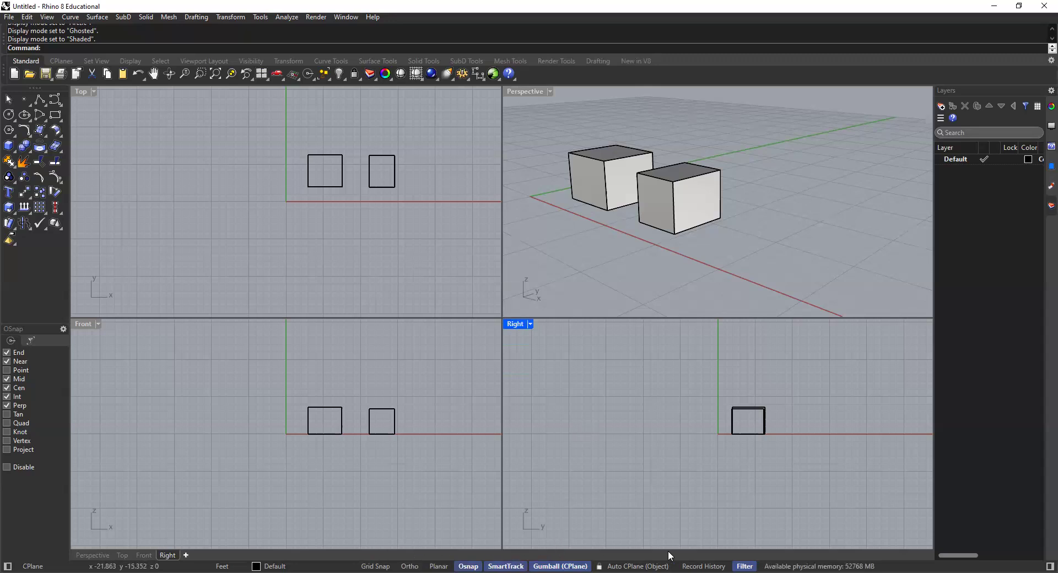
click(616, 297)
click(375, 565)
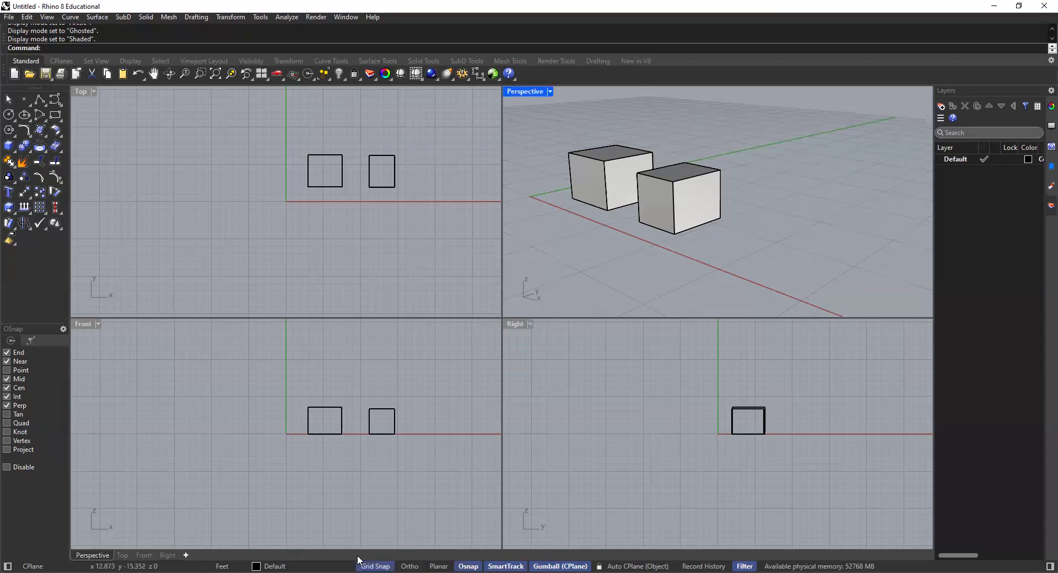
click(380, 565)
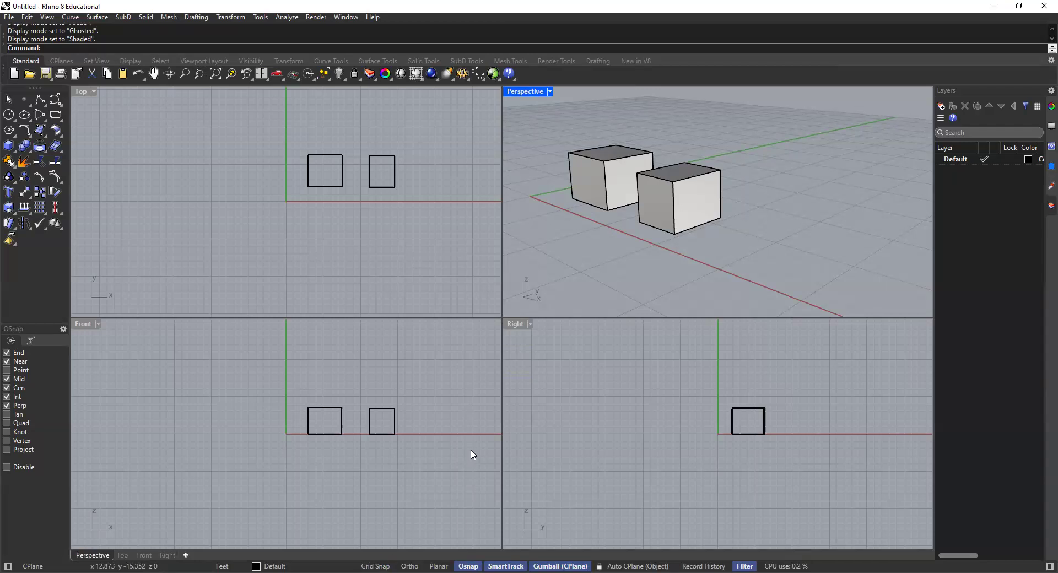
click(379, 565)
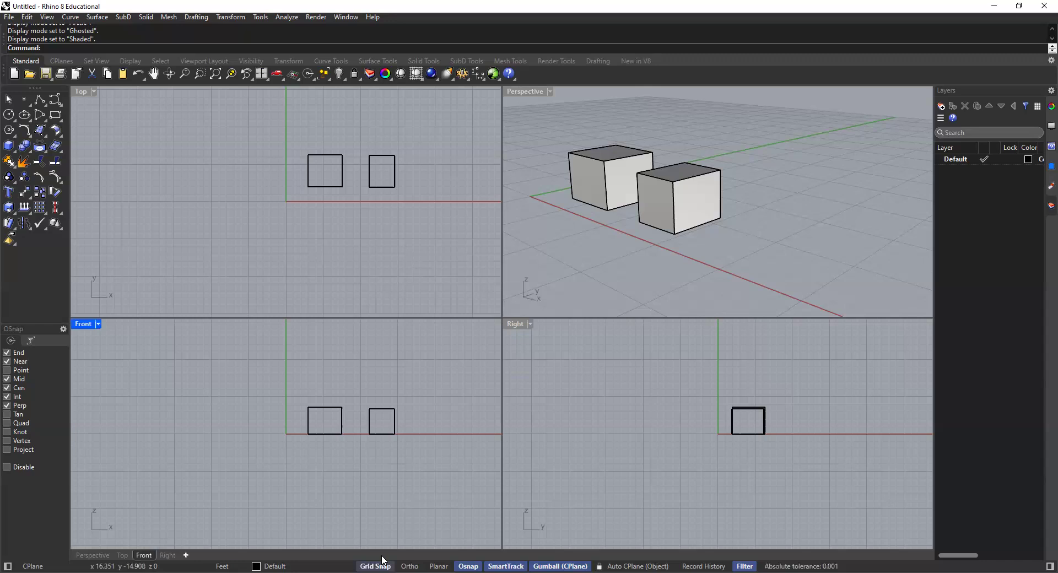
Step: Start a polyline in the Top viewport and examine how its start point snaps to the grid at different zoom levels
scroll(298, 169, up, 5)
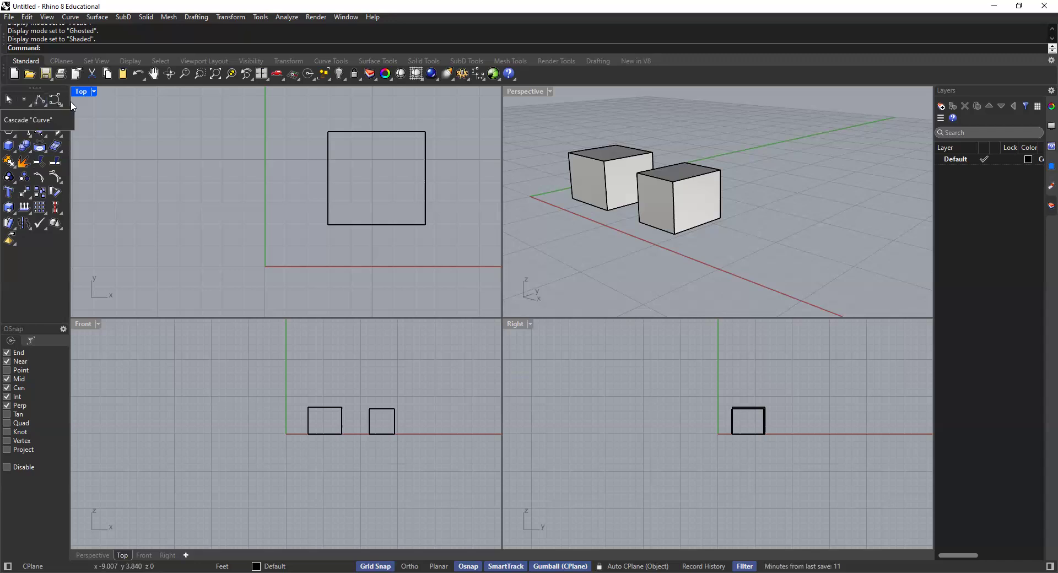
click(38, 98)
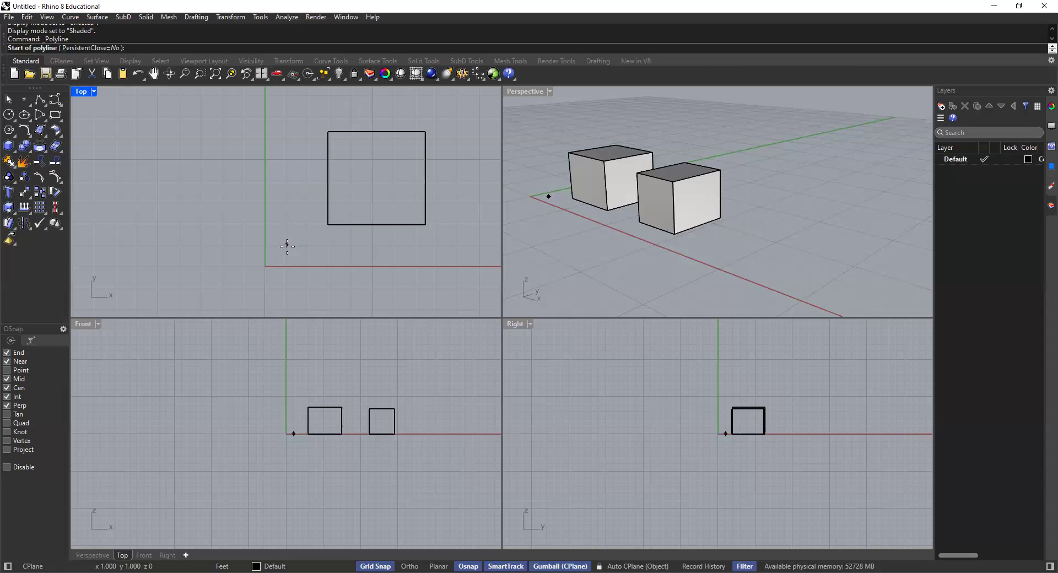
scroll(331, 245, down, 4)
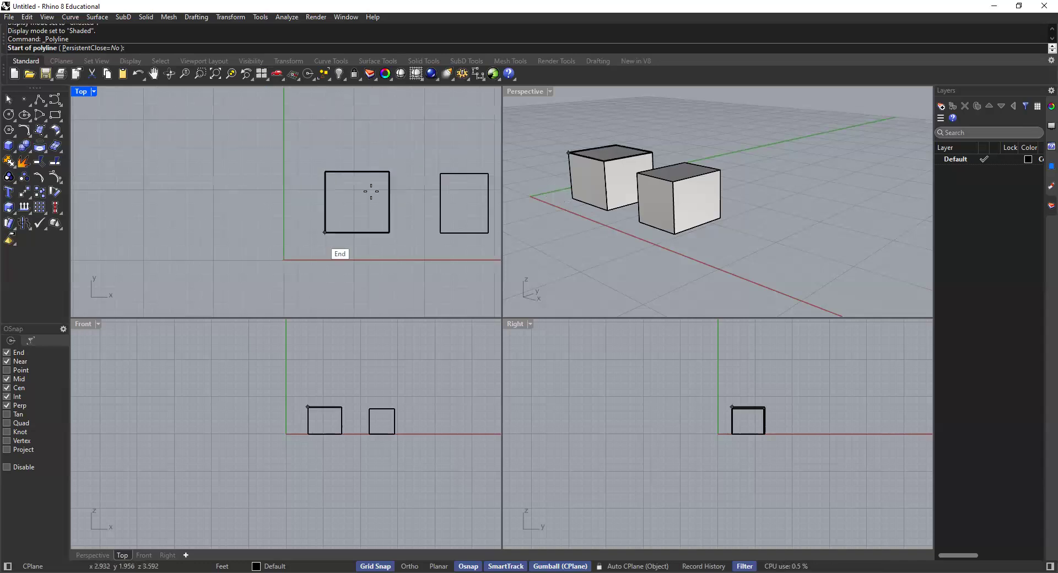
middle_click(361, 138)
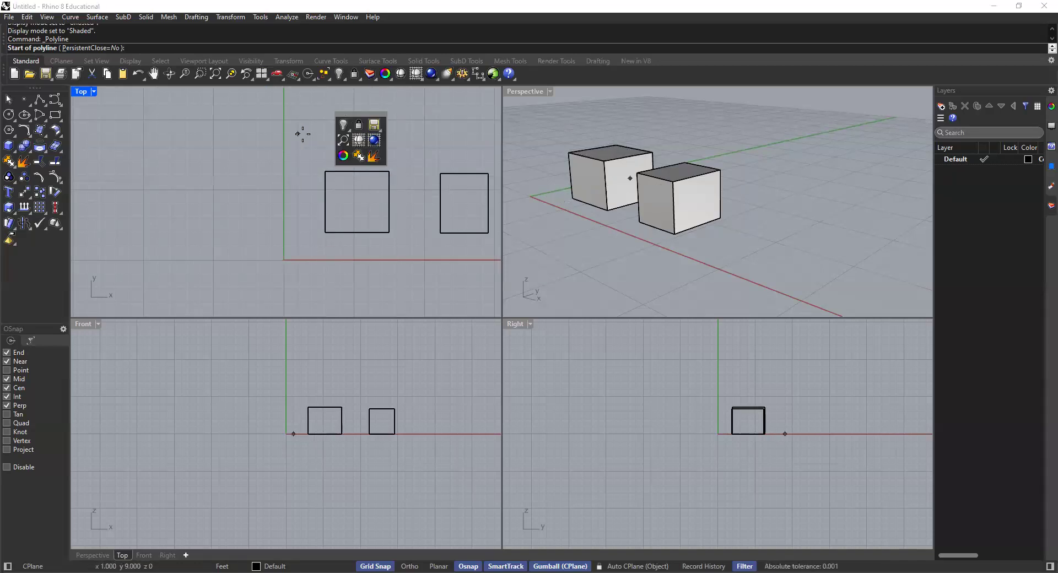
right_drag(303, 135, 279, 164)
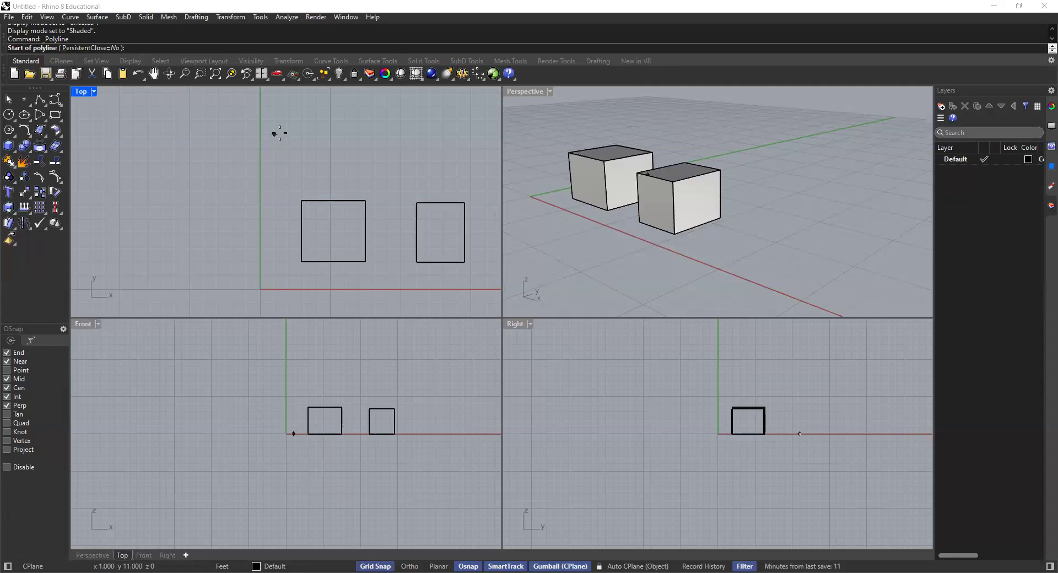
scroll(275, 148, up, 8)
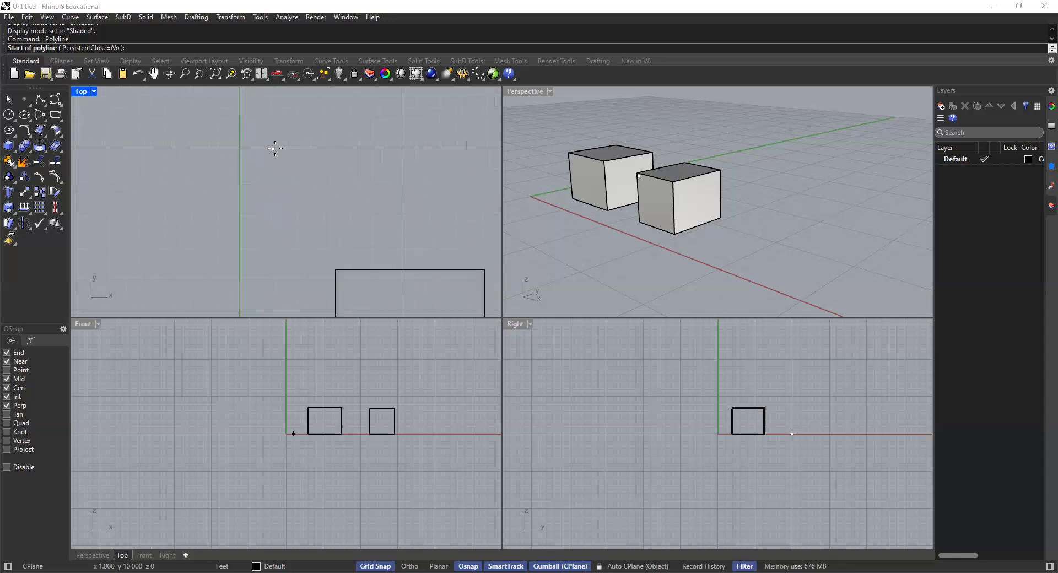
scroll(272, 165, down, 4)
right_drag(283, 152, 279, 215)
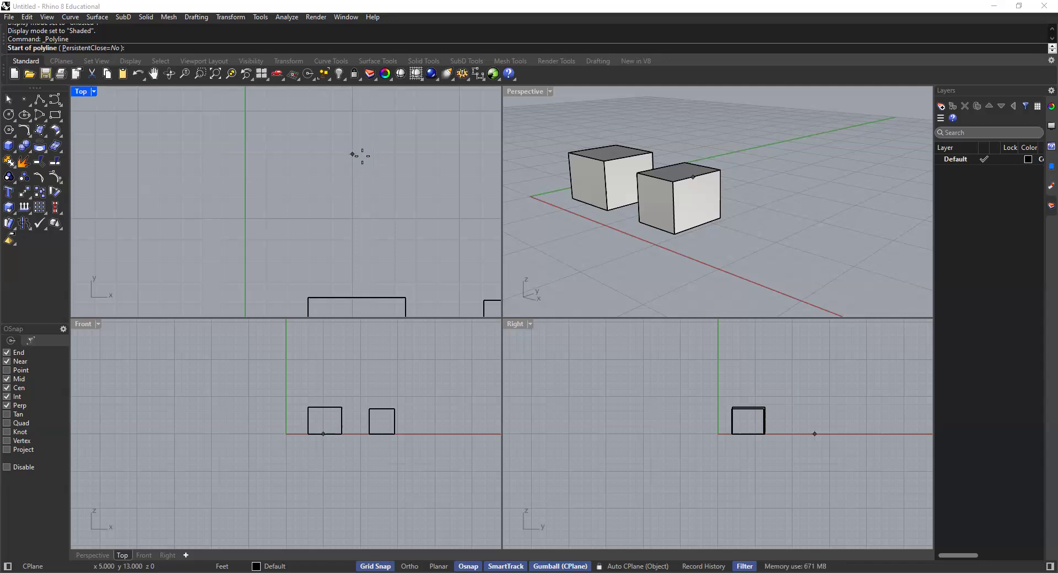
scroll(367, 152, down, 1)
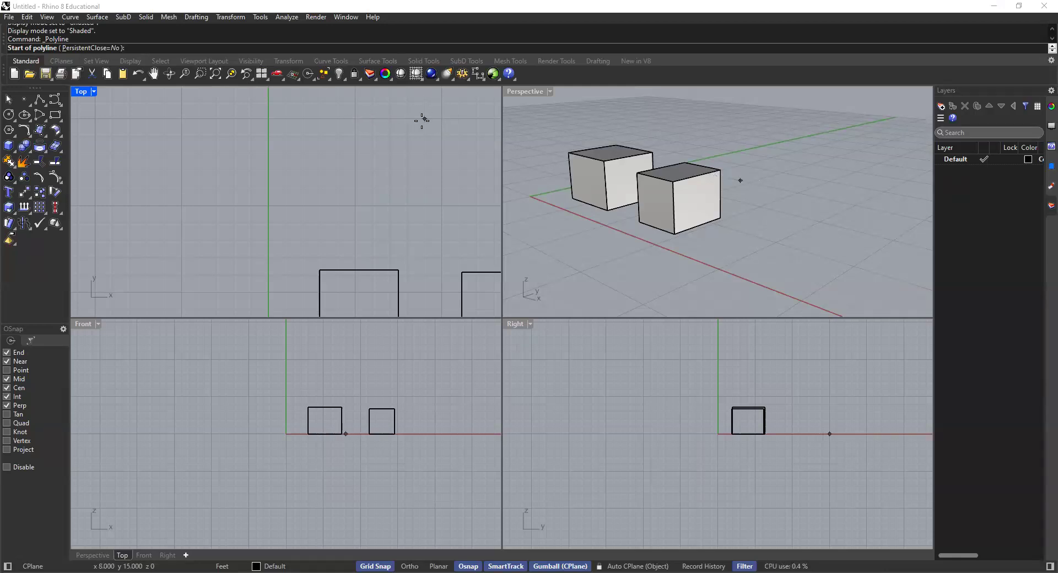
scroll(419, 118, down, 1)
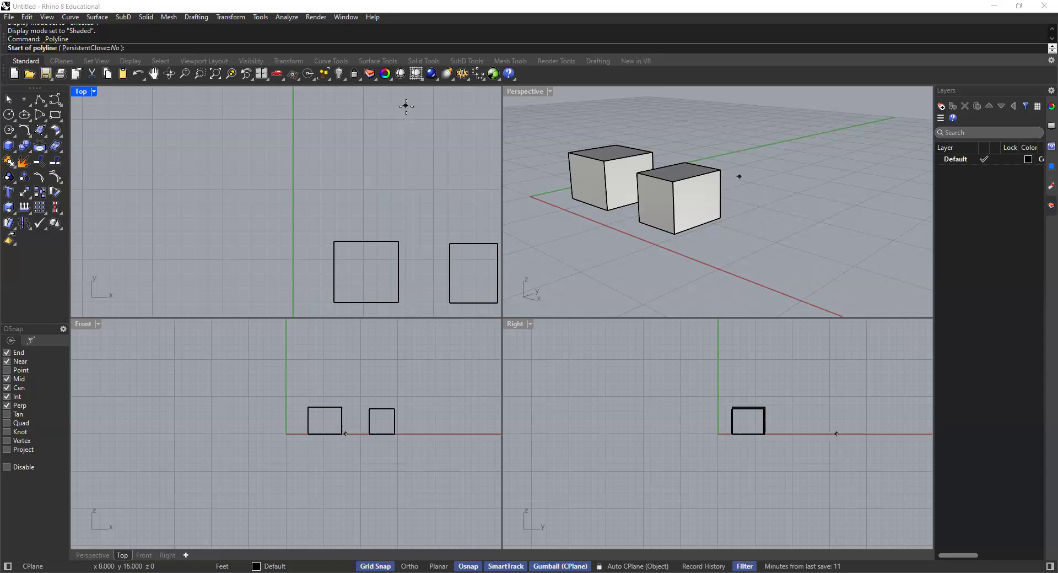
scroll(406, 107, up, 3)
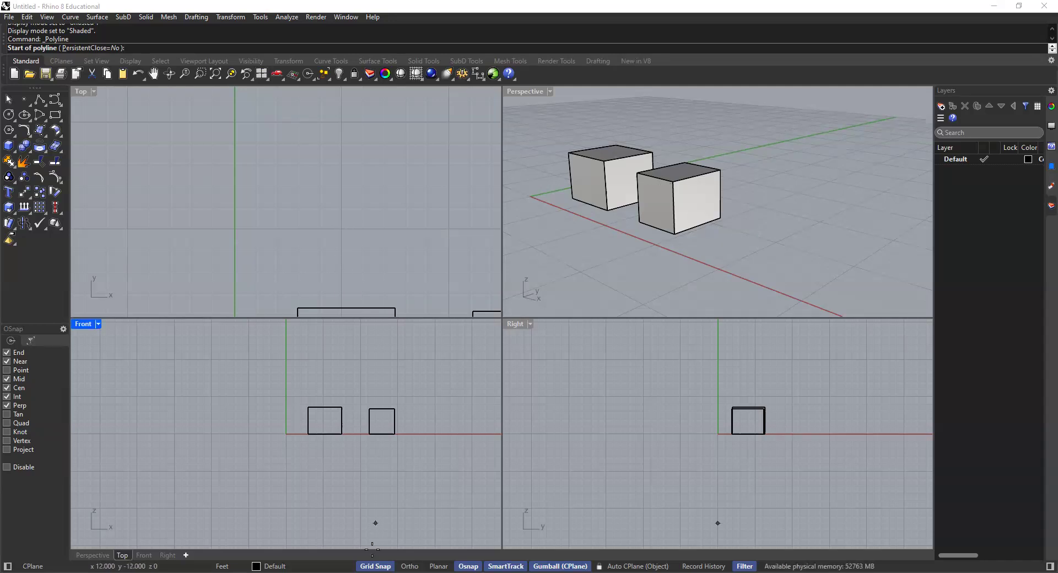
Step: Turn off Grid Snap and draw a closed four-sided polyline about 3'-10" by 3'-7" above the boxes in the Top viewport, with Ortho off
click(376, 566)
click(409, 566)
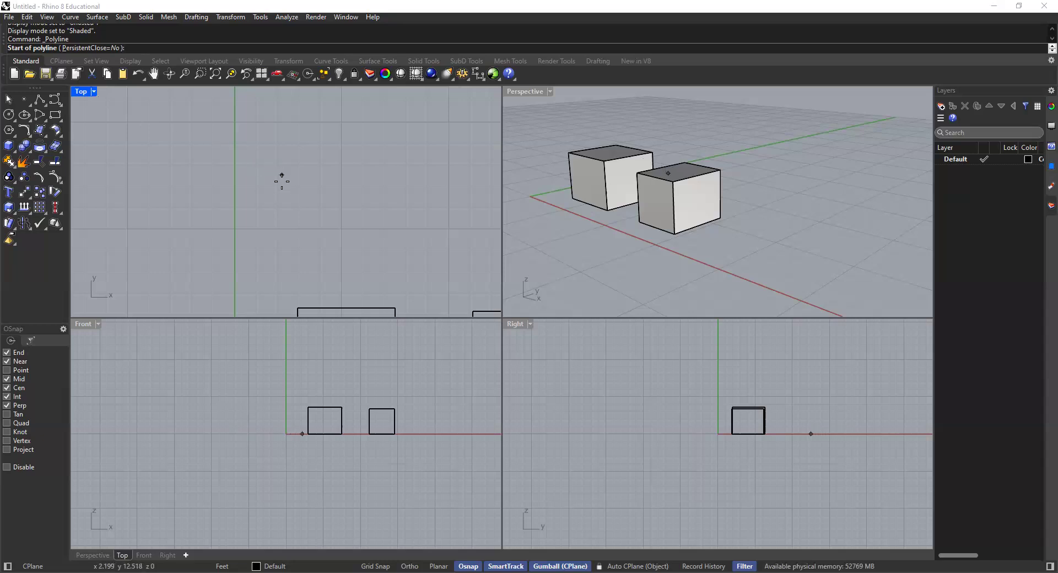
click(283, 232)
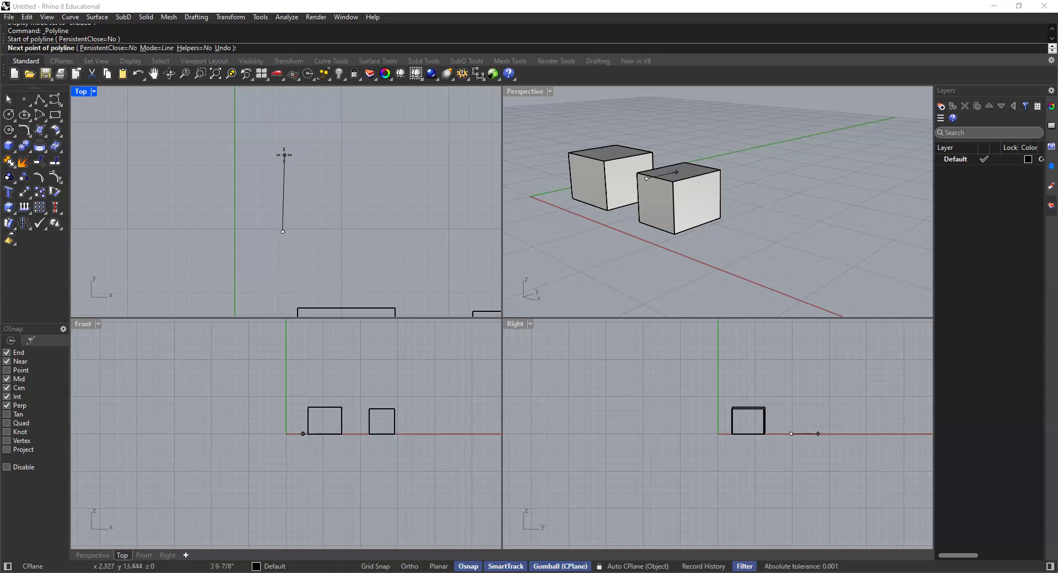
click(284, 155)
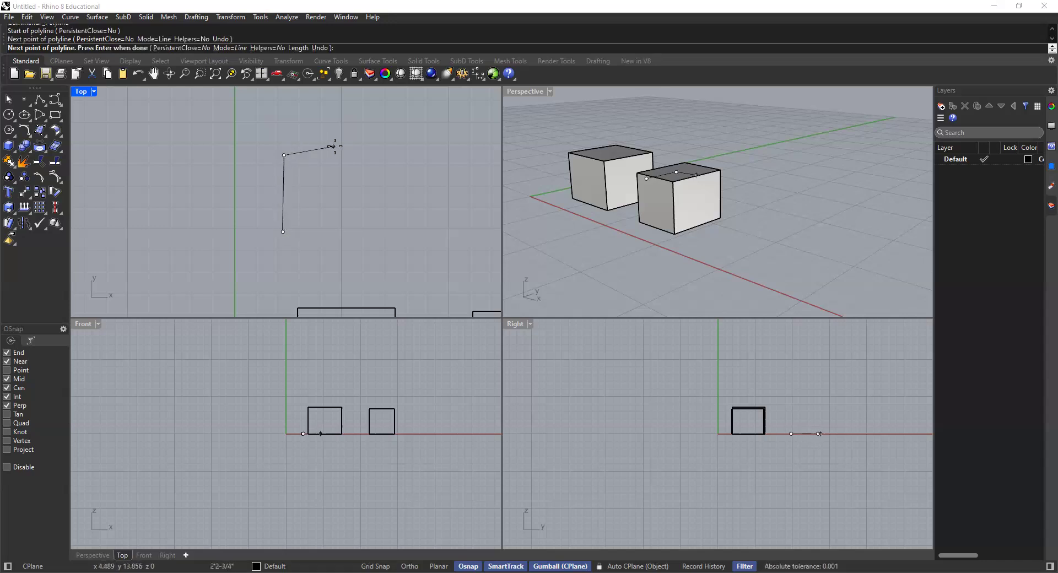
click(365, 155)
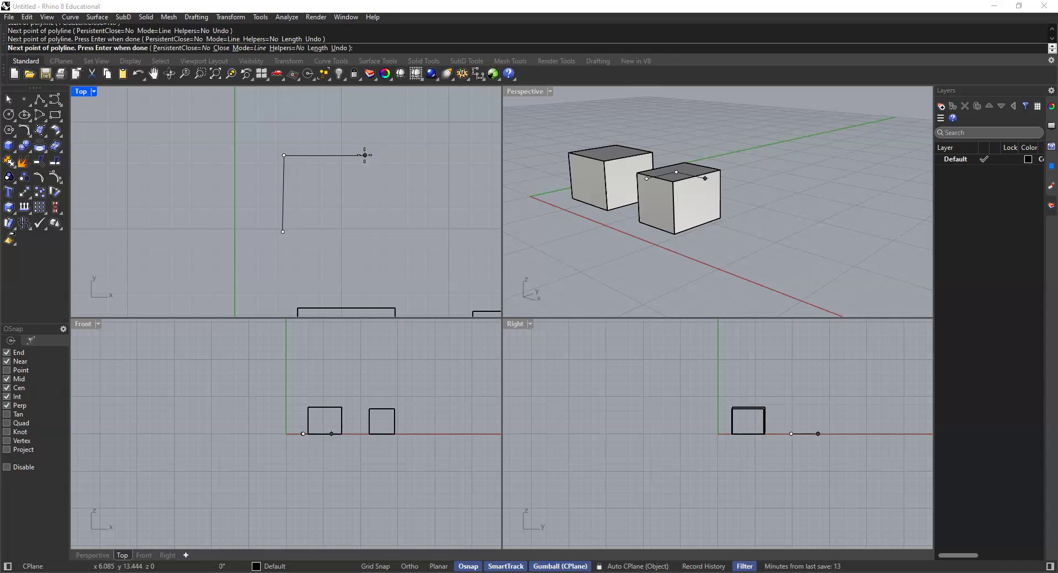
click(365, 232)
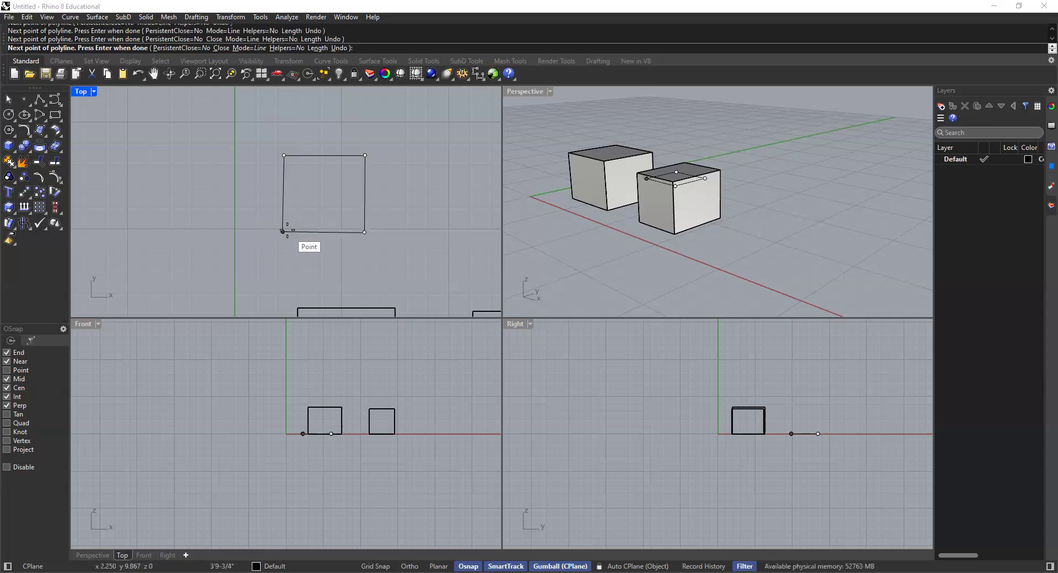
click(283, 232)
scroll(314, 163, up, 5)
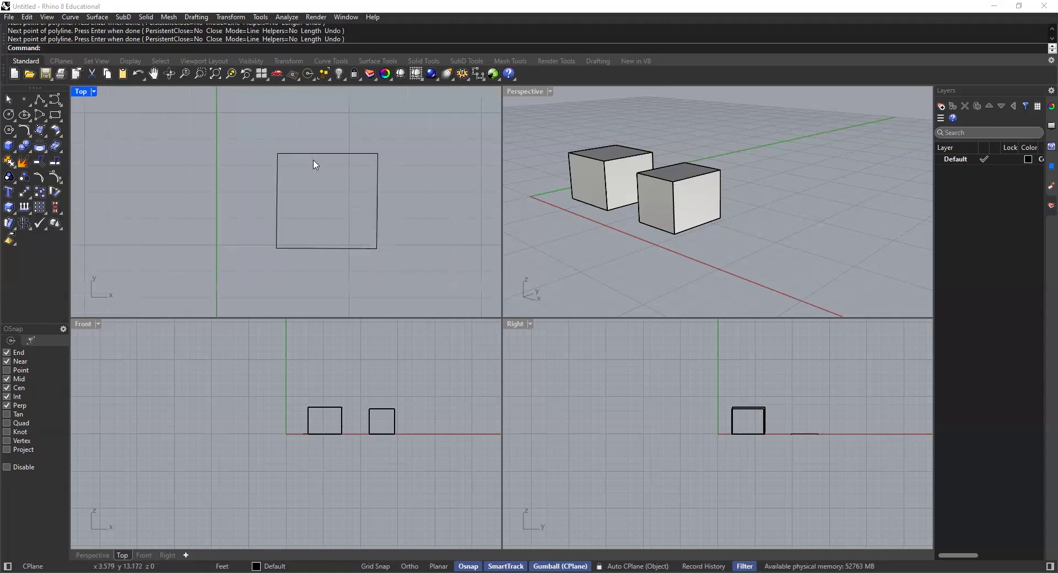
scroll(298, 162, down, 2)
scroll(308, 165, down, 6)
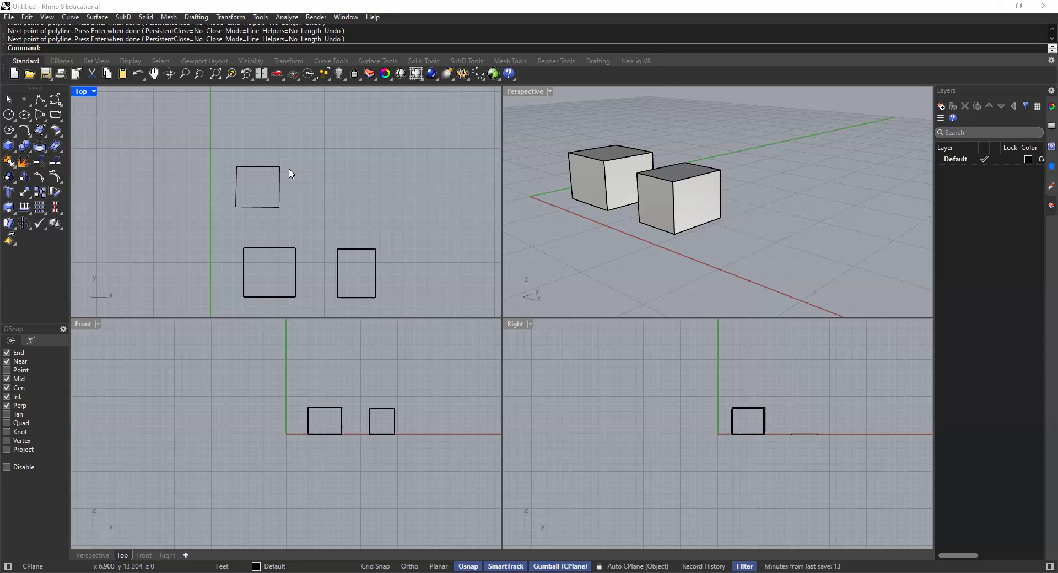
scroll(291, 174, up, 3)
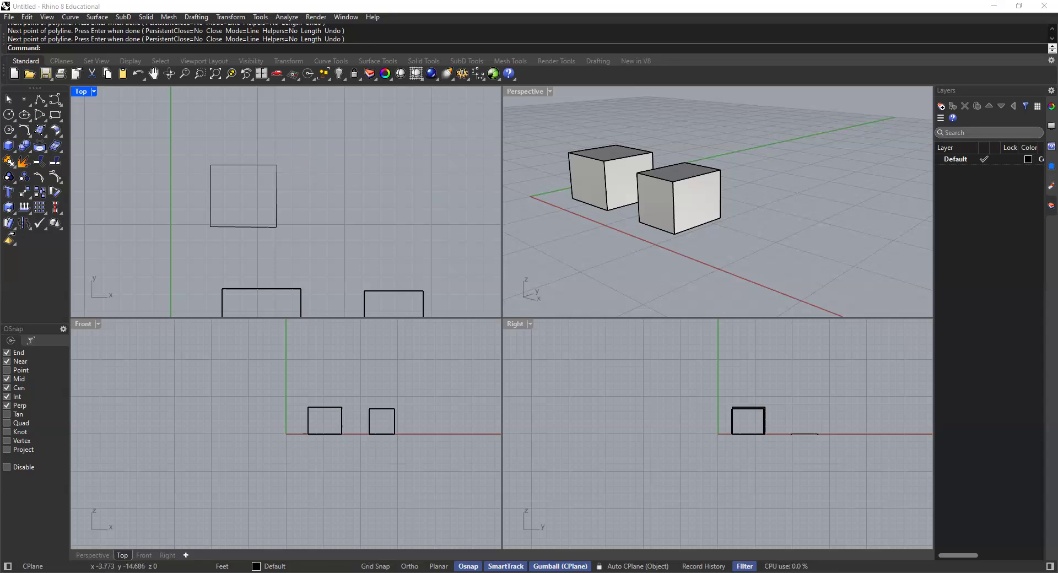
Step: Turn on Ortho and draw a closed rectangular polyline about 2'-11" wide and 3'-4" tall beside the first one in the Top viewport
click(409, 566)
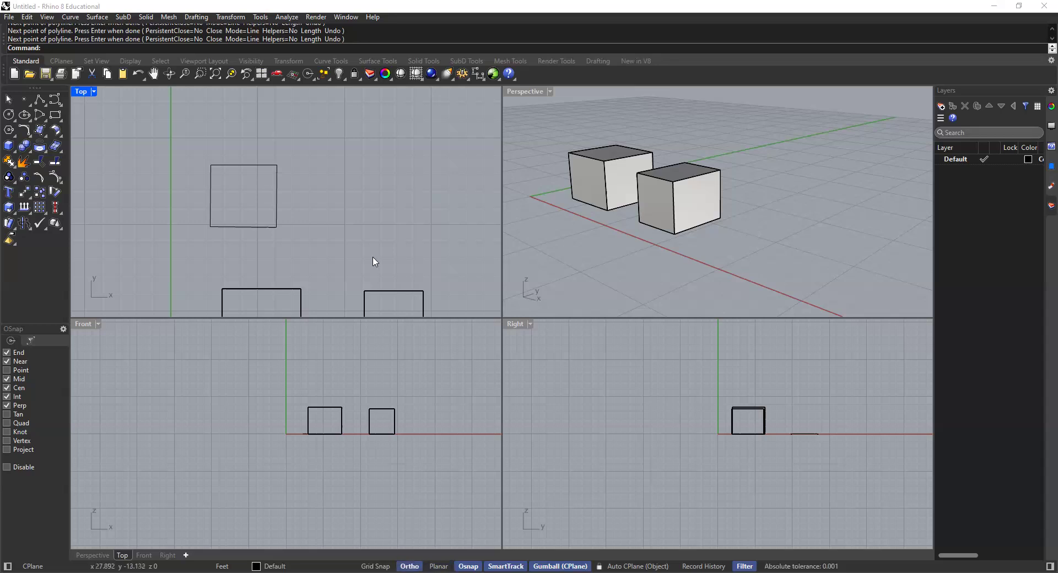
click(39, 99)
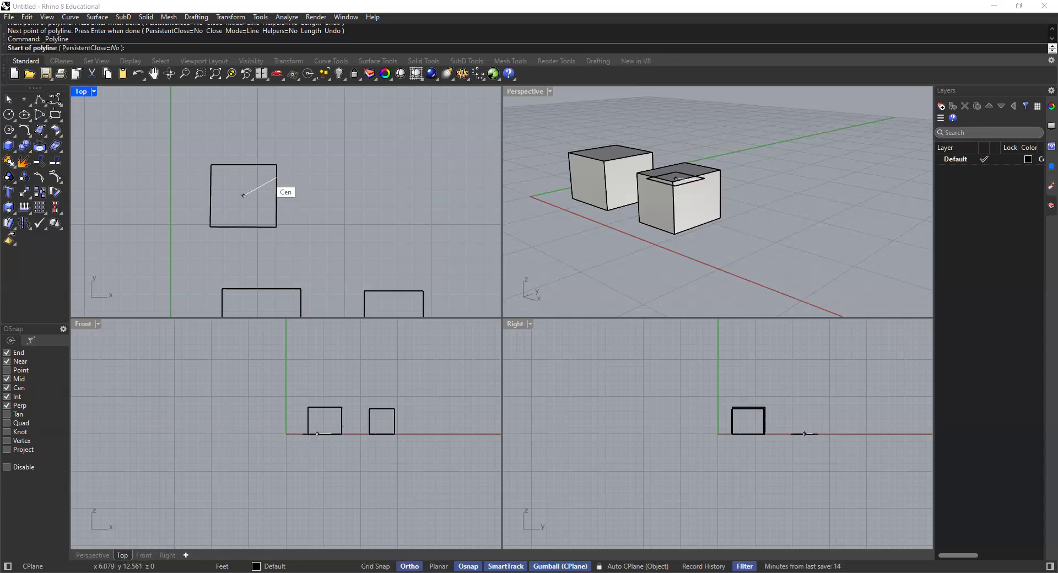
scroll(323, 199, up, 3)
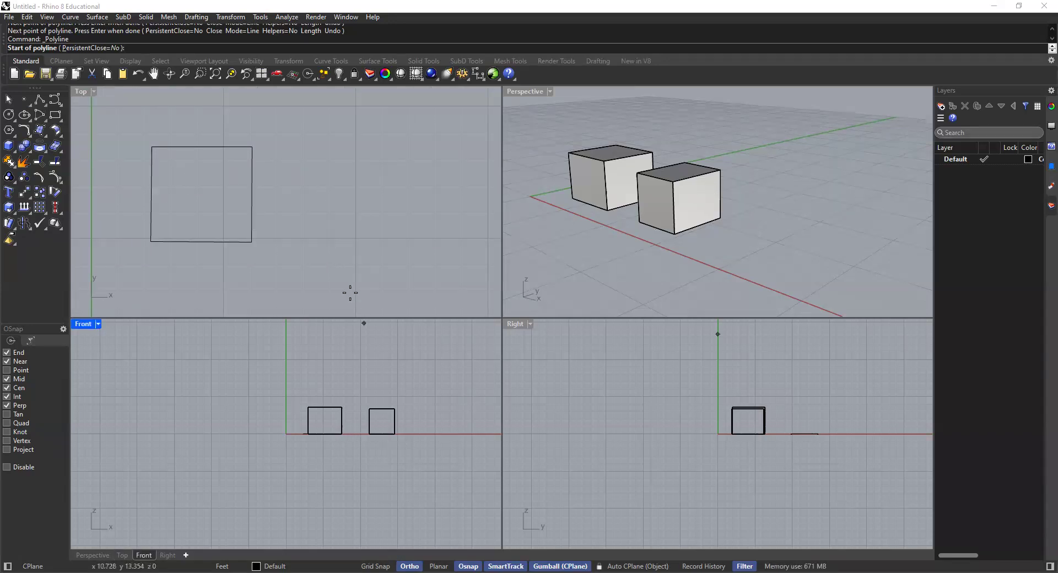
click(321, 245)
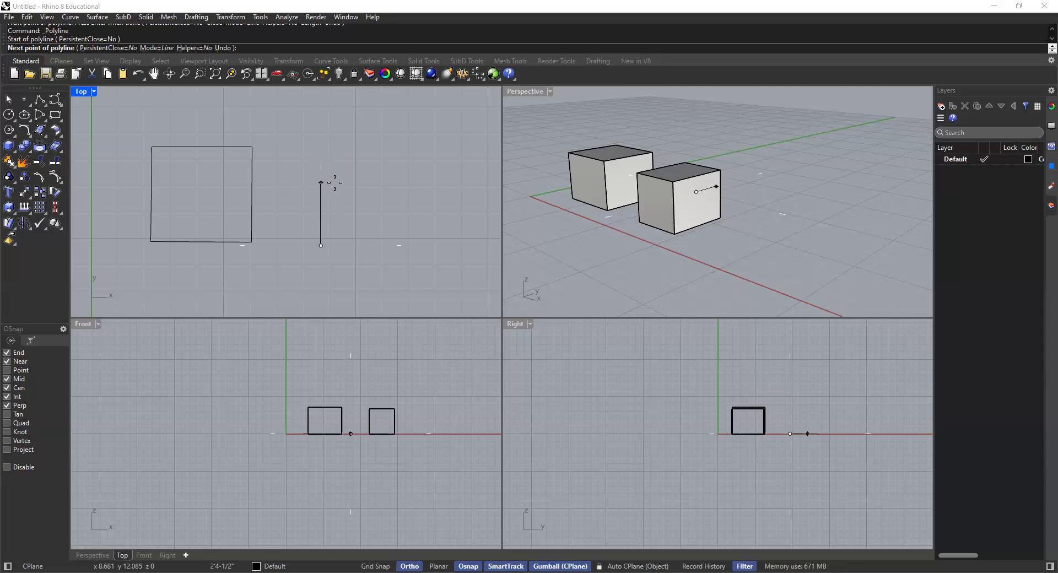
click(320, 157)
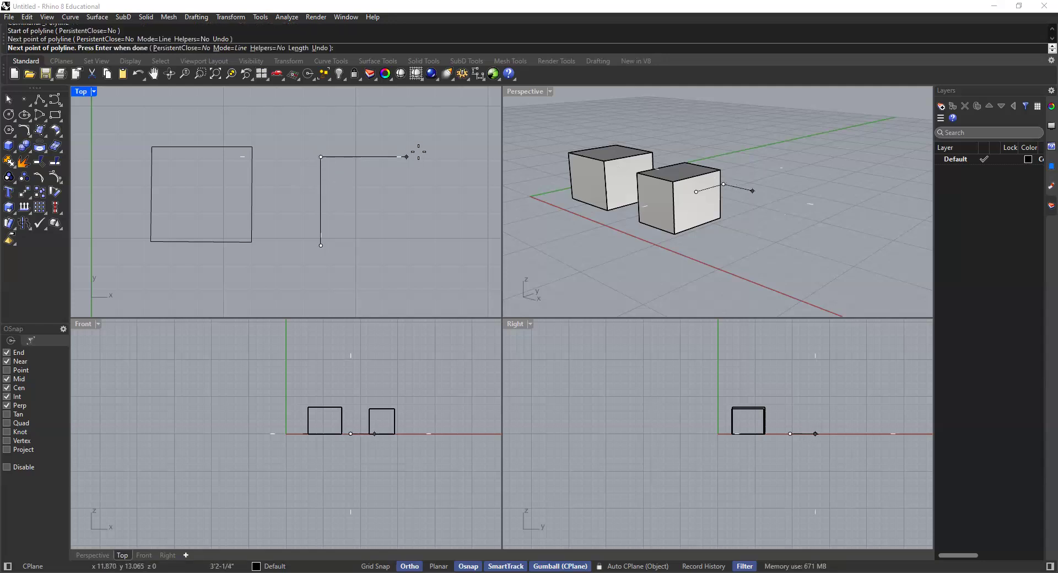
click(398, 182)
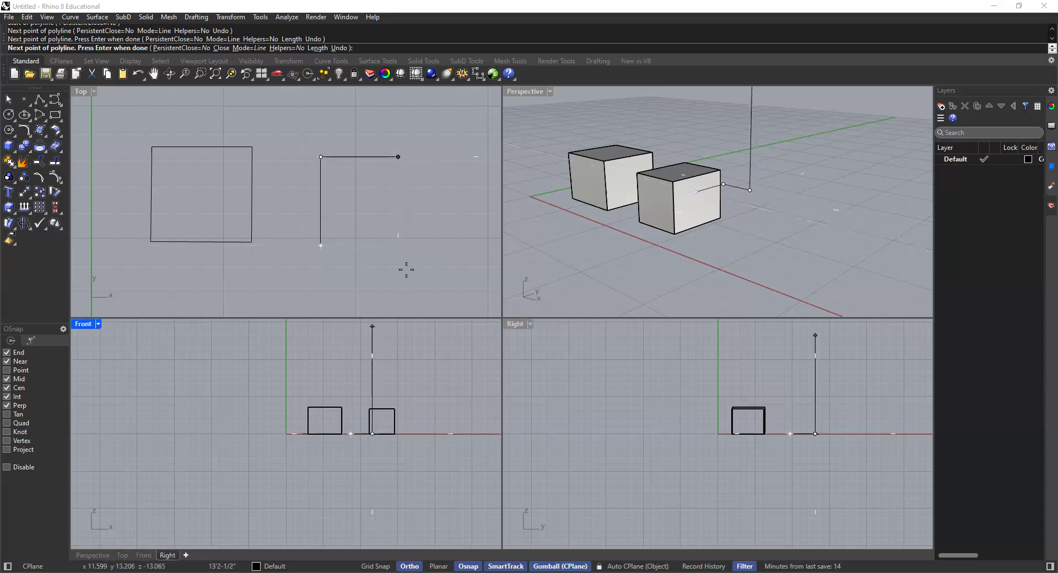
click(398, 243)
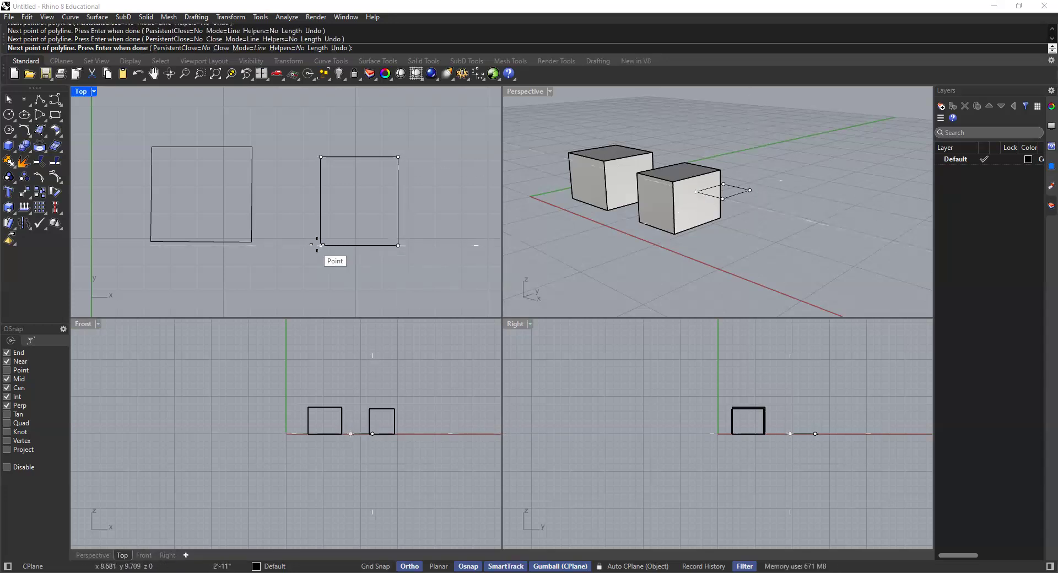
click(320, 246)
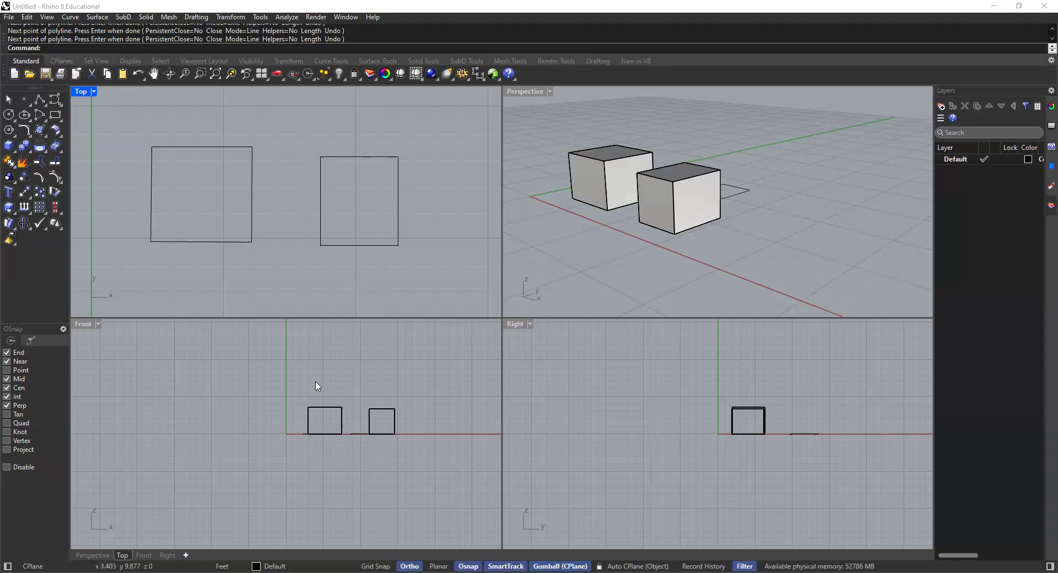
Step: Start a third polyline beside the second rectangle in the Top viewport, with an upward and a rightward segment each about 3'-4" long
middle_click(372, 219)
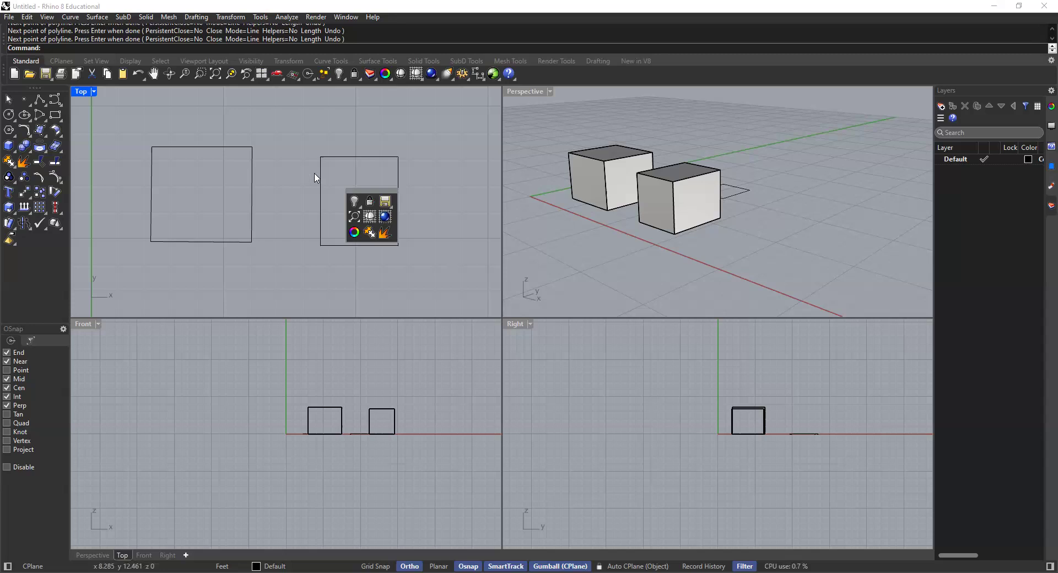
right_drag(479, 226, 444, 226)
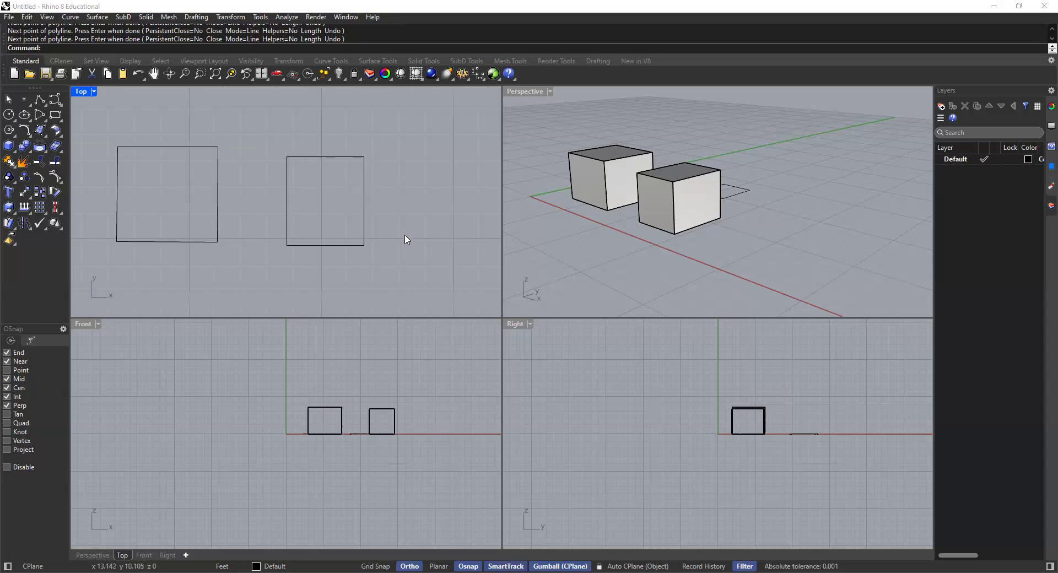
right_drag(407, 180, 339, 165)
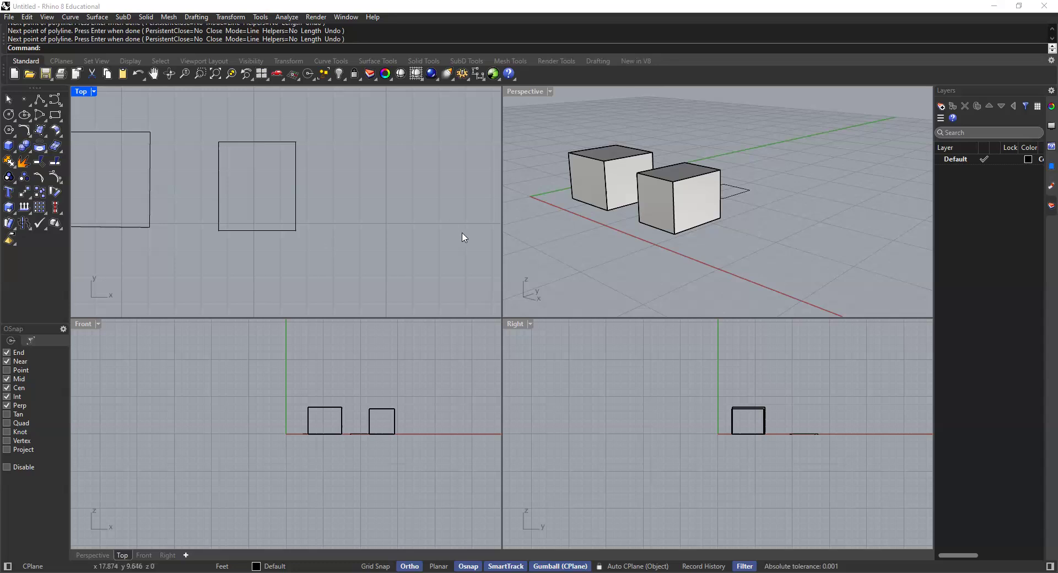
click(39, 100)
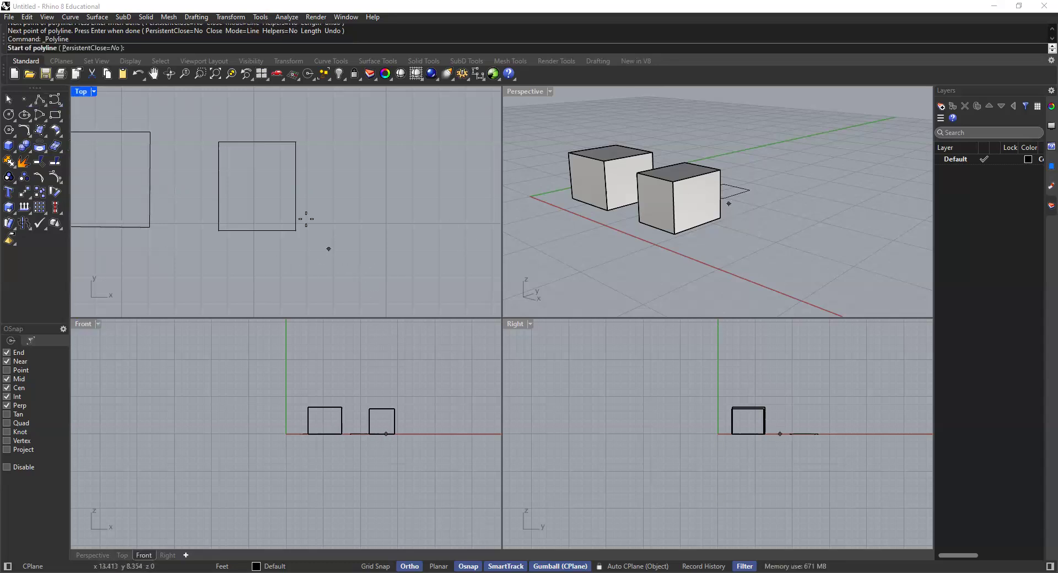
right_drag(382, 198, 305, 217)
click(279, 248)
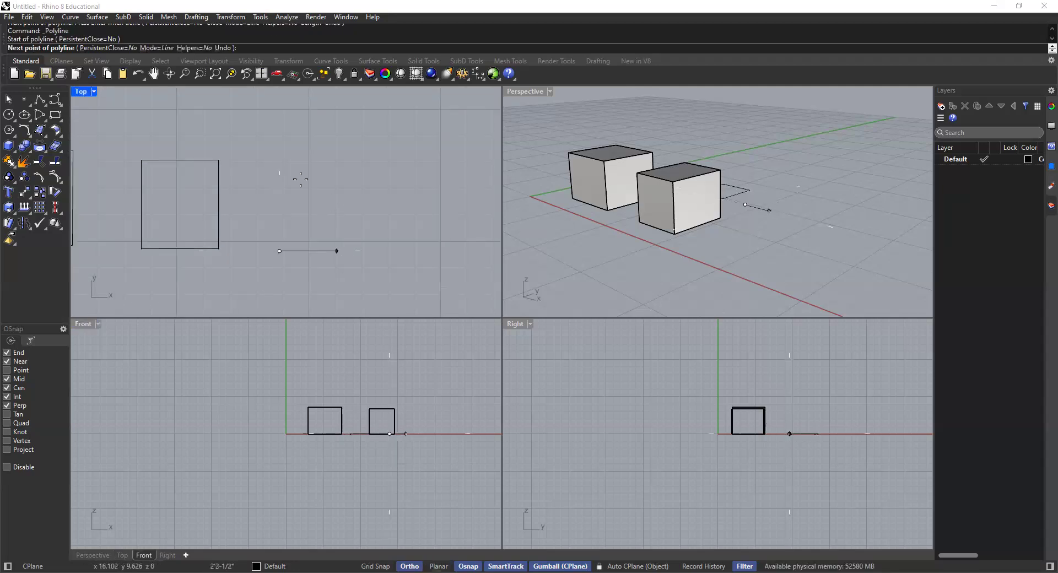
click(279, 162)
click(368, 162)
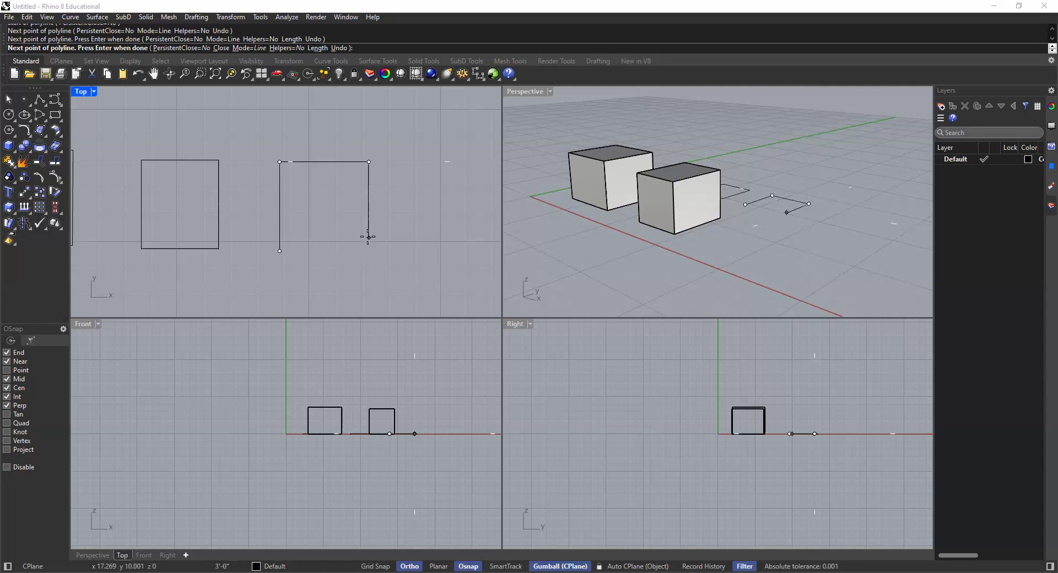
Step: Place the polyline's fourth corner slightly above the start point's level, then undo that point
scroll(368, 249, up, 3)
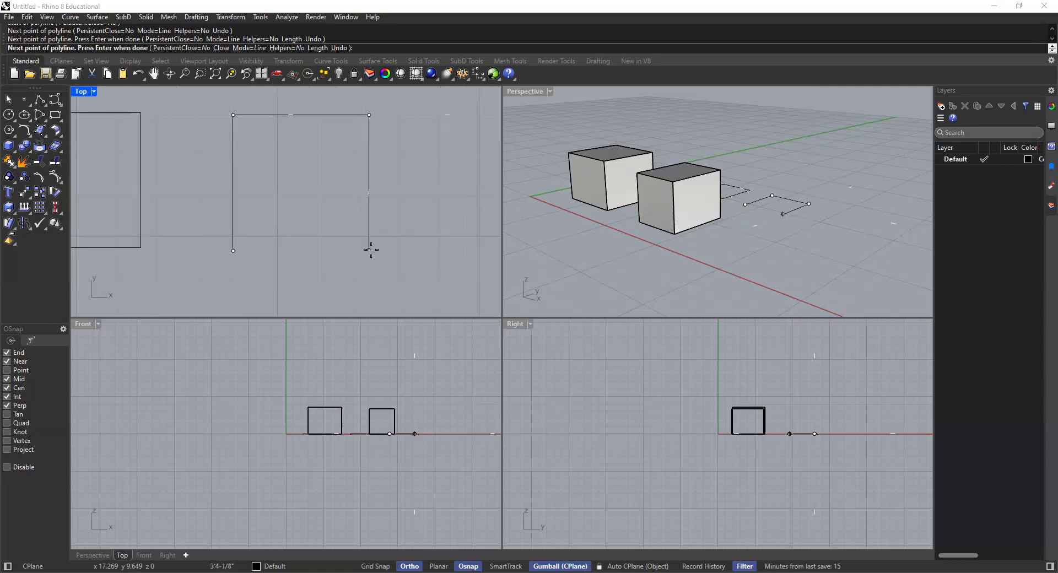
click(369, 222)
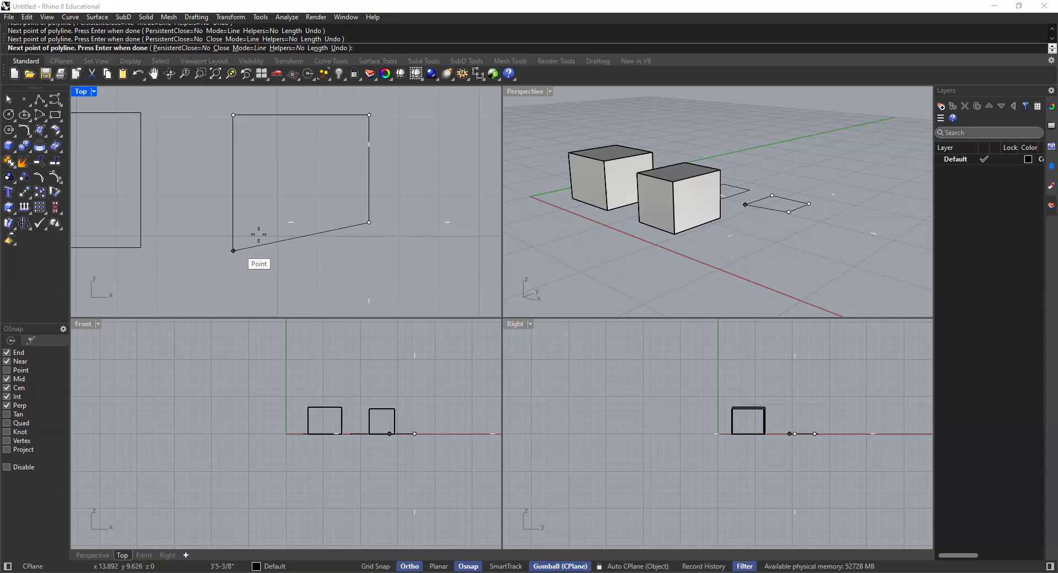
key(ctrl+z)
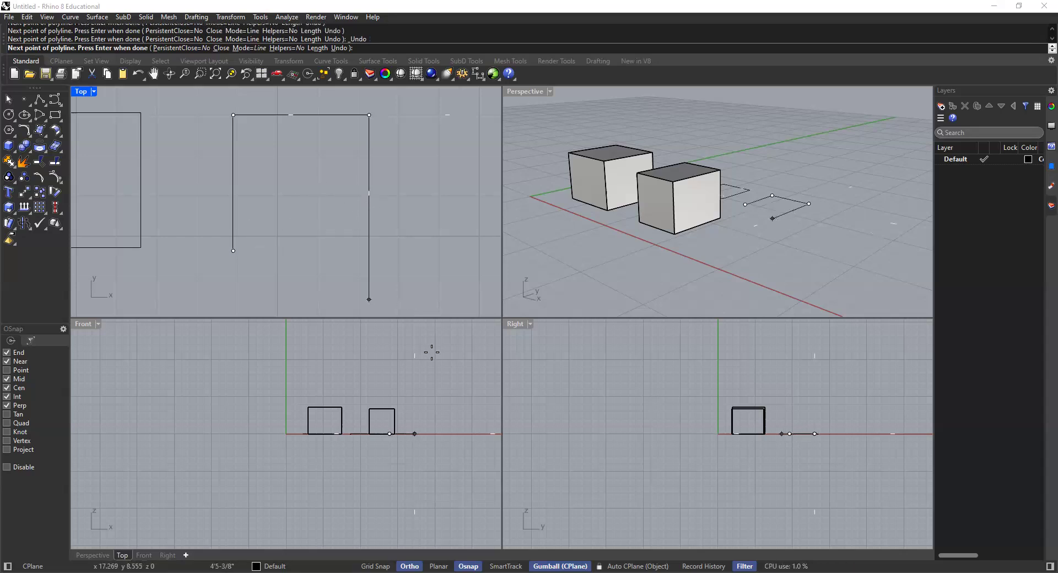
Step: Turn on SmartTrack, place the polyline's fourth corner about 3'-4" down in line with the start point, and close the square
click(506, 566)
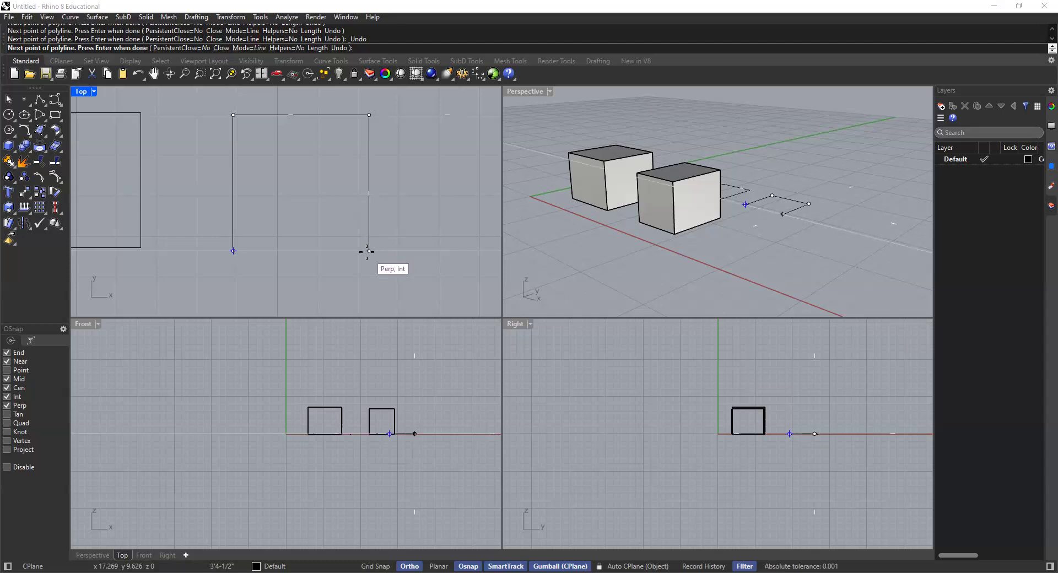
click(368, 251)
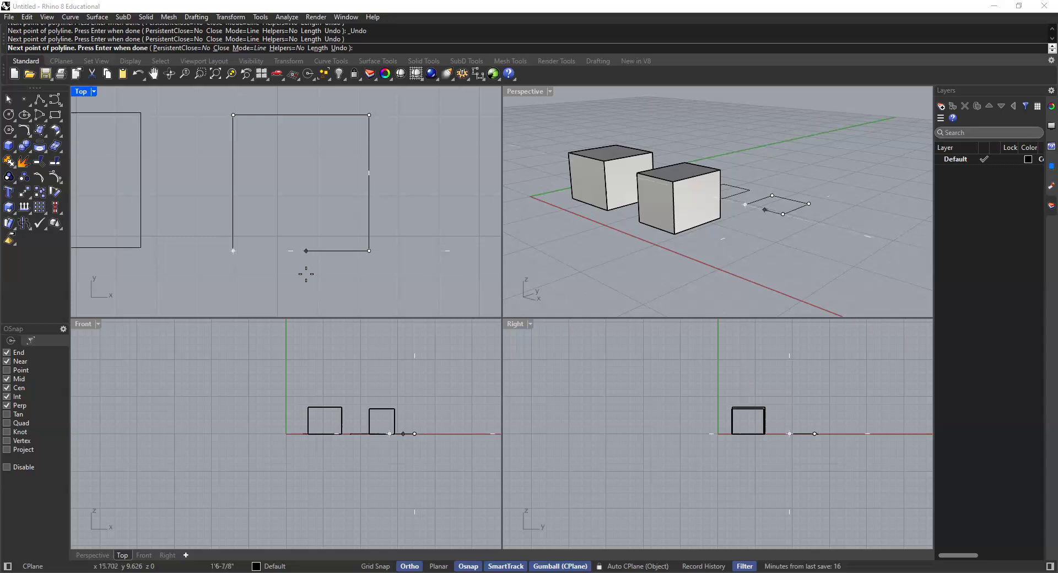
click(233, 251)
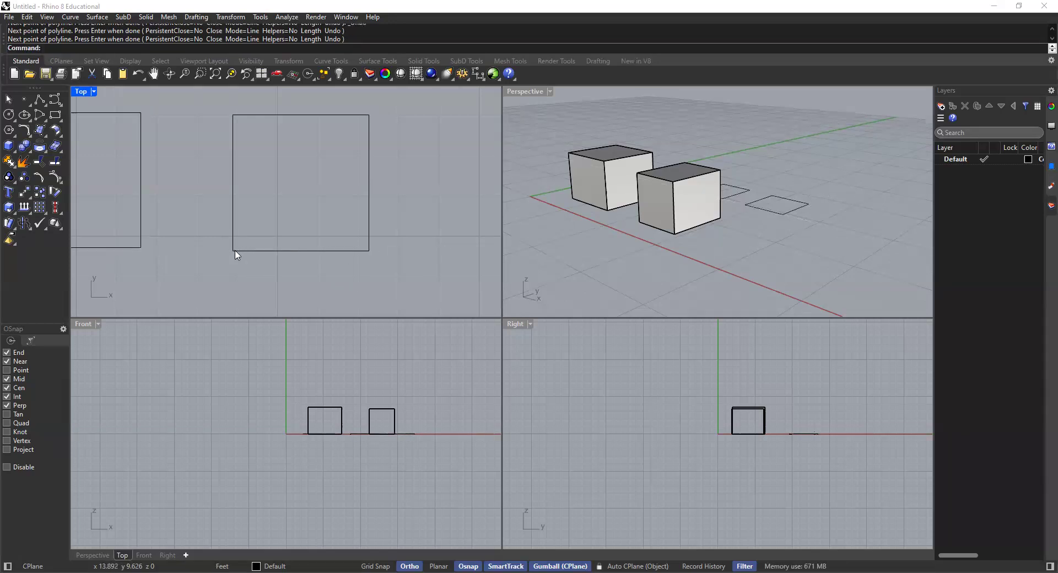
click(369, 177)
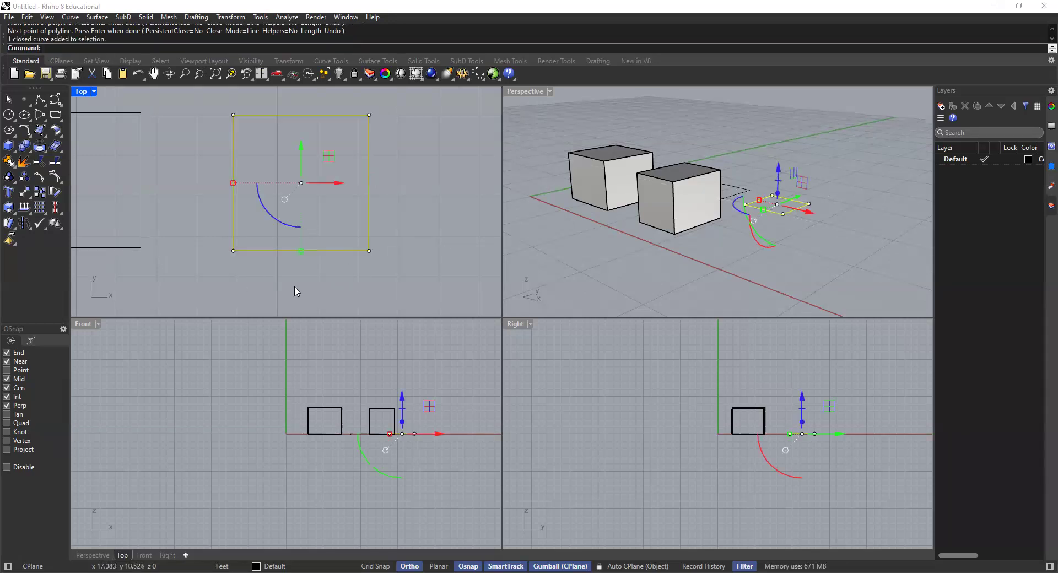
click(408, 250)
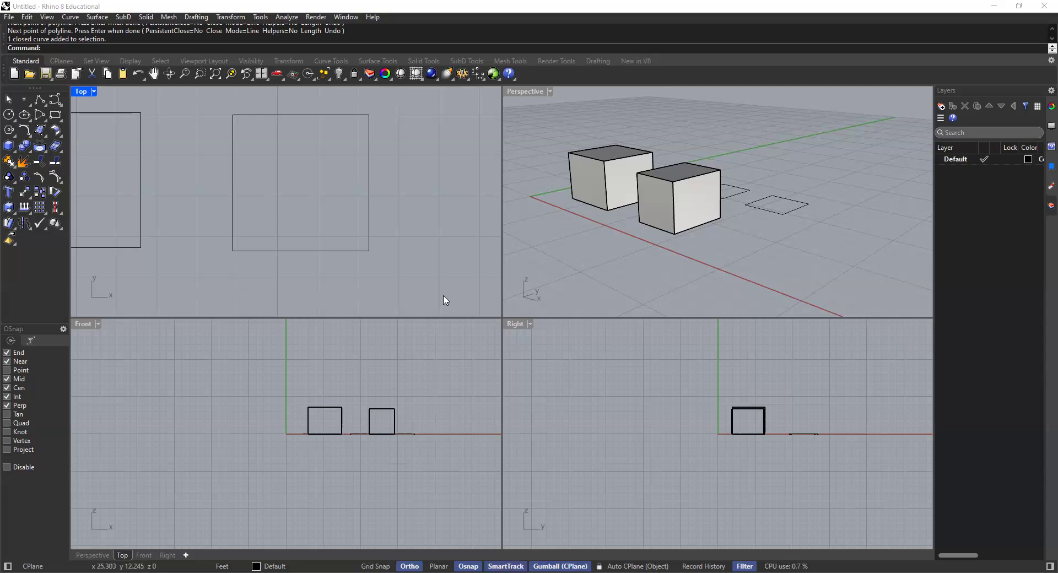
Step: Examine the three closed polylines from above and check how they lie on the ground plane in the Perspective viewport
scroll(353, 205, down, 3)
right_drag(353, 205, 329, 228)
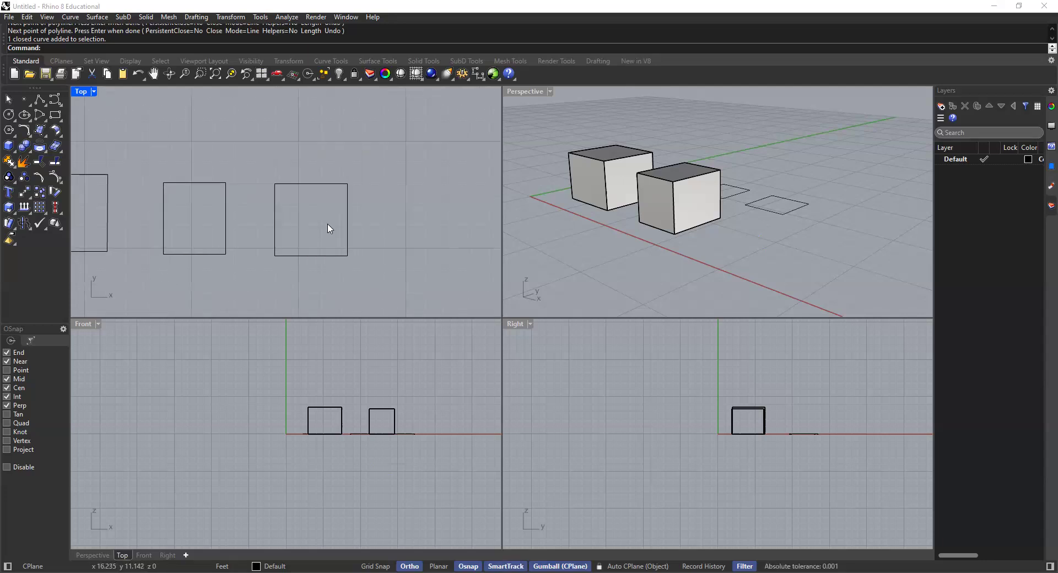
click(347, 208)
click(369, 209)
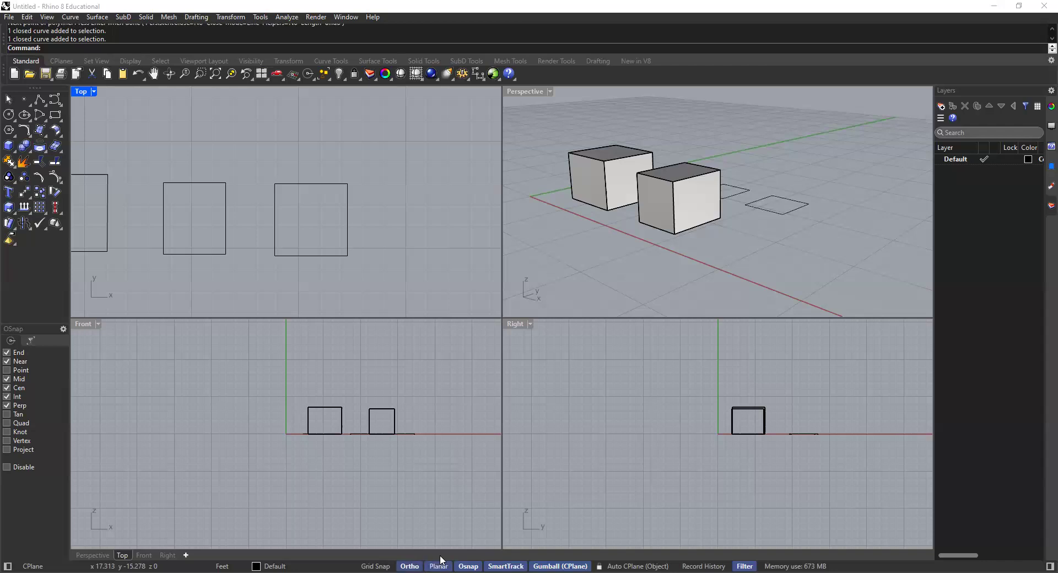
scroll(384, 202, down, 1)
scroll(384, 202, down, 1)
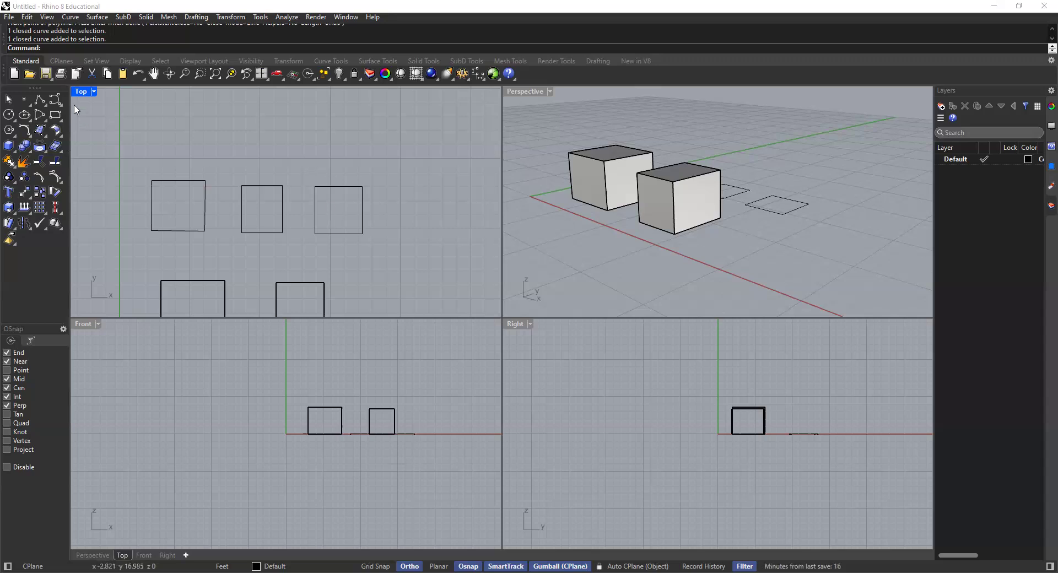
right_drag(537, 165, 937, 197)
right_drag(740, 180, 704, 212)
double_click(704, 212)
right_drag(782, 187, 647, 214)
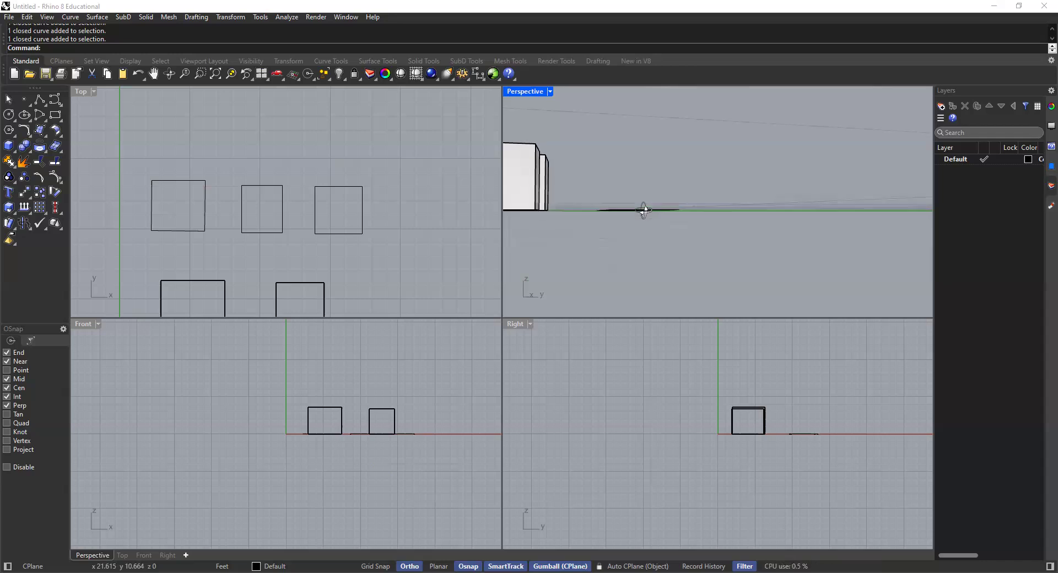
click(252, 117)
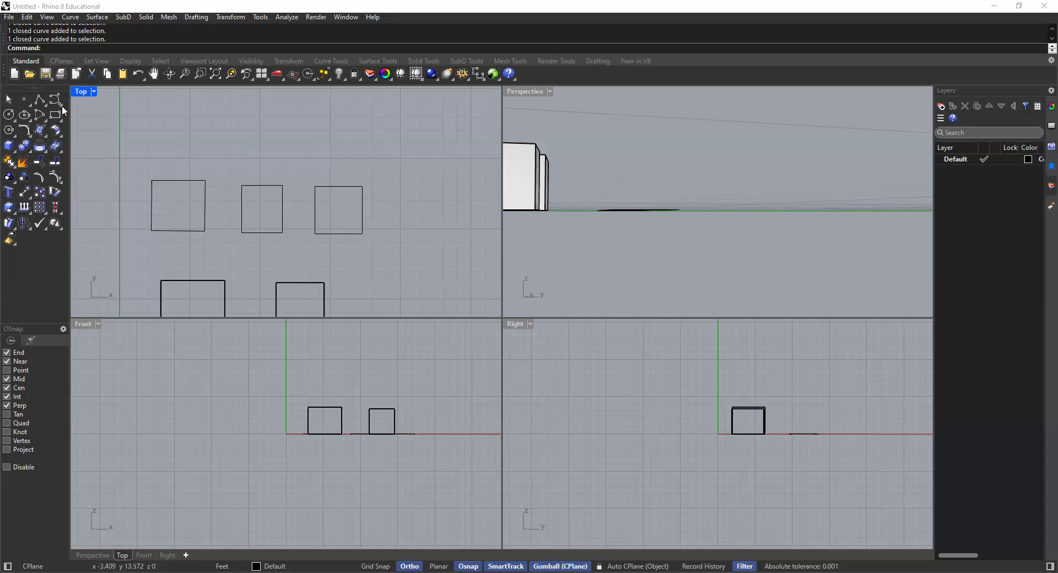
click(391, 374)
right_drag(595, 165, 651, 205)
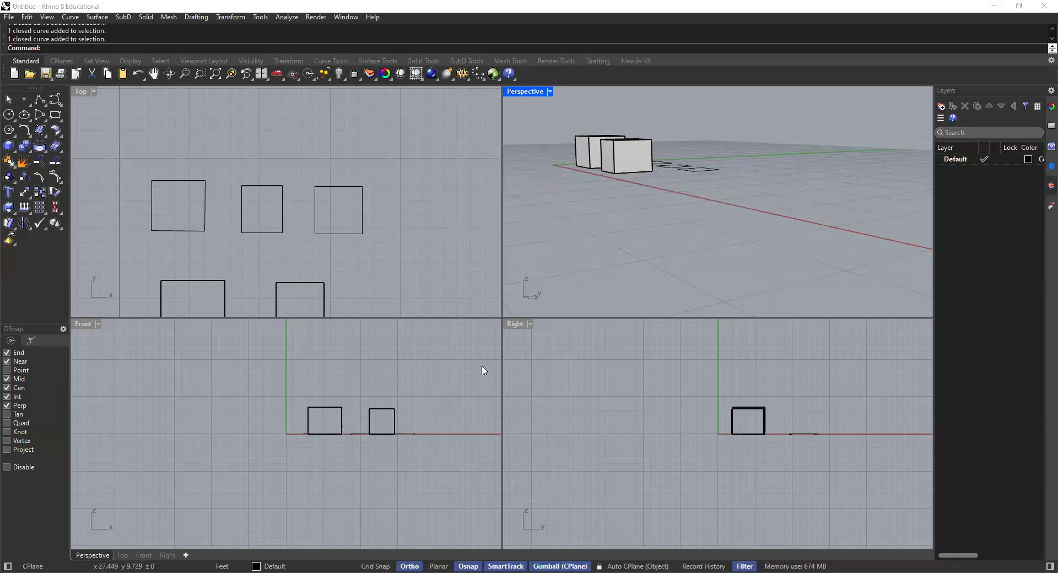
right_drag(423, 399, 364, 391)
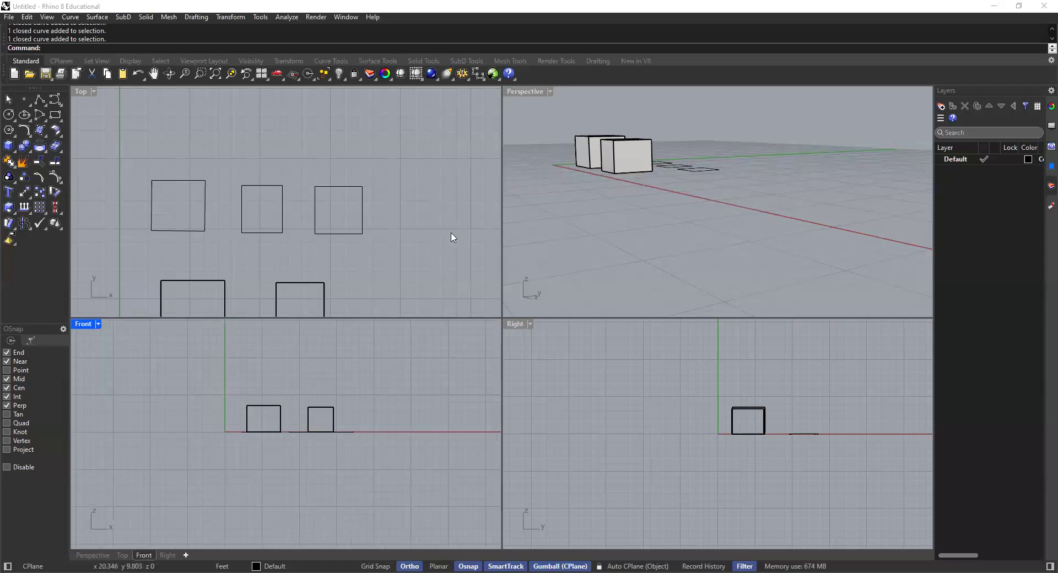
right_drag(587, 176, 564, 191)
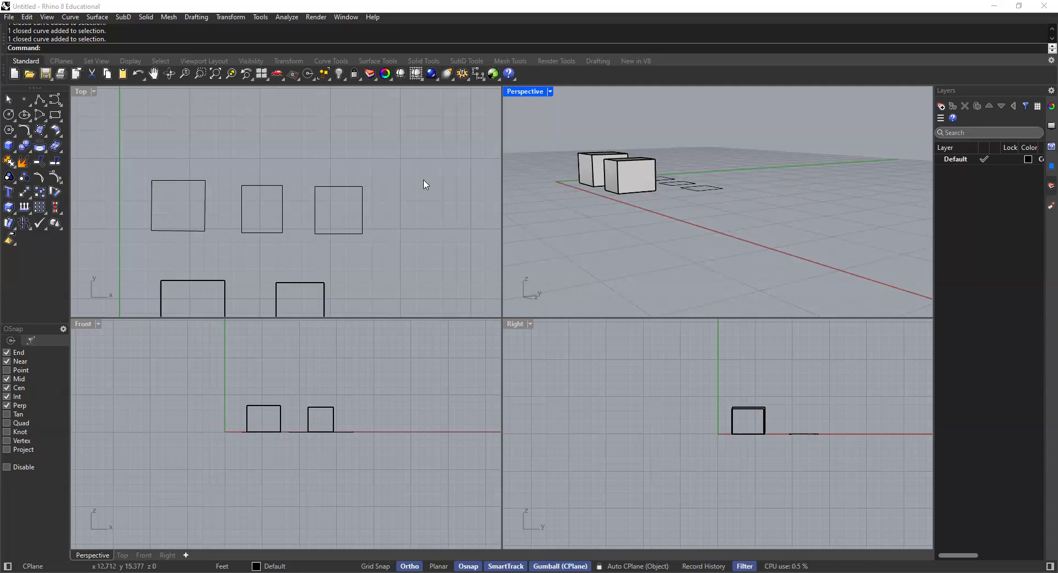
Step: Draw a rectangle by two corners in the Front viewport, above the ground line beside the smaller box
right_drag(217, 382, 190, 358)
click(60, 112)
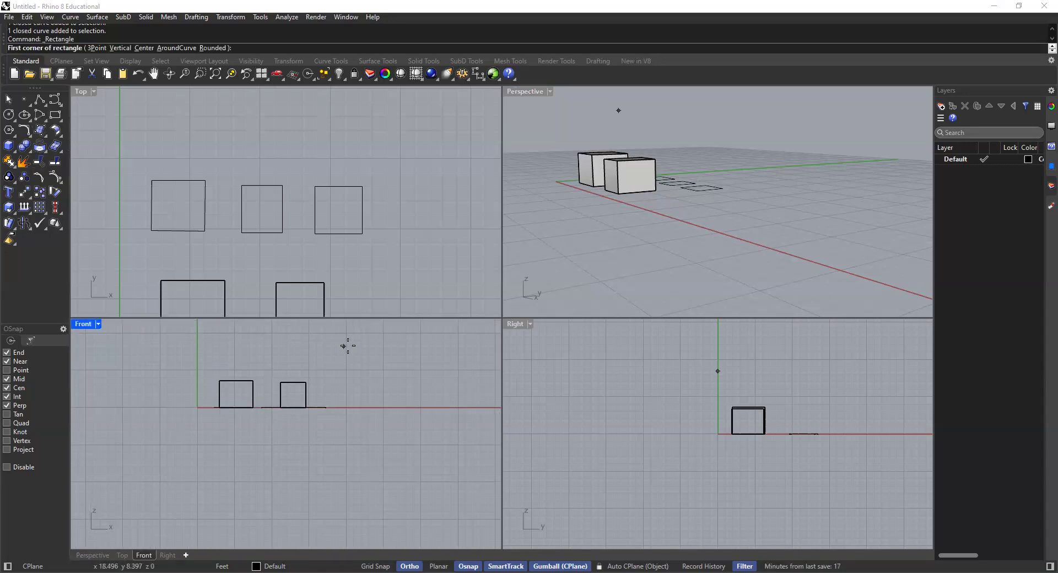
scroll(347, 348, up, 2)
click(323, 403)
click(414, 345)
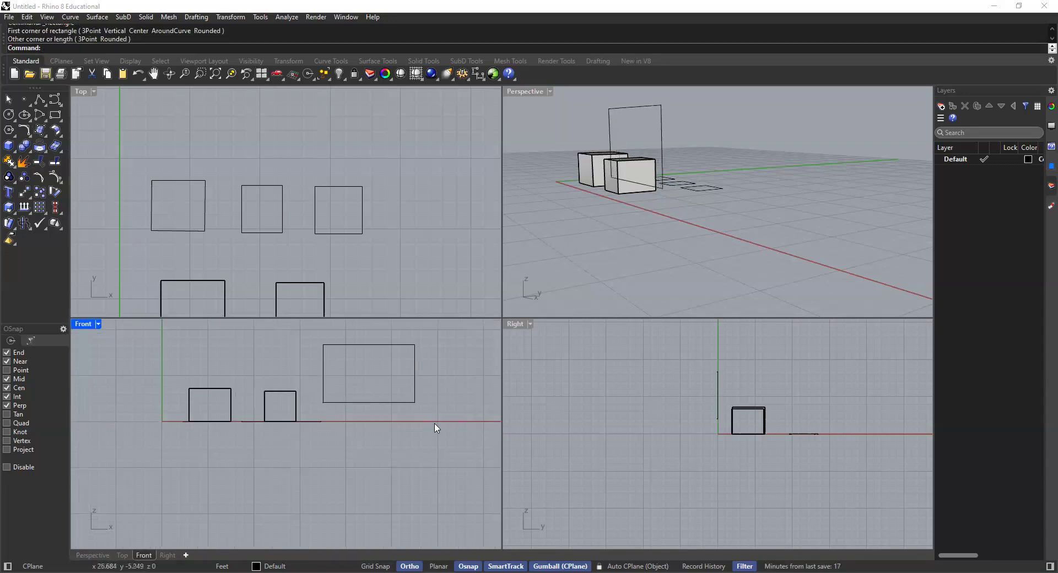
Step: Check the upright rectangle from several angles in the Perspective viewport and delete it
mouse_move(683, 185)
right_down()
mouse_move(709, 187)
mouse_move(689, 179)
mouse_move(694, 187)
right_up()
right_drag(577, 175, 579, 222)
click(371, 262)
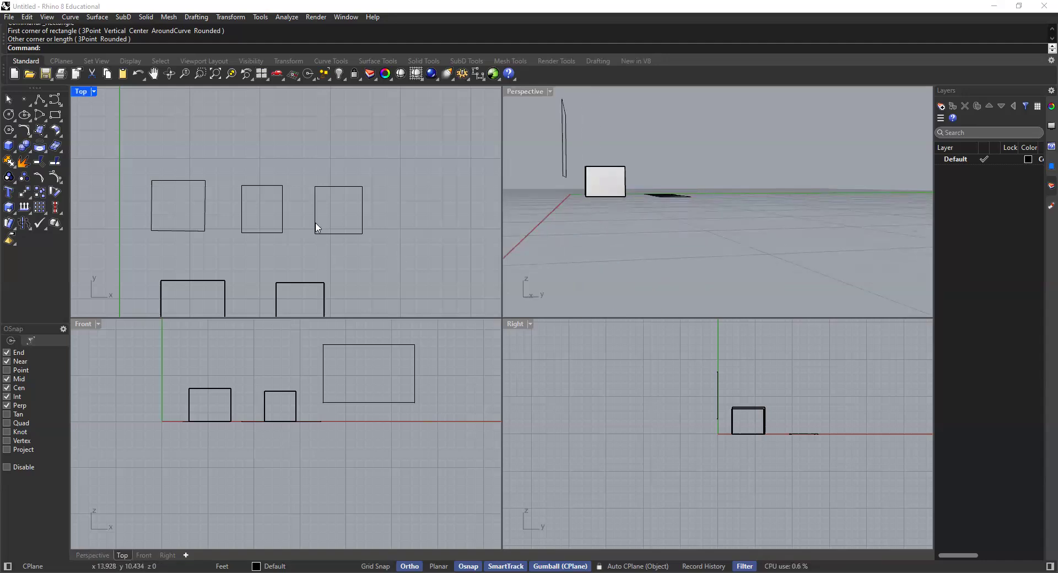
right_drag(389, 156, 333, 141)
right_drag(518, 173, 561, 207)
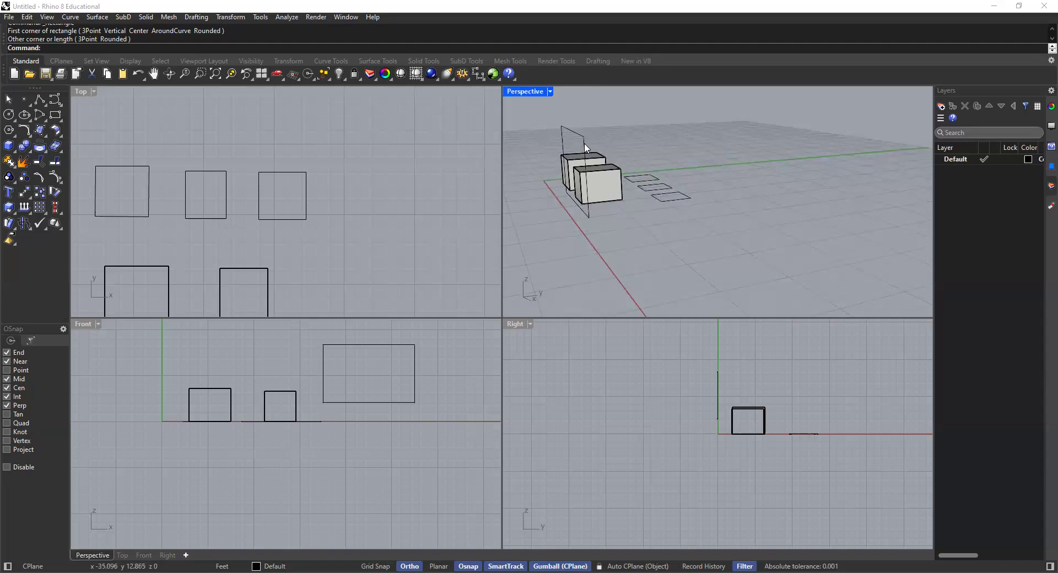
right_drag(585, 145, 567, 149)
click(535, 135)
key(Delete)
Step: Raise the middle rectangular polyline vertically off the ground plane with the gumball in the Perspective viewport
right_drag(628, 187, 633, 205)
click(633, 201)
drag(633, 182, 640, 161)
right_drag(640, 162, 620, 208)
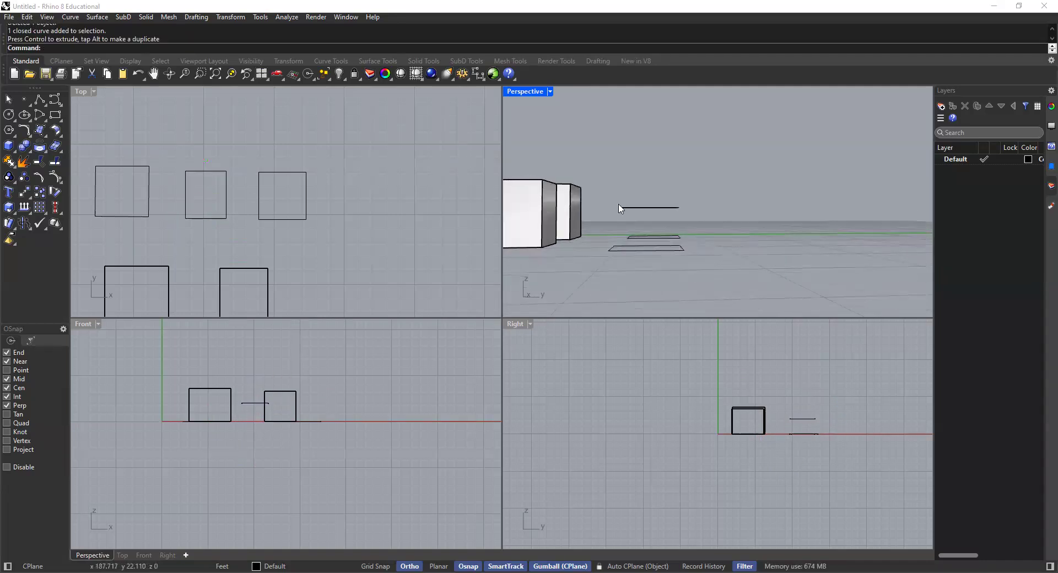
click(276, 171)
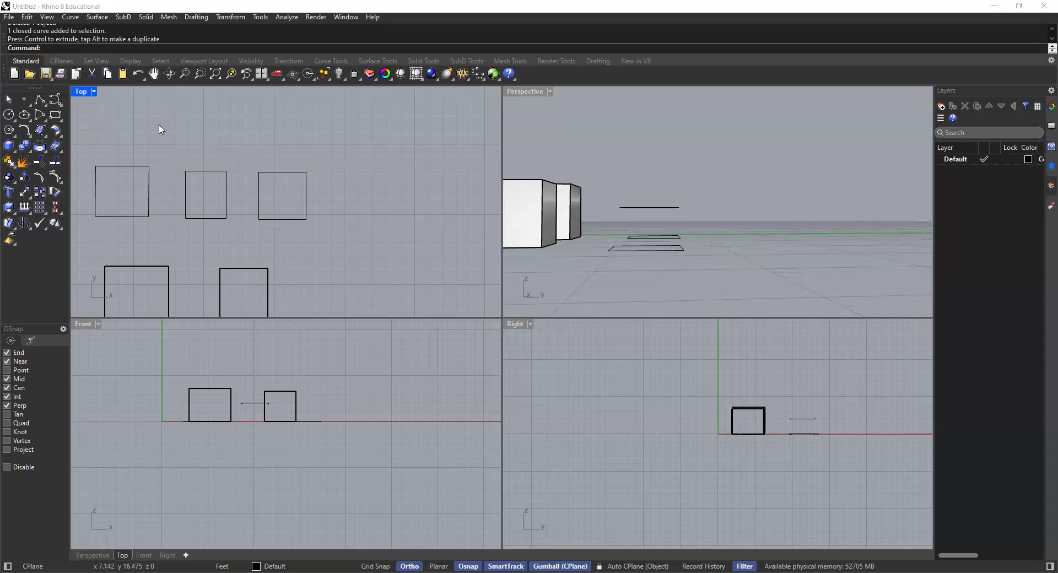
right_drag(658, 208, 610, 178)
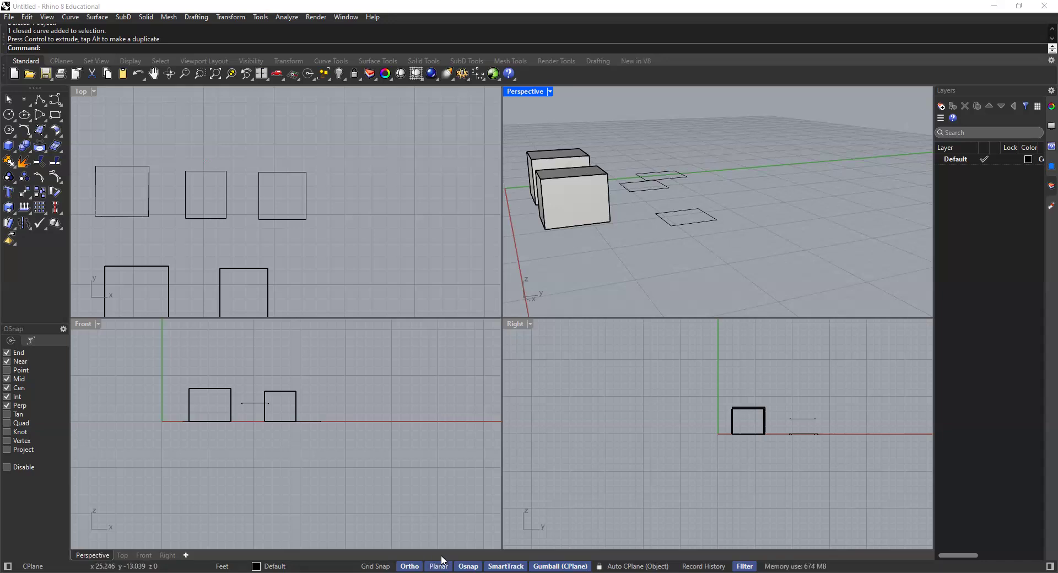
right_drag(583, 171, 622, 241)
scroll(298, 234, down, 4)
right_drag(318, 205, 342, 168)
scroll(276, 245, up, 8)
scroll(333, 171, up, 3)
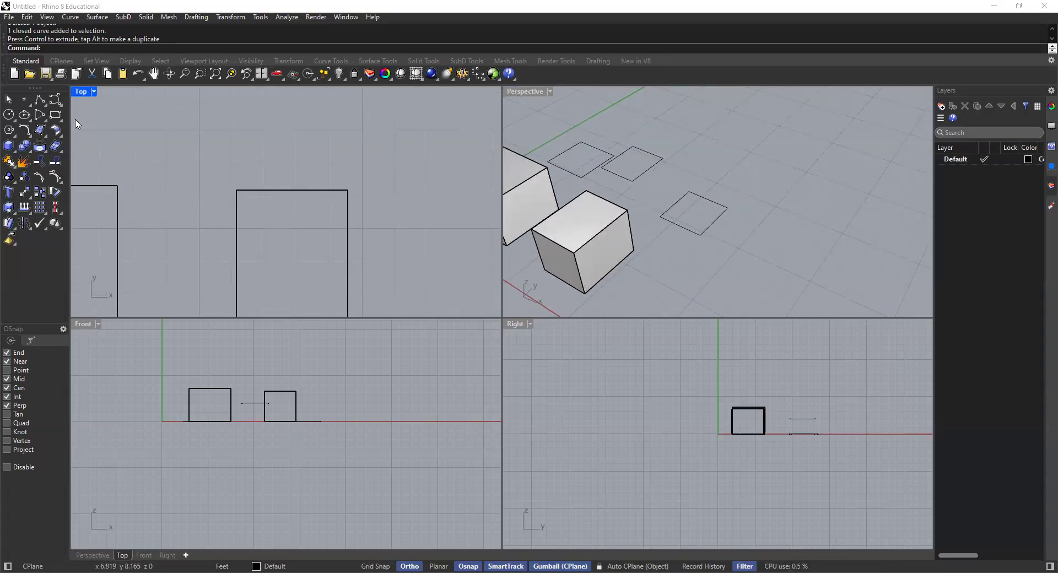
click(52, 101)
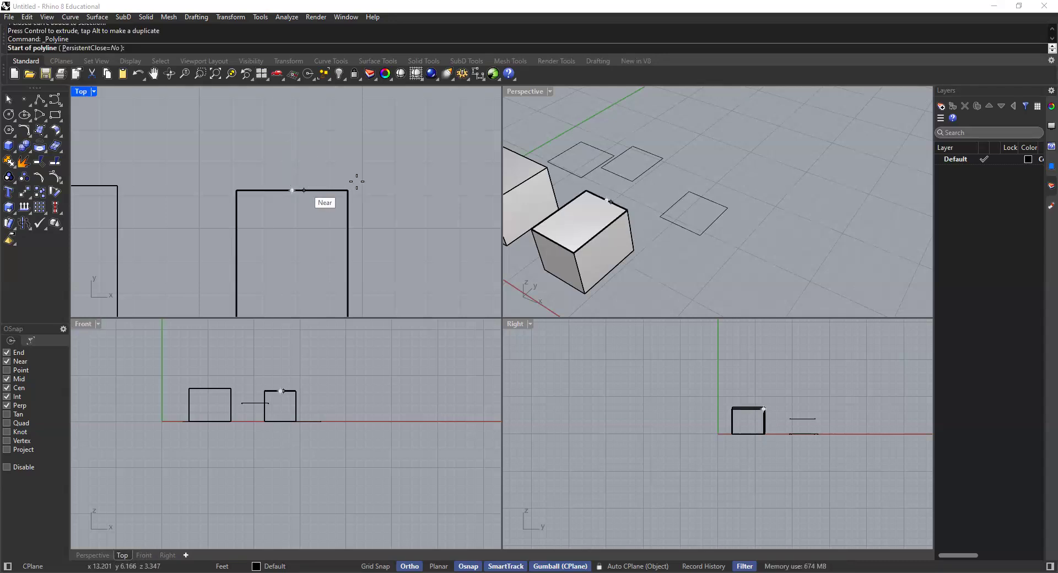
click(315, 190)
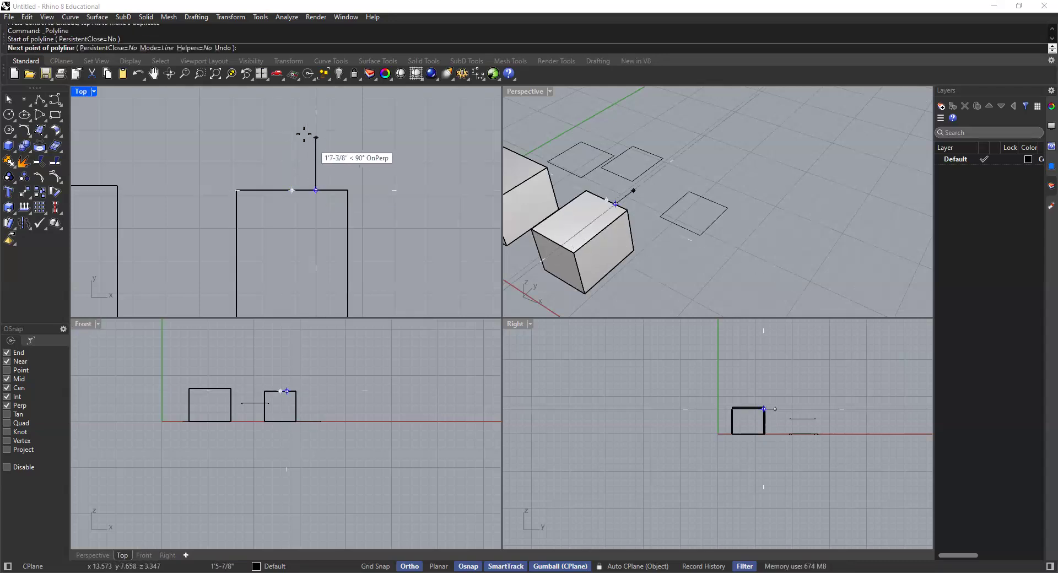
click(292, 133)
click(396, 132)
click(396, 214)
click(396, 272)
right_drag(383, 214, 456, 91)
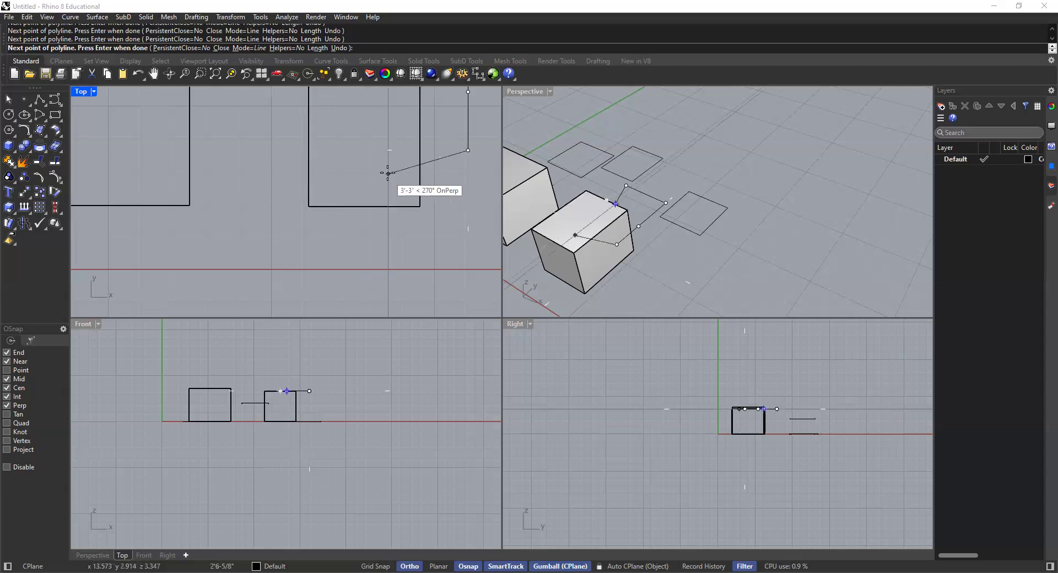
key(Escape)
Step: Draw a closed five-sided polyline in the Top viewport, overlapping the larger box and reaching into the gap between the boxes
scroll(418, 170, down, 5)
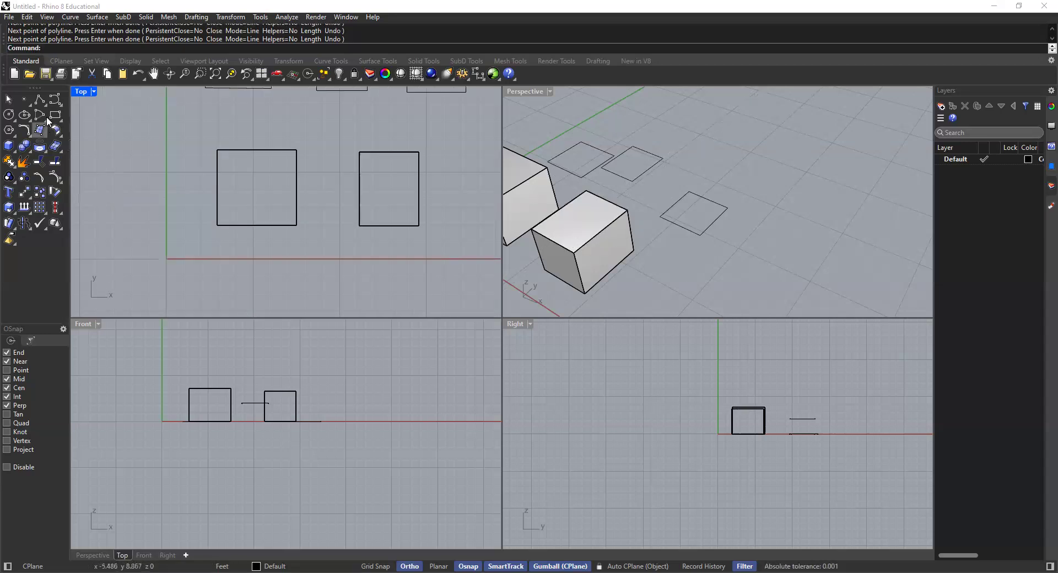
click(42, 102)
right_drag(326, 163, 316, 201)
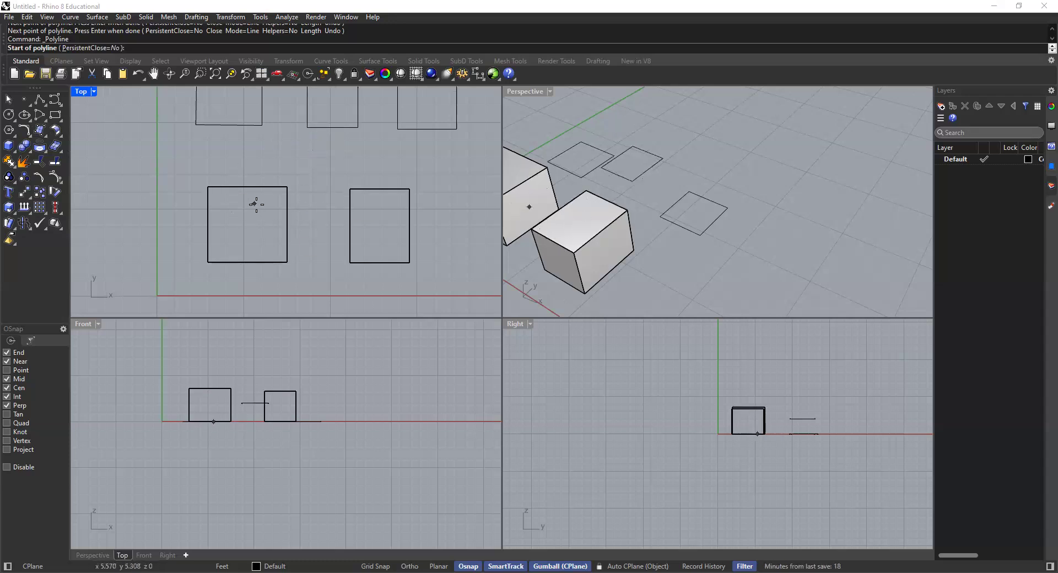
scroll(270, 176, up, 3)
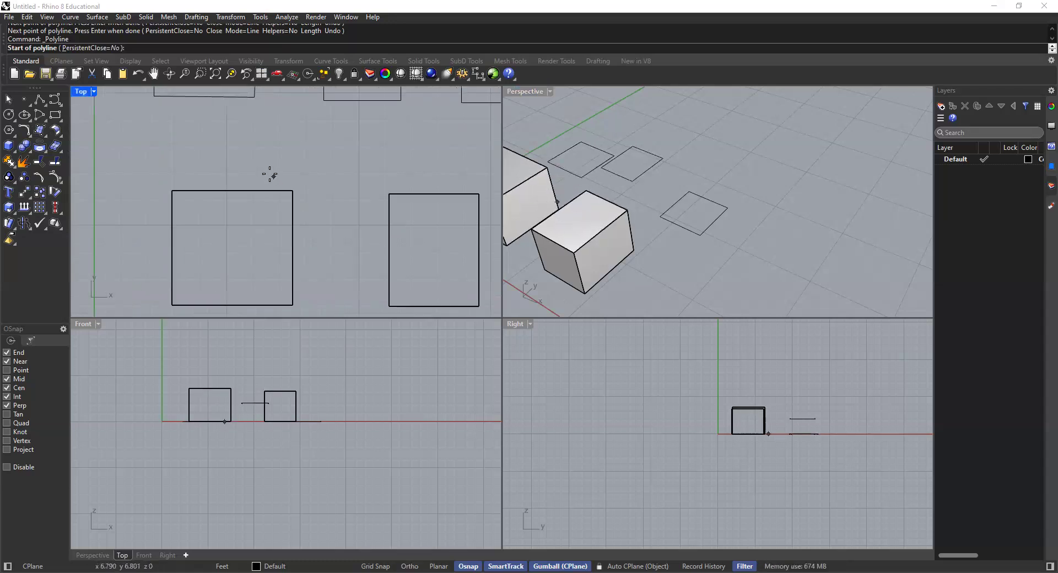
click(267, 172)
click(361, 172)
click(361, 236)
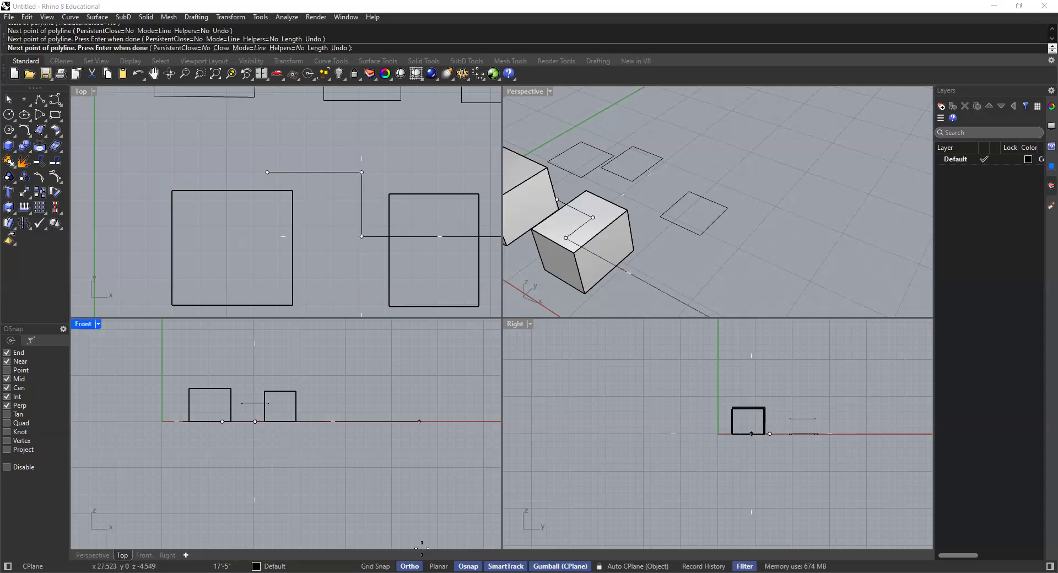
click(326, 272)
click(240, 254)
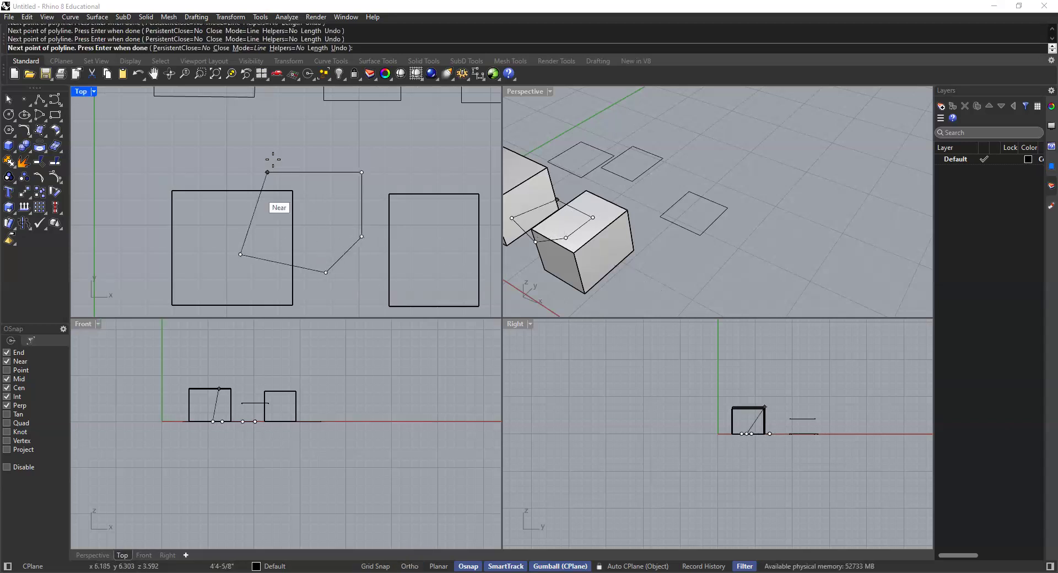
click(267, 172)
Step: Inspect the five-sided polyline's height relative to the boxes in the Perspective and Front viewports
right_drag(599, 195, 618, 228)
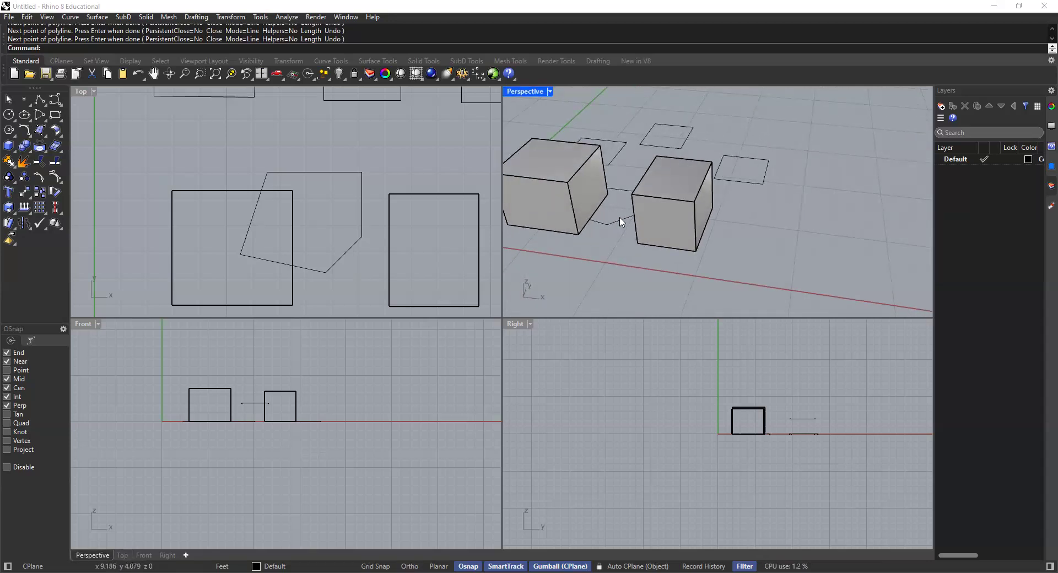
click(622, 221)
click(279, 406)
scroll(269, 406, up, 4)
scroll(244, 403, up, 3)
right_drag(465, 413, 441, 420)
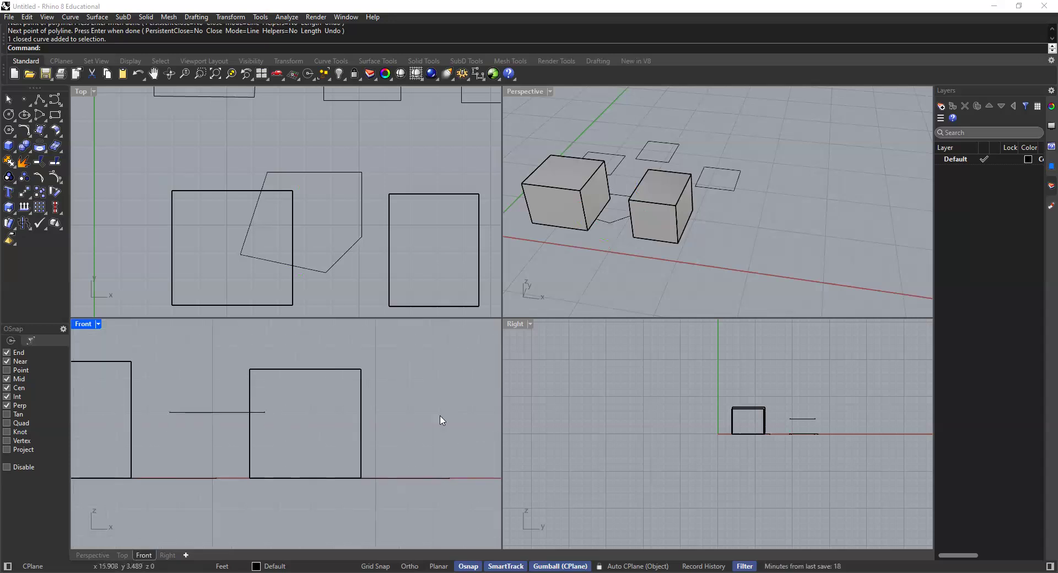
Step: Turn on Planar and start a polyline at the midpoint of the smaller box's front-right vertical edge in the Perspective viewport
click(438, 566)
click(36, 101)
scroll(633, 221, down, 5)
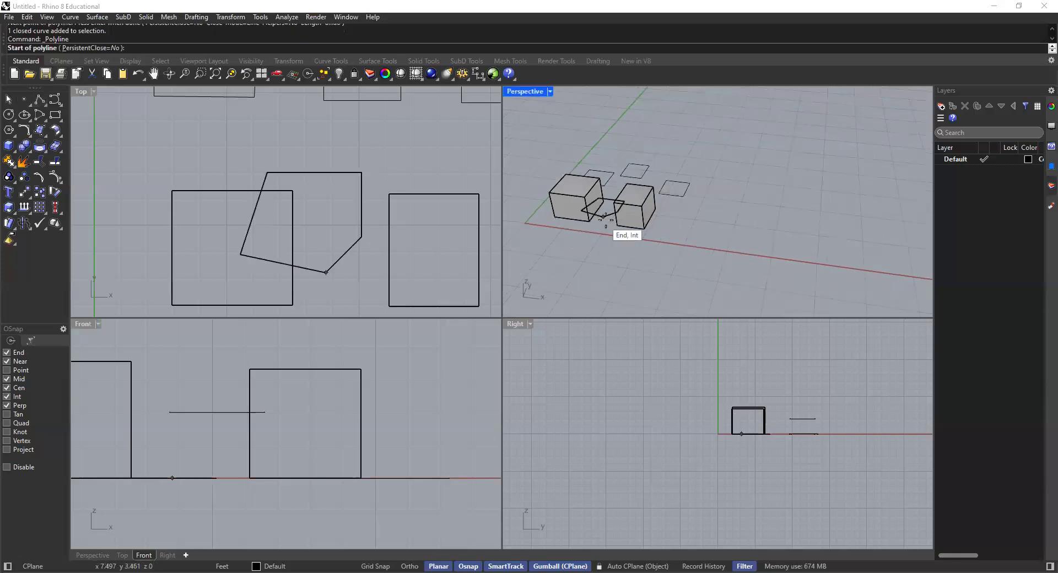
scroll(590, 213, up, 2)
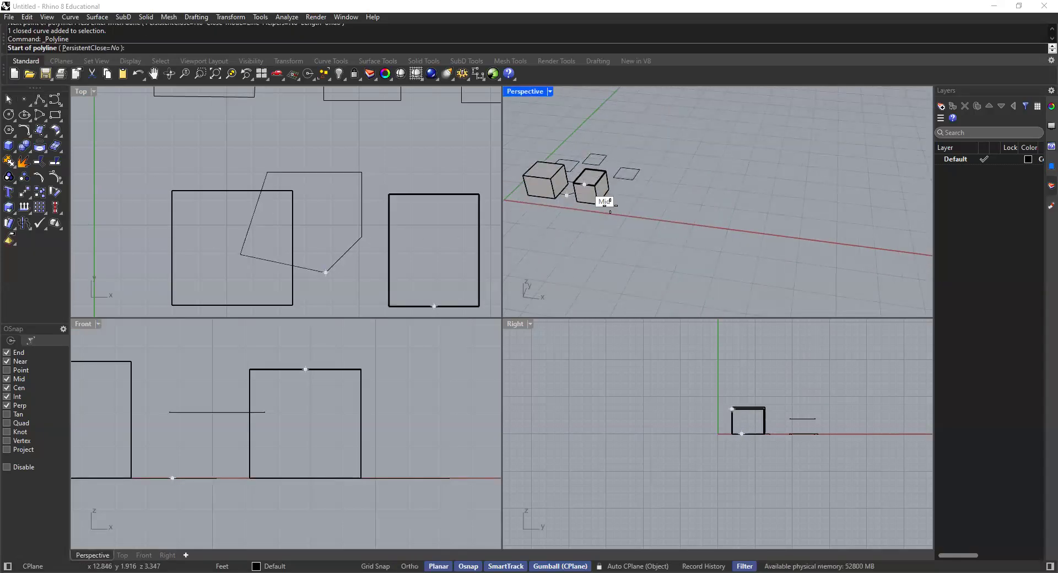
scroll(616, 186, up, 3)
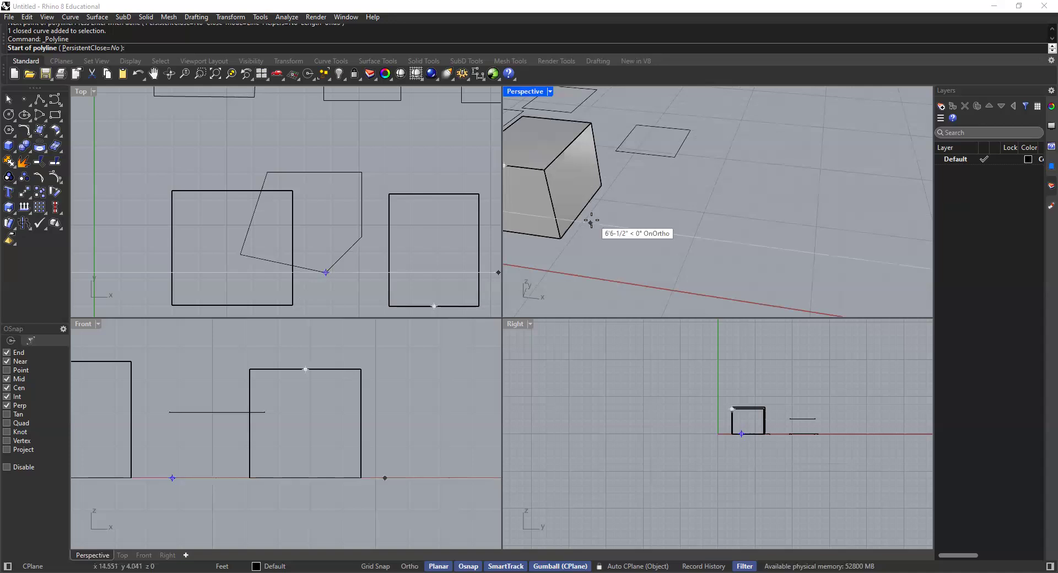
click(553, 205)
scroll(584, 242, down, 2)
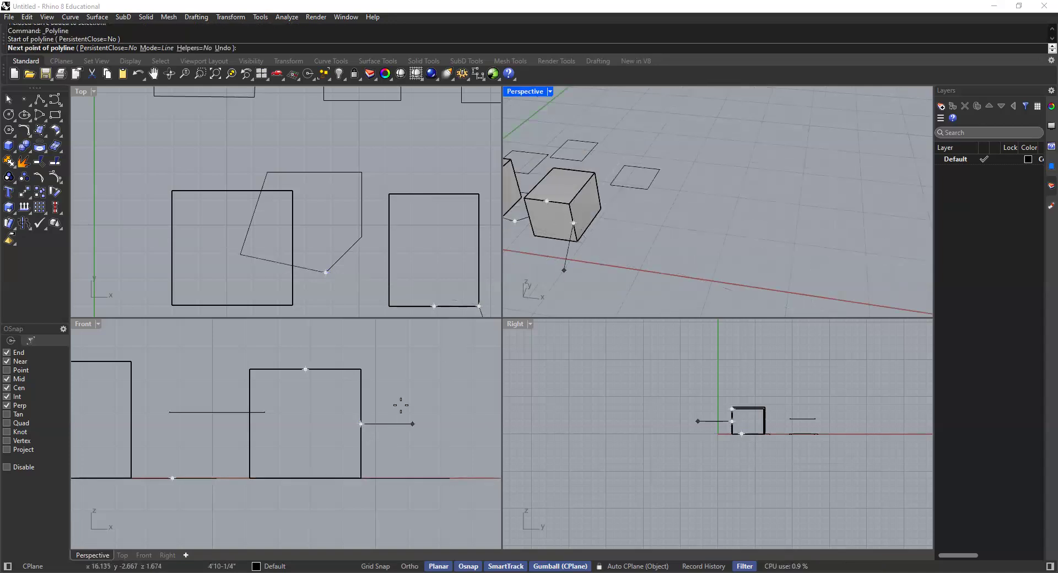
Step: Try to continue the polyline with four points in the Top viewport, looping around the smaller box's outer side to behind it
scroll(395, 379, down, 4)
scroll(358, 306, down, 4)
scroll(385, 253, down, 4)
scroll(413, 264, up, 5)
scroll(441, 260, down, 1)
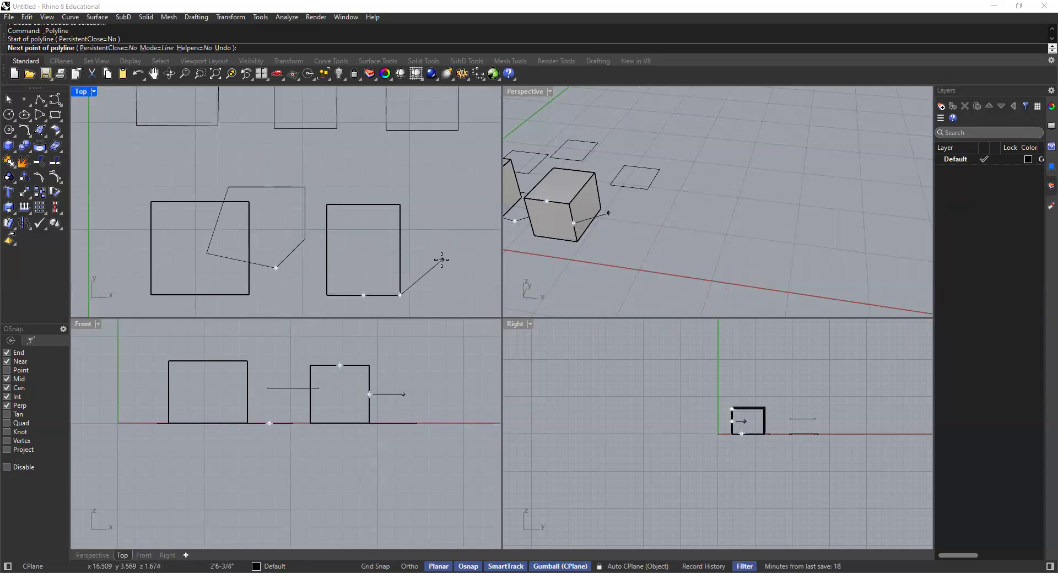
click(442, 267)
click(447, 215)
click(400, 170)
click(364, 179)
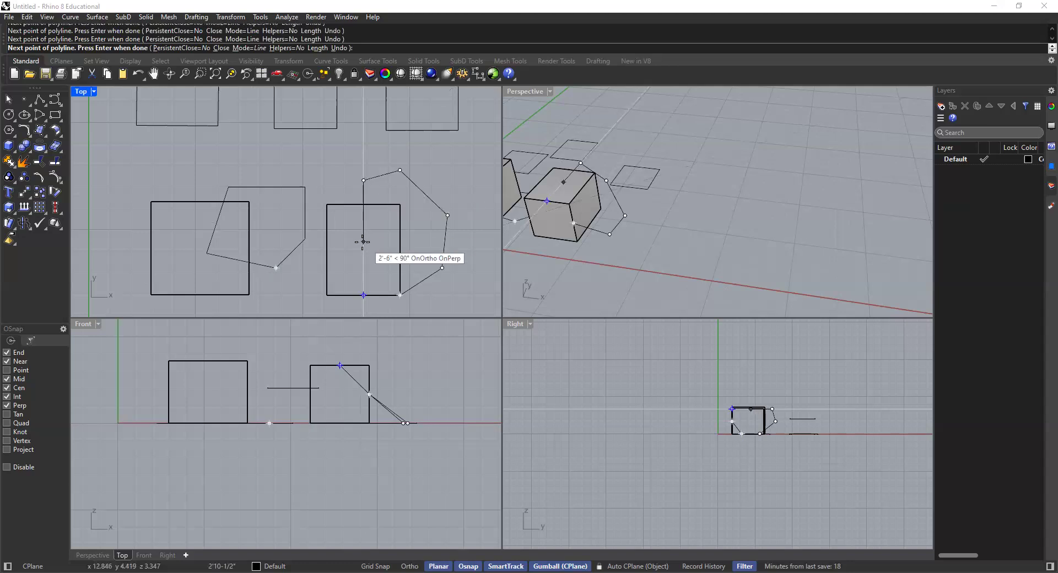
Step: Examine the heights of the unfinished polyline's points and nearby snap locations in the Perspective, Top and Front viewports
click(610, 175)
right_drag(558, 206, 518, 177)
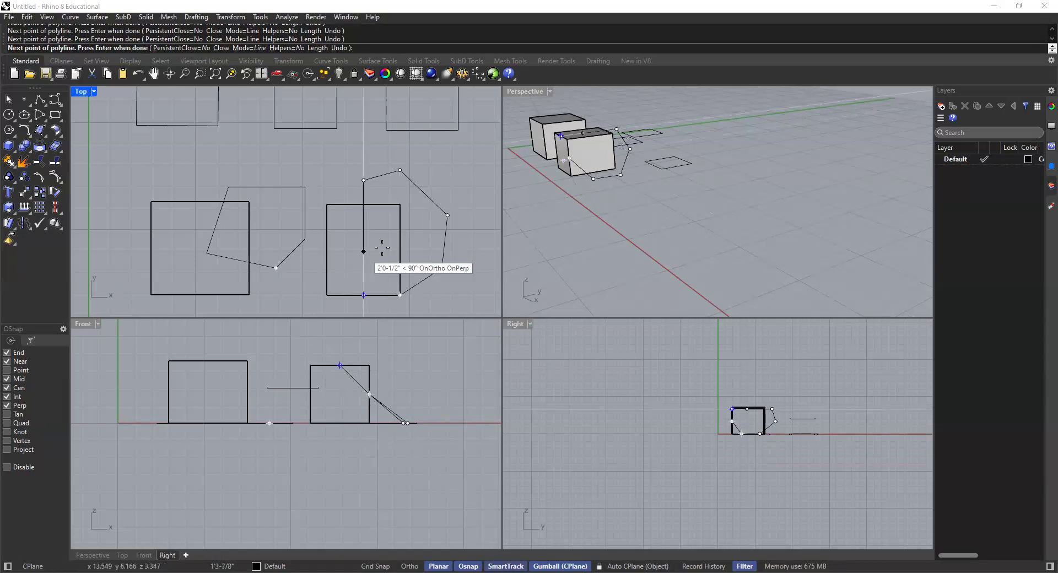
scroll(429, 299, up, 5)
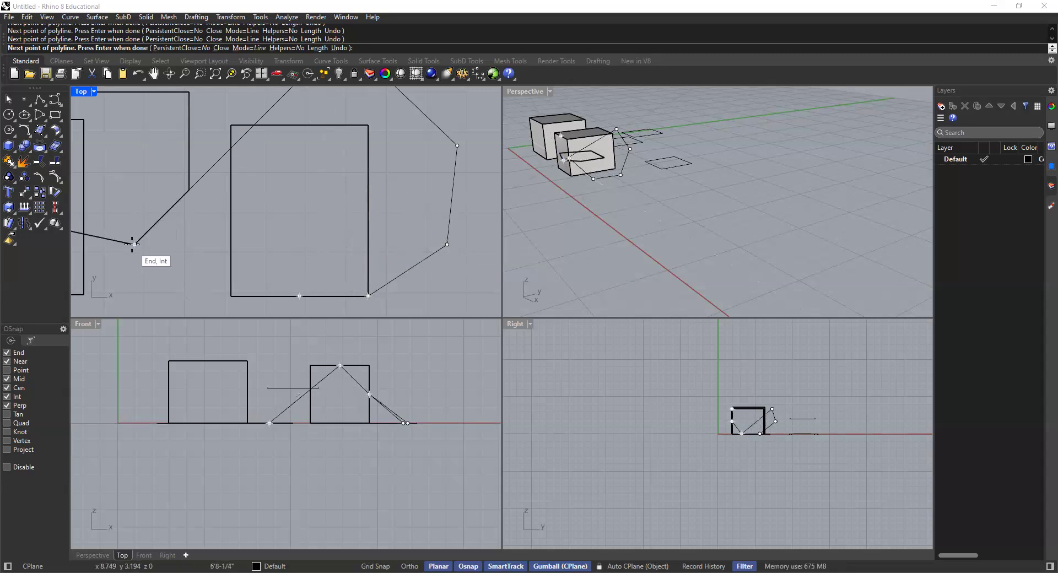
click(368, 298)
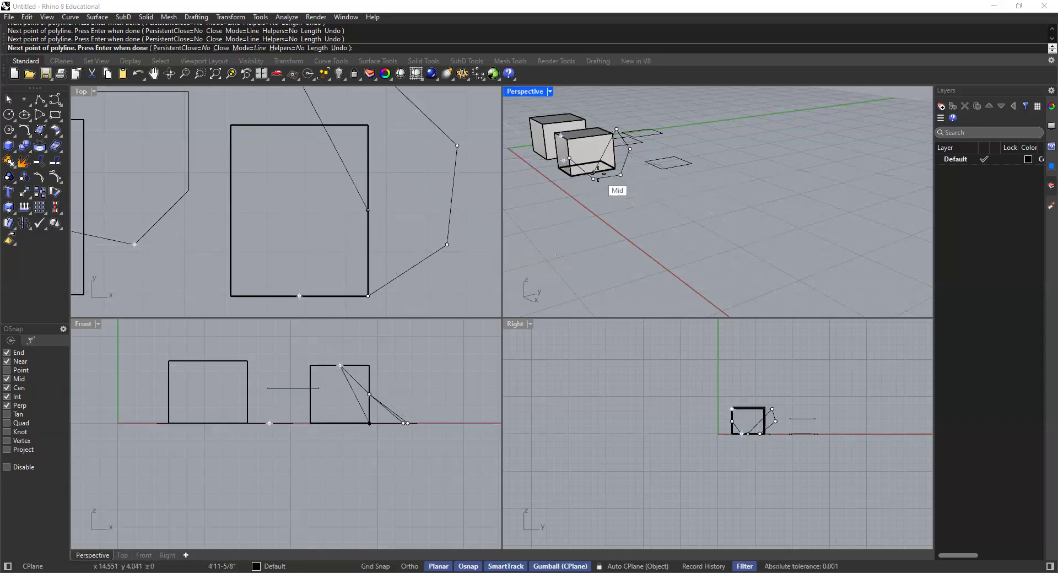
scroll(591, 197, up, 3)
scroll(591, 198, up, 2)
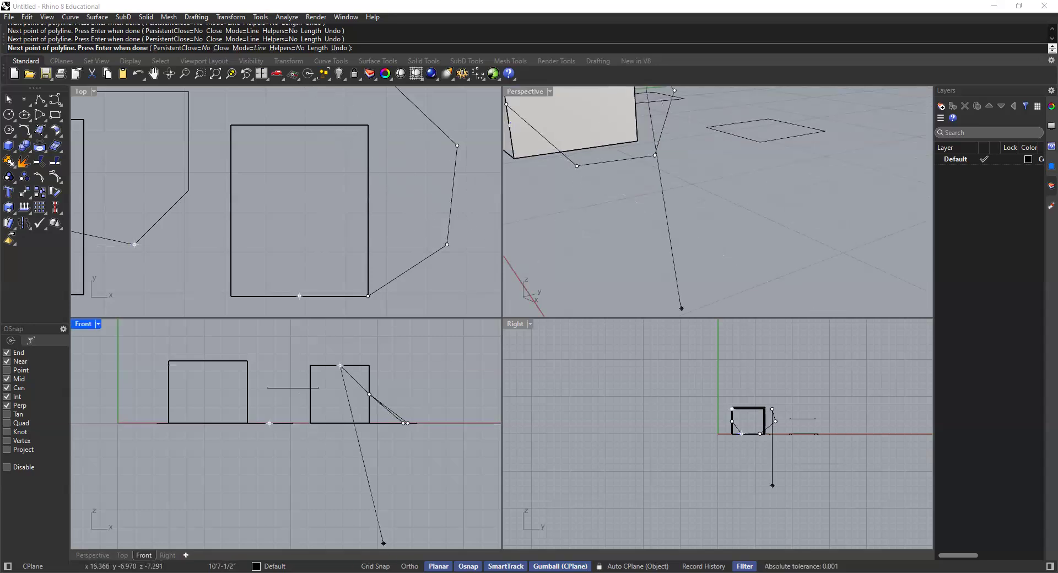
scroll(588, 199, down, 4)
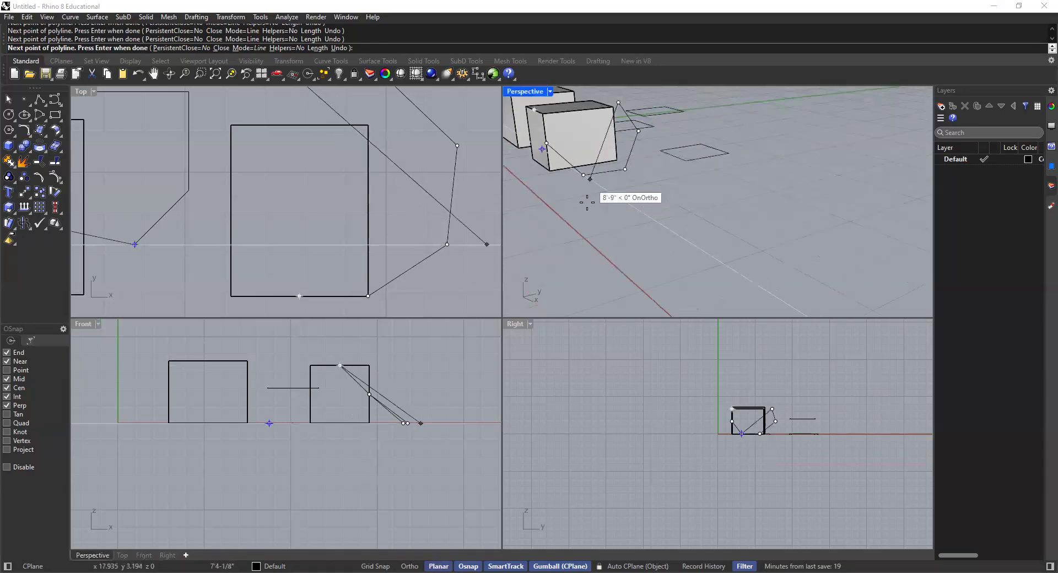
right_drag(586, 223, 556, 212)
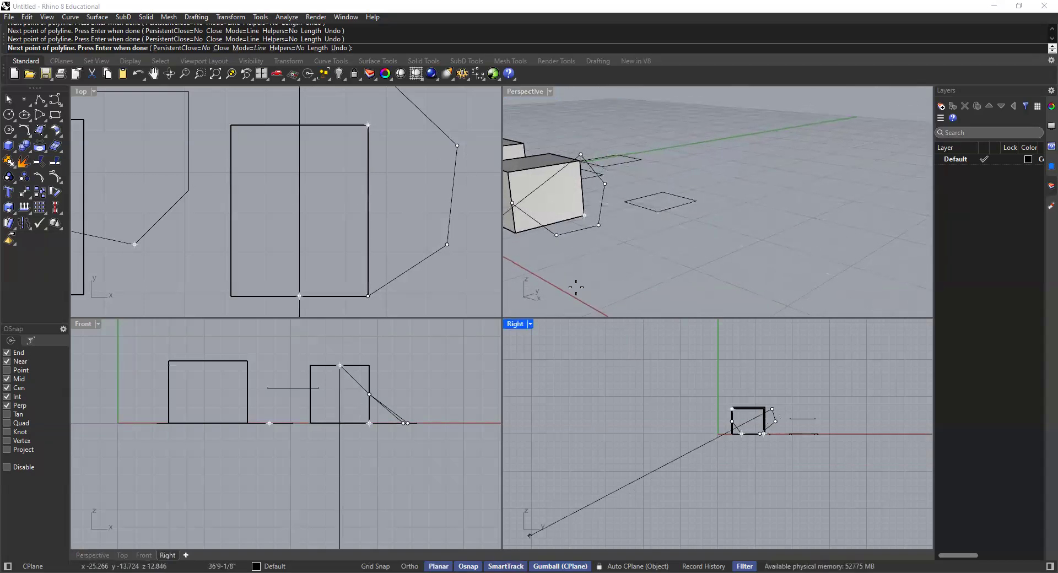
Step: Undo the polyline points placed after the start point and cancel the polyline
key(ctrl+z)
scroll(623, 259, down, 3)
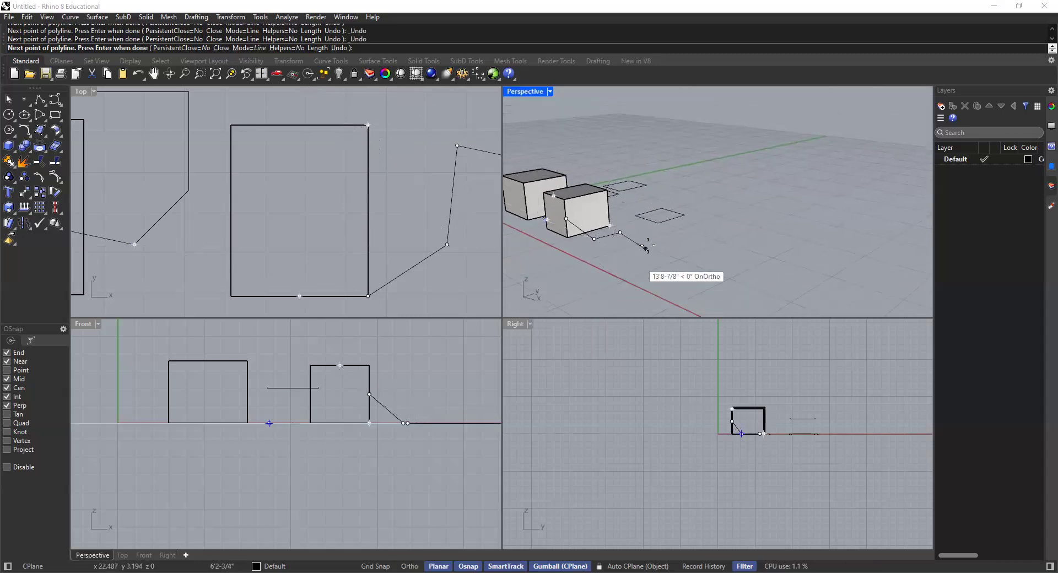
key(ctrl+z)
key(ctrl+z)
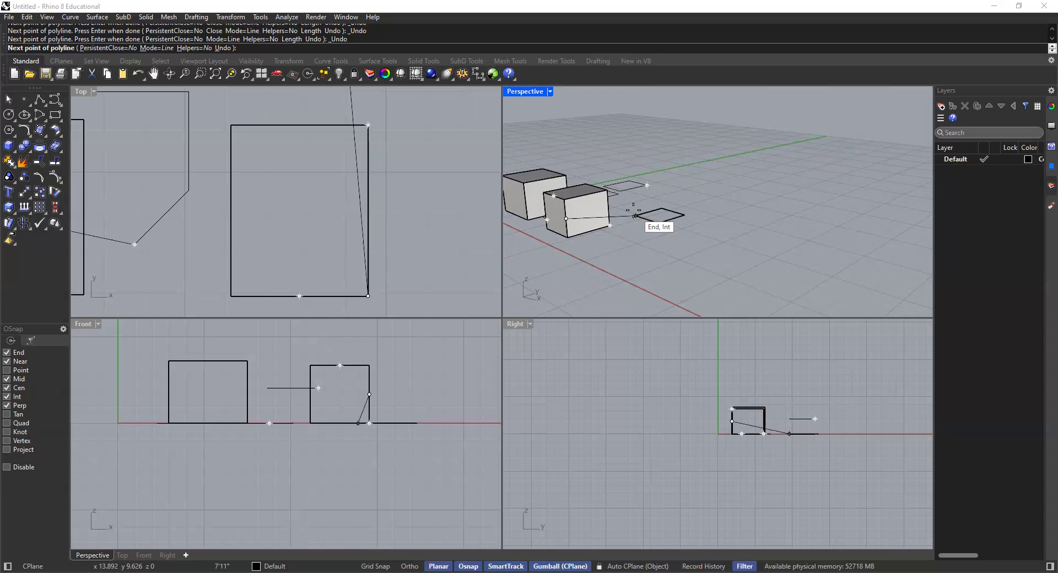
right_drag(620, 230, 648, 243)
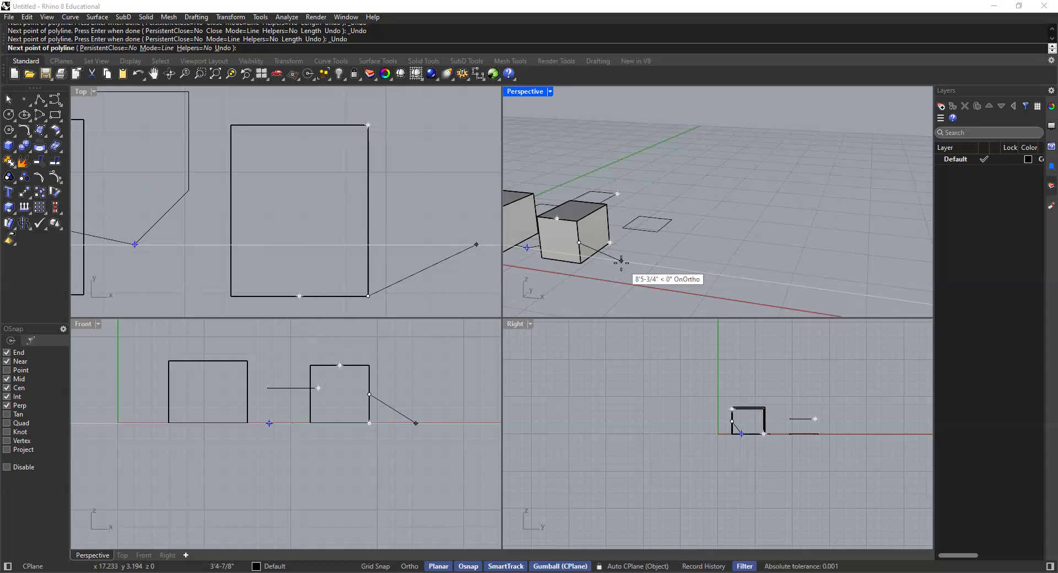
key(Escape)
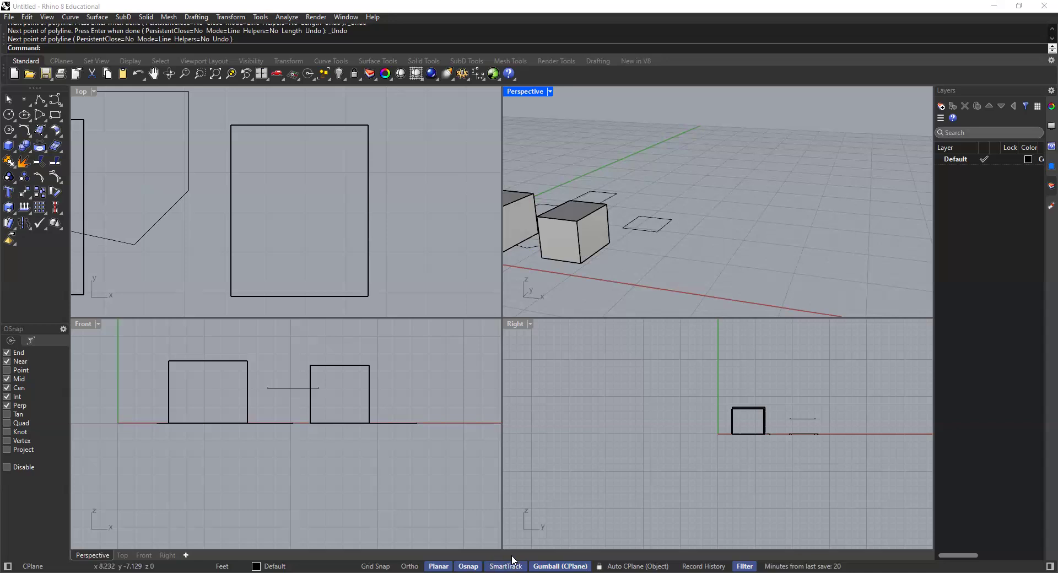
Step: Turn off SmartTrack and draw a closed six-sided planar polyline from the smaller box's front-right vertical edge midpoint, placing the other points in Top
click(38, 100)
scroll(584, 226, up, 5)
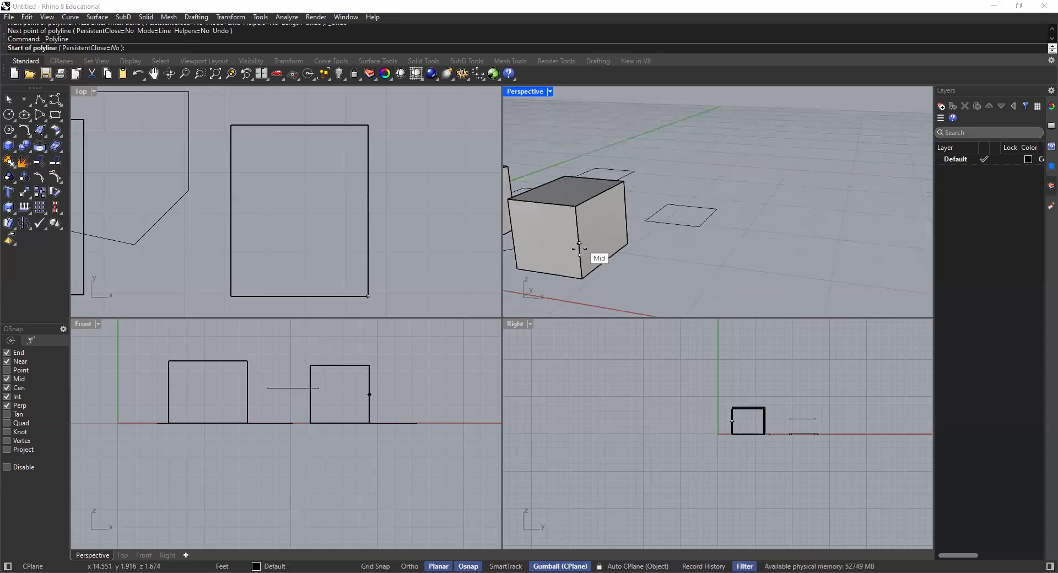
scroll(575, 224, down, 3)
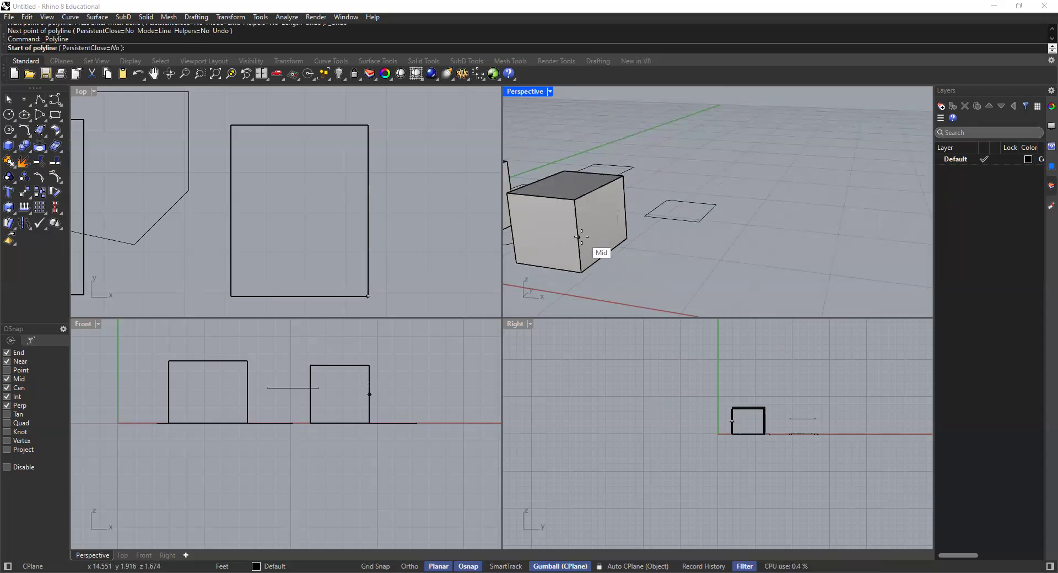
click(579, 237)
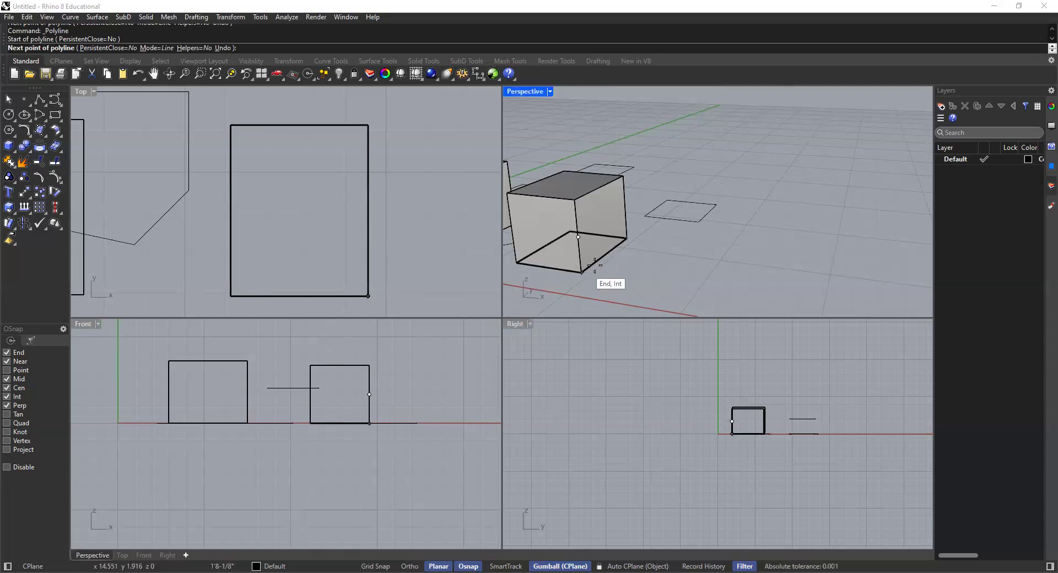
scroll(422, 280, down, 3)
click(426, 292)
click(438, 225)
click(420, 168)
click(362, 154)
click(336, 224)
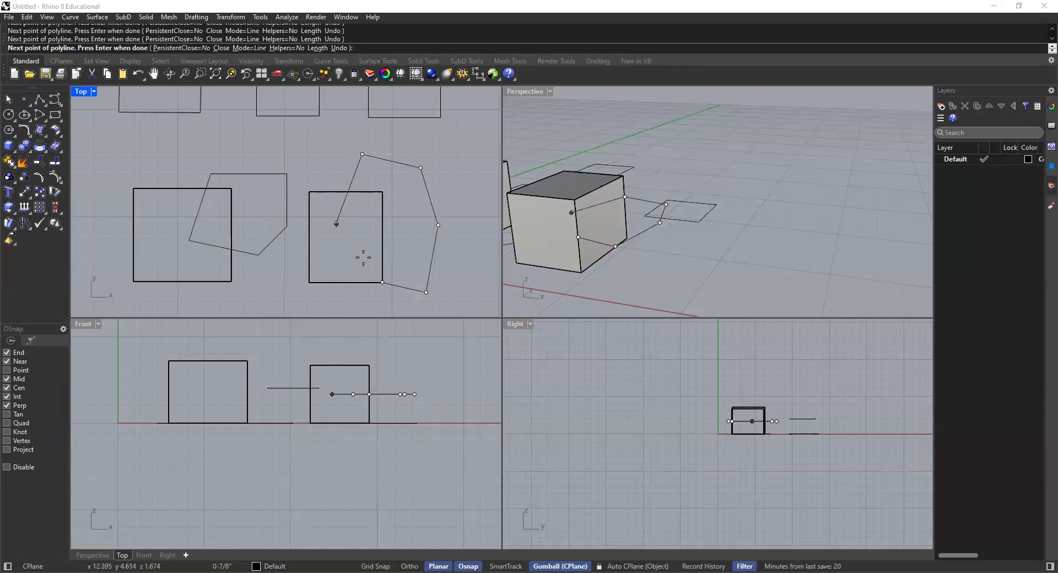
click(381, 286)
right_drag(619, 229, 566, 209)
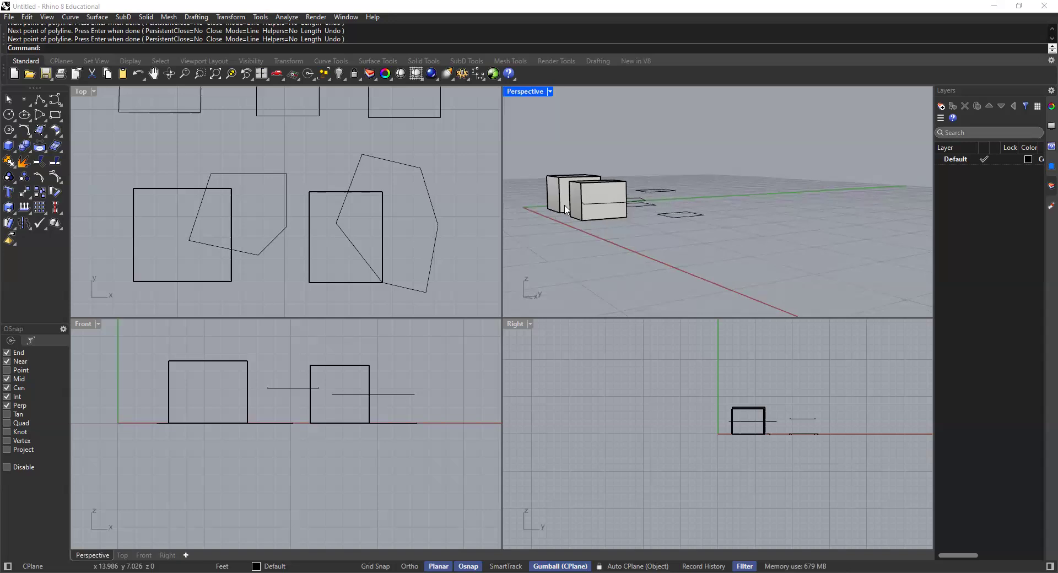
Step: Check the closed six-sided polyline against the smaller box in Perspective and delete it
scroll(566, 209, up, 3)
click(615, 205)
click(638, 284)
scroll(335, 223, down, 6)
right_drag(209, 244, 184, 234)
click(336, 181)
key(Delete)
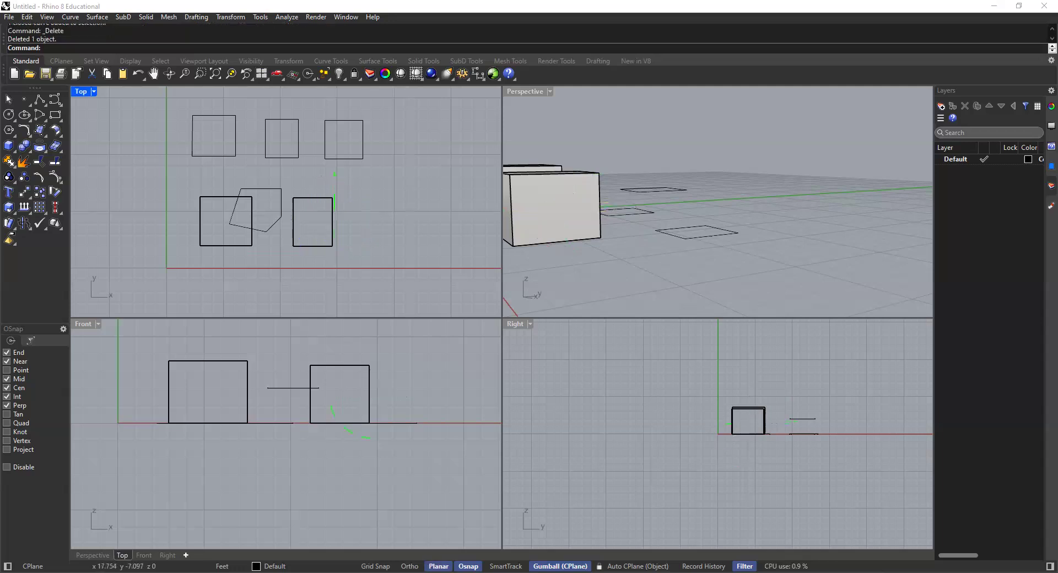
Step: Turn off Planar and draw an open polyline from the smaller box's front-right vertical edge midpoint, through points around the box in Top, to its corner
click(440, 566)
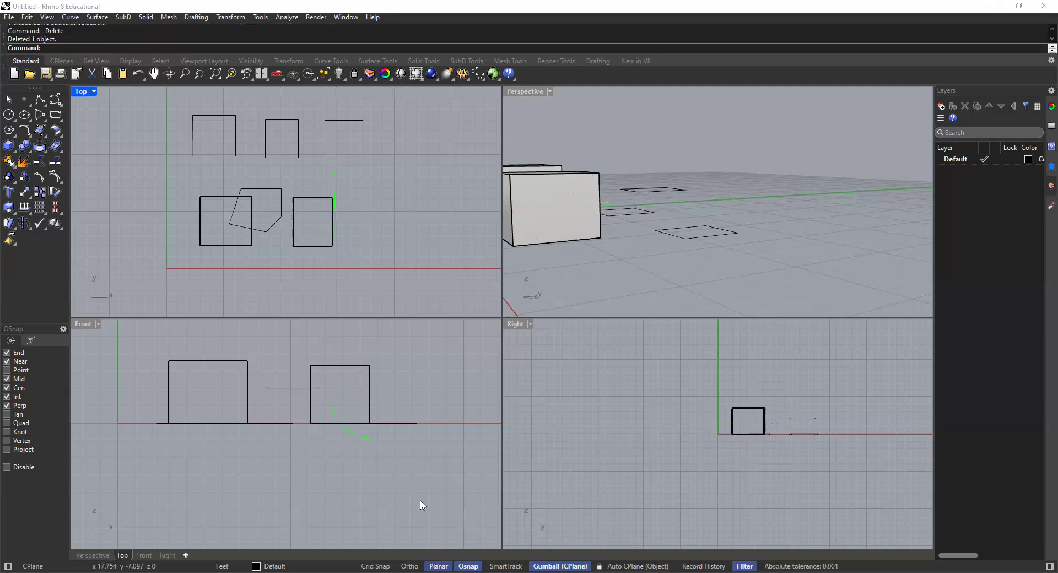
click(37, 101)
shift+right_drag(532, 234, 562, 239)
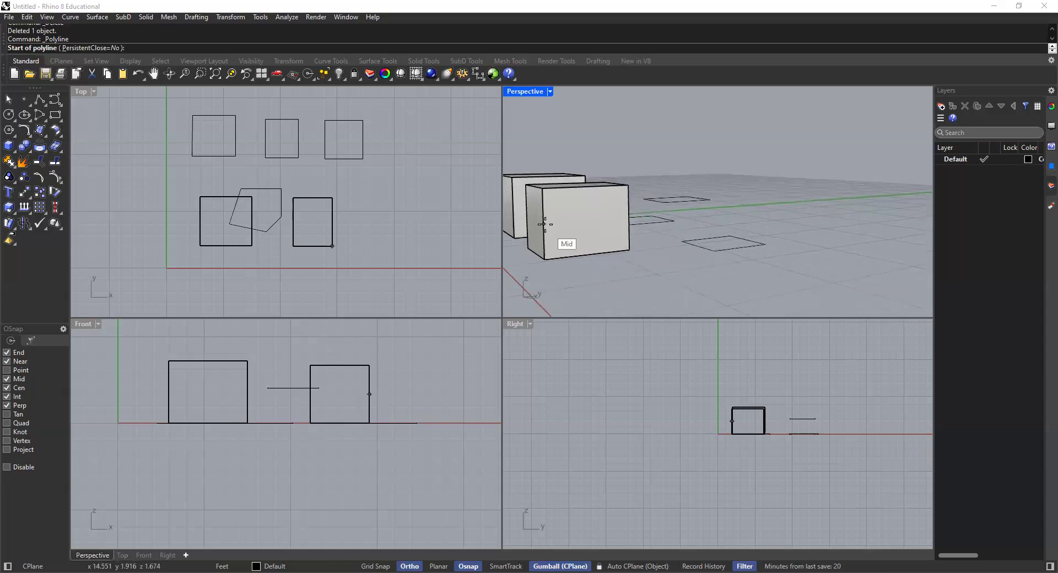
click(543, 224)
click(331, 277)
click(411, 240)
click(385, 208)
click(362, 186)
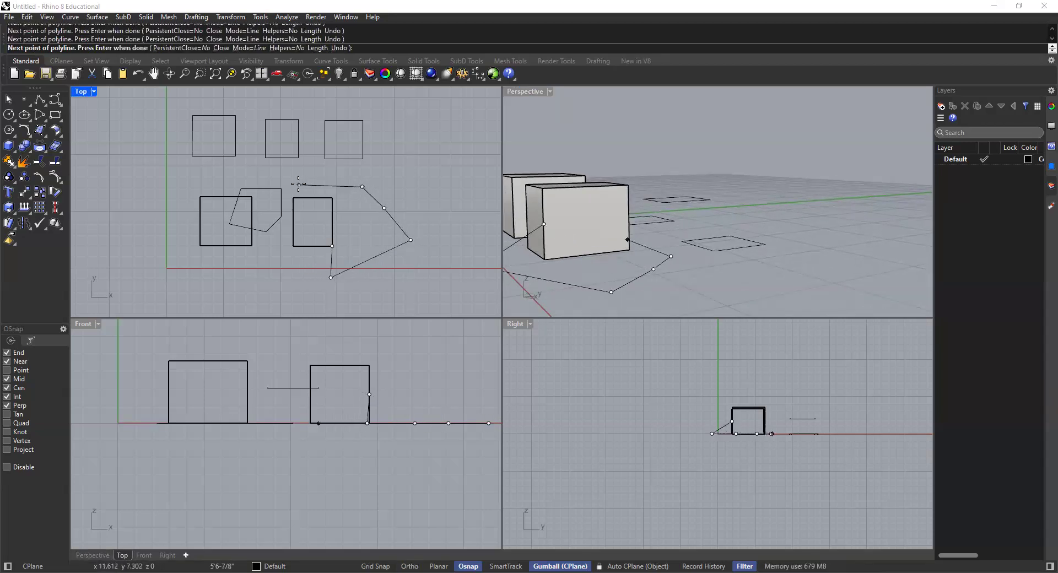
click(308, 181)
click(311, 227)
click(332, 246)
key(Return)
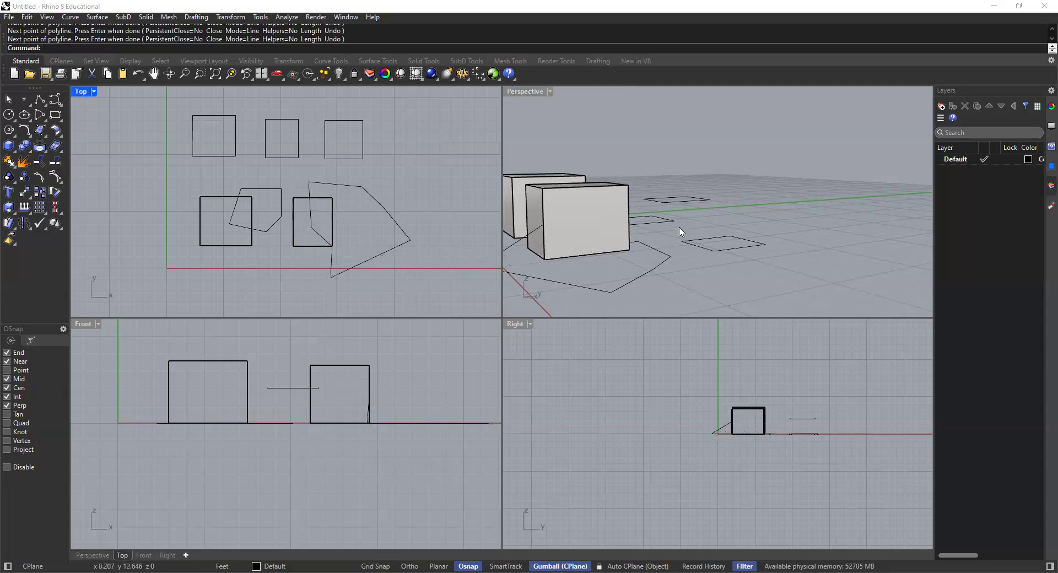
Step: Inspect the open polyline from a low angle in the Perspective viewport and delete it
scroll(680, 228, down, 4)
click(656, 259)
right_drag(656, 260, 589, 255)
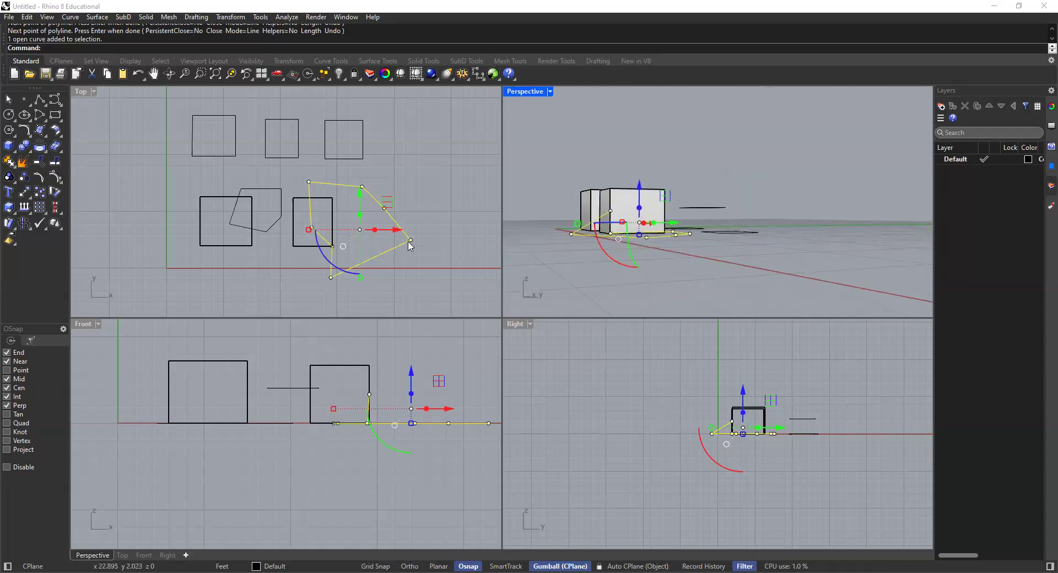
click(460, 226)
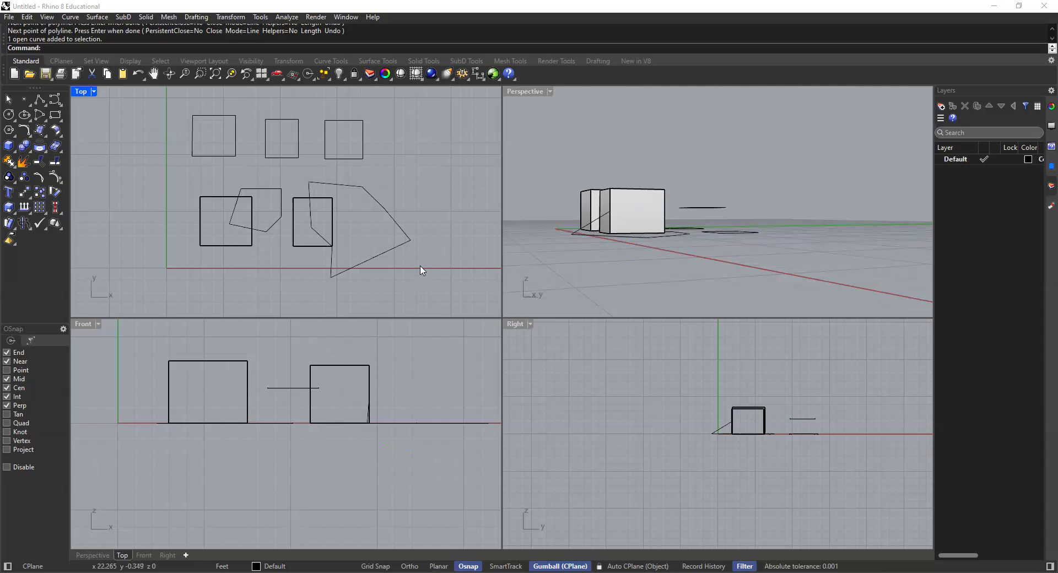
right_drag(393, 209, 395, 228)
click(389, 229)
key(Delete)
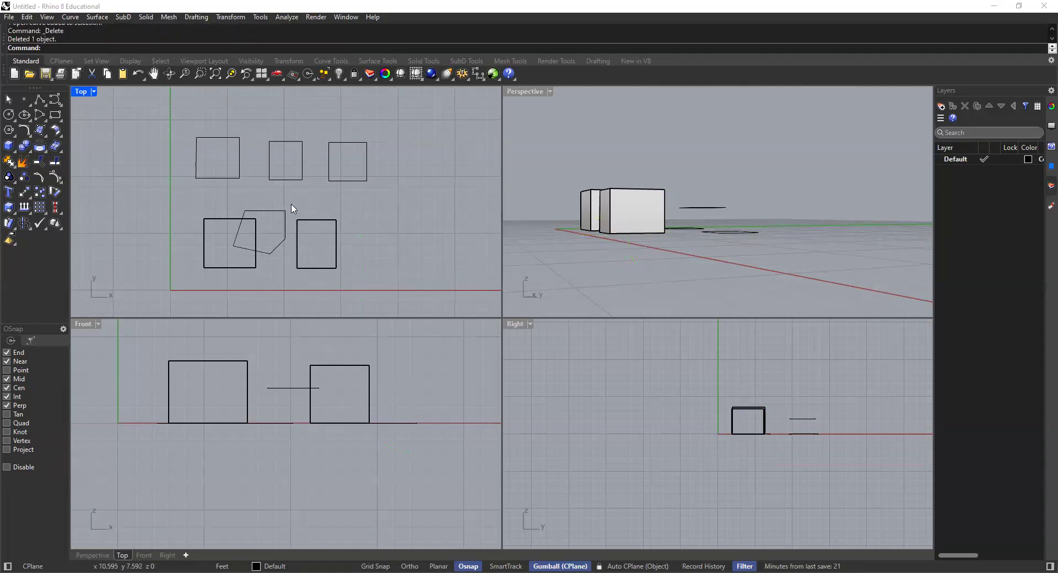
Step: Delete the five-sided polyline that overlaps the larger box in the Top viewport
click(286, 216)
click(441, 240)
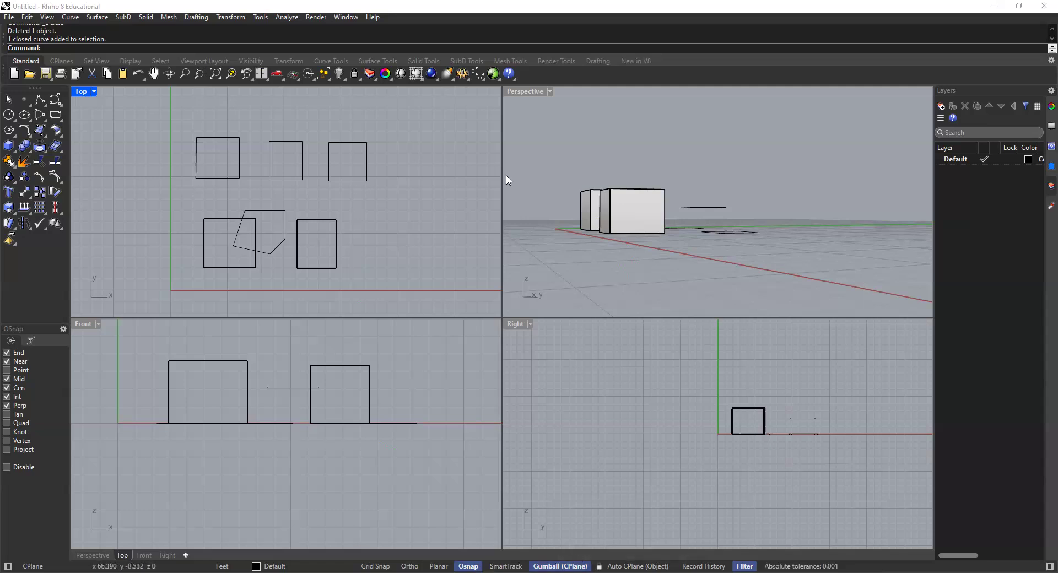
scroll(281, 212, up, 4)
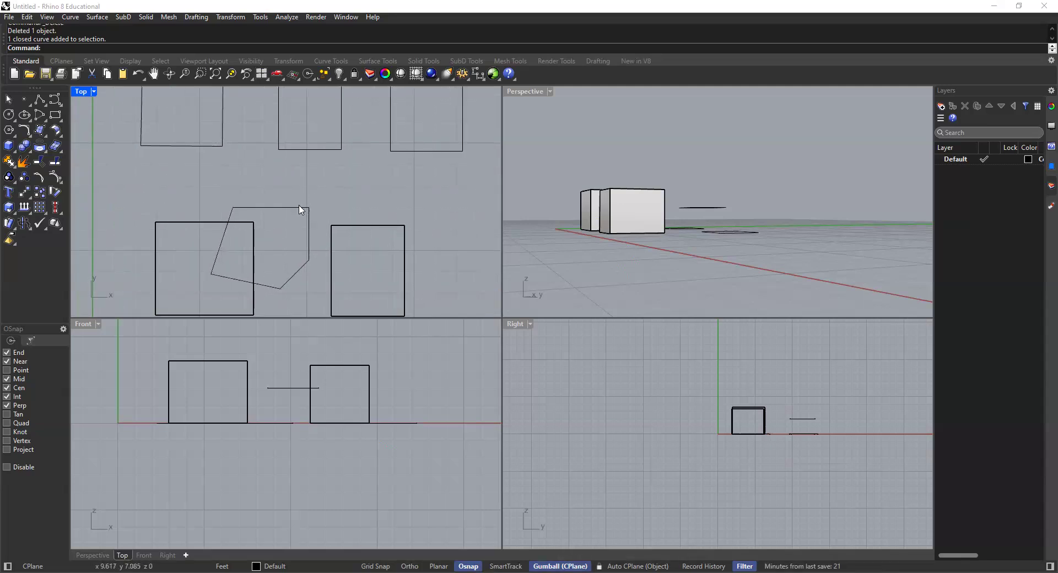
key(Delete)
Step: Turn off the Gumball and select the two boxes alternately in Perspective, ending with the smaller box selected
right_drag(640, 243, 607, 253)
click(607, 251)
right_drag(621, 287, 606, 239)
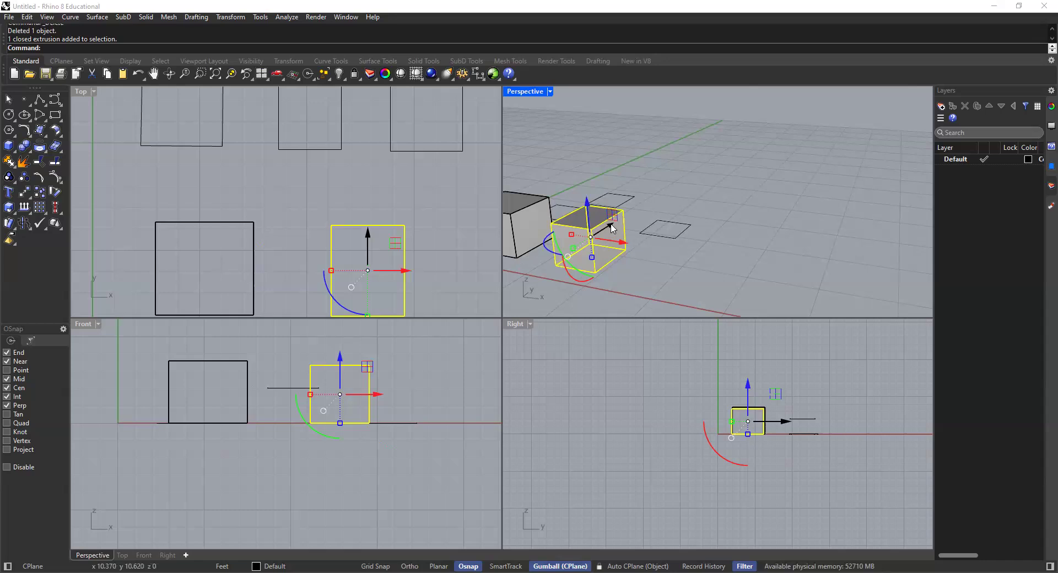
click(558, 563)
click(651, 295)
click(592, 228)
click(531, 215)
click(597, 237)
click(532, 221)
click(589, 236)
mouse_move(676, 261)
shift+right_down()
mouse_move(742, 258)
mouse_move(667, 278)
shift+right_up()
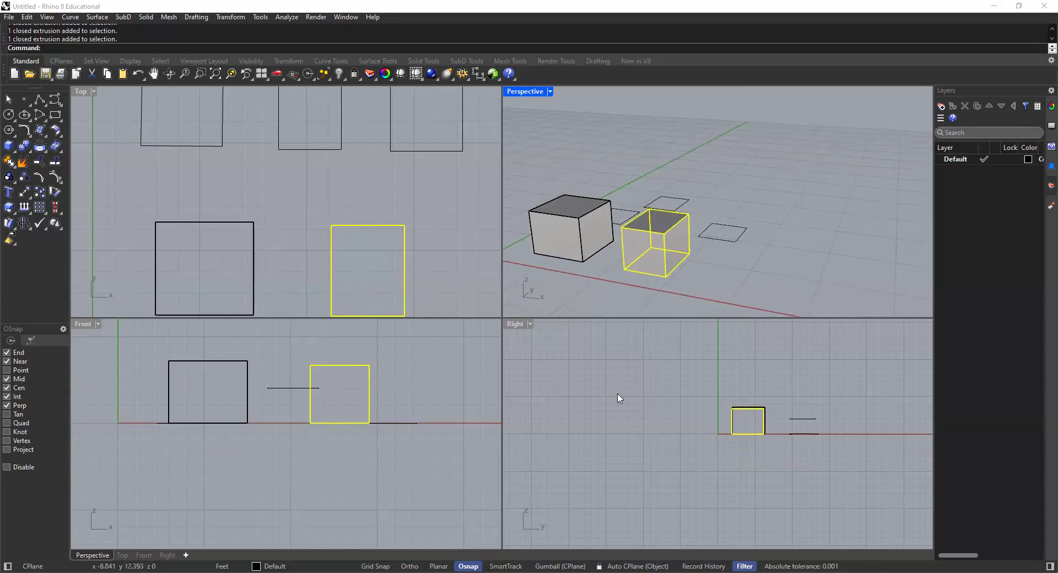
Step: Turn the Gumball back on for the selected smaller box and view its handles up close in Perspective
click(557, 565)
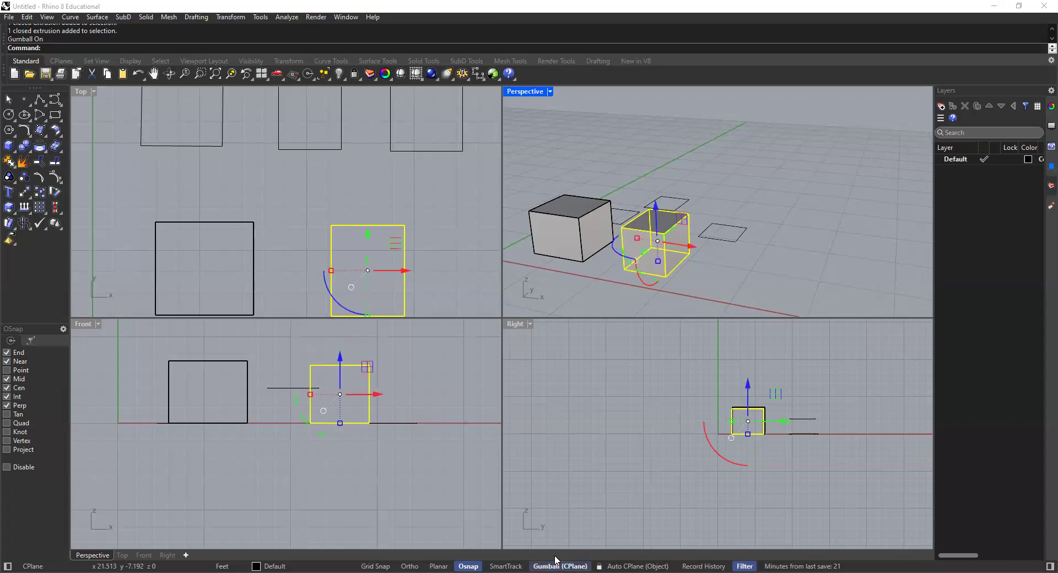
right_drag(692, 267, 628, 96)
shift+right_drag(600, 173, 615, 127)
scroll(611, 201, up, 2)
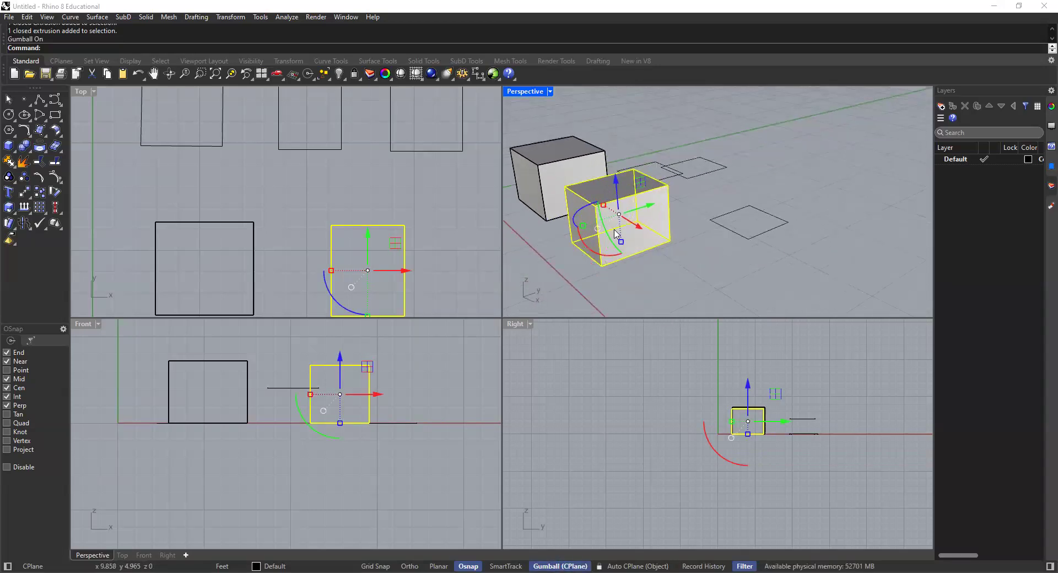
Step: Move the smaller box freehand along the Gumball's Y axis in Perspective two times, undoing each move
scroll(629, 220, up, 3)
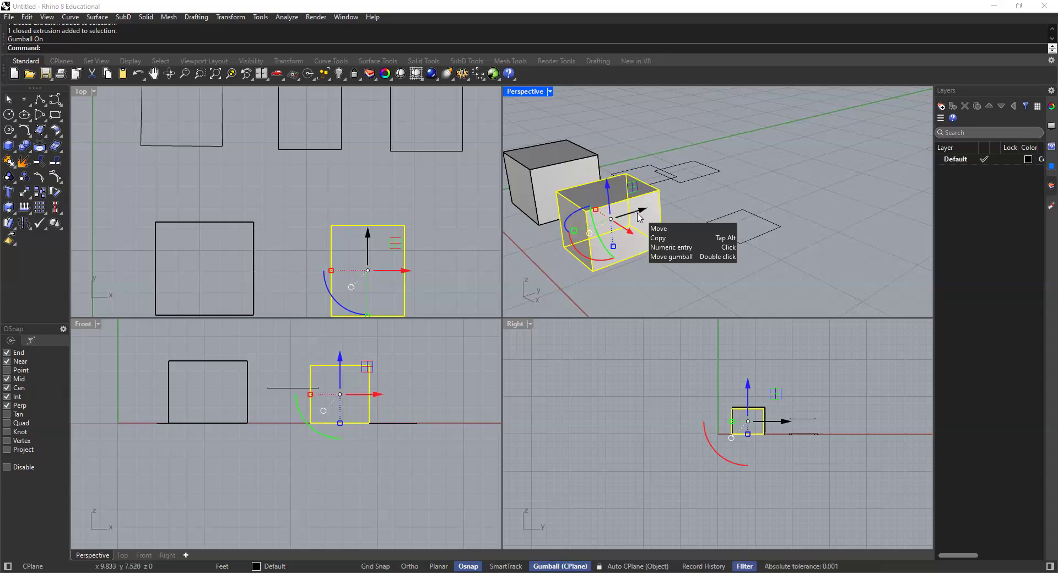
drag(641, 213, 789, 180)
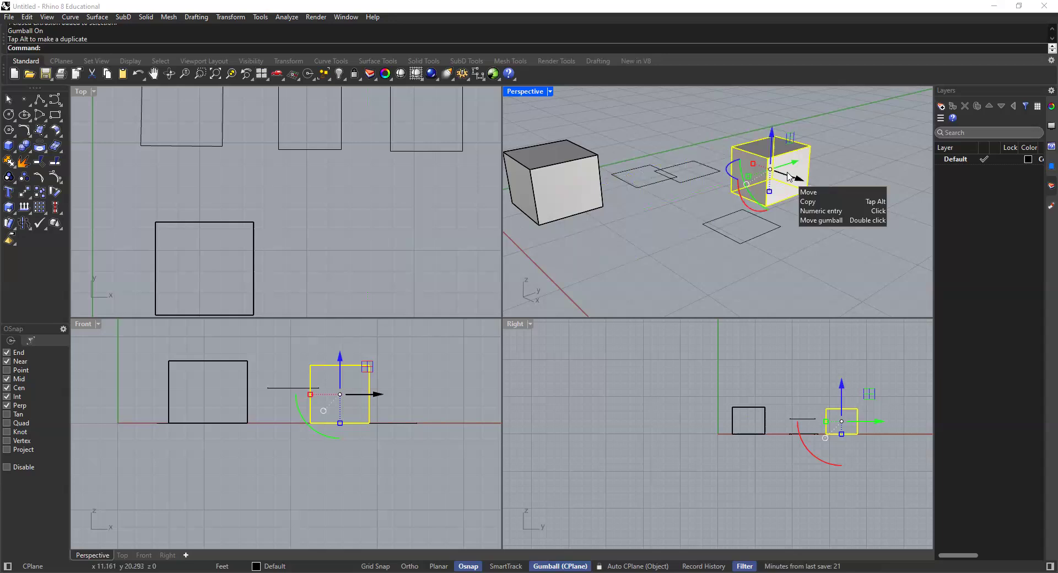
key(ctrl+z)
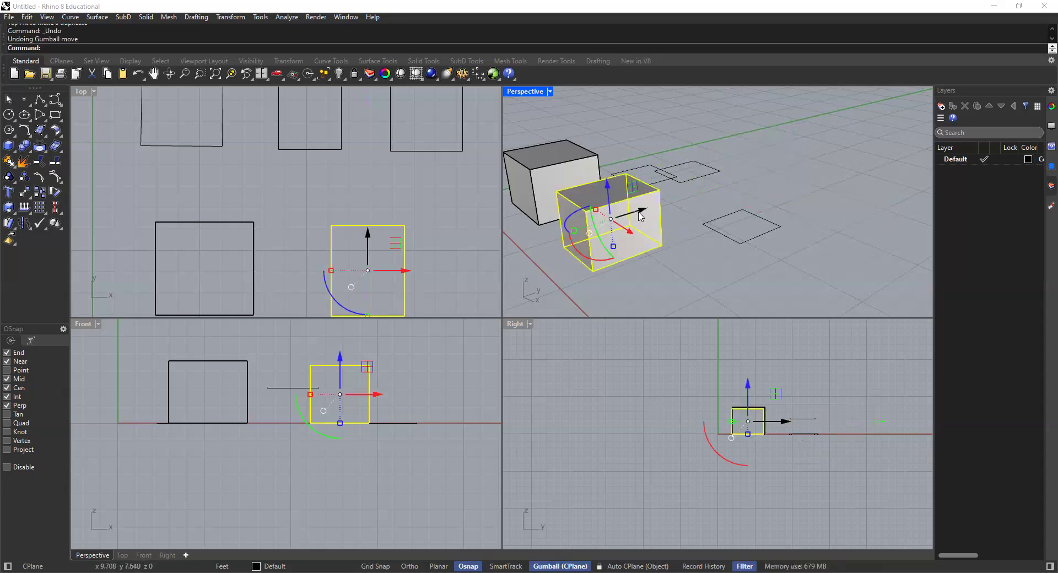
drag(640, 214, 801, 165)
click(850, 242)
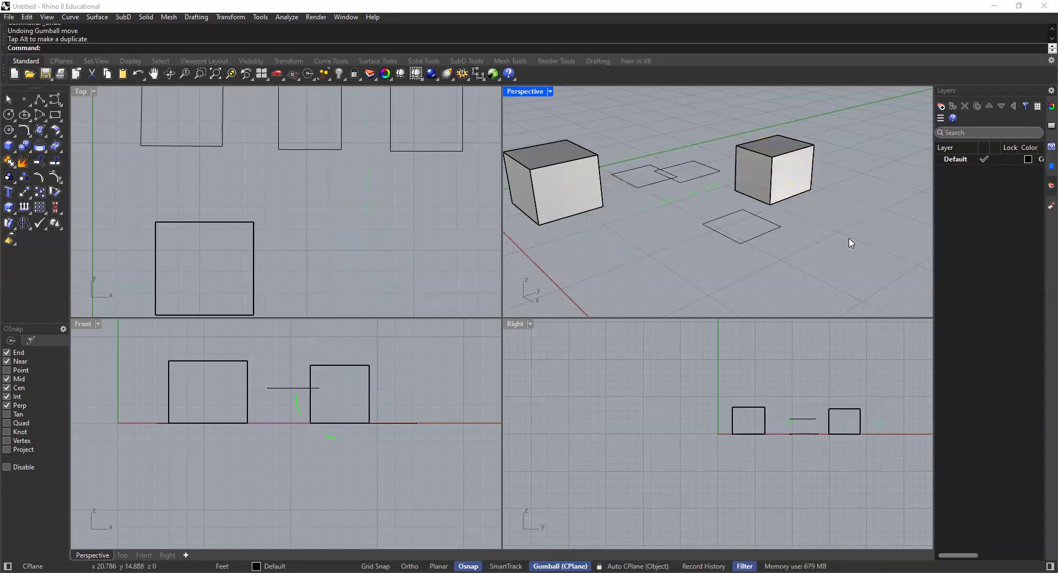
key(ctrl+z)
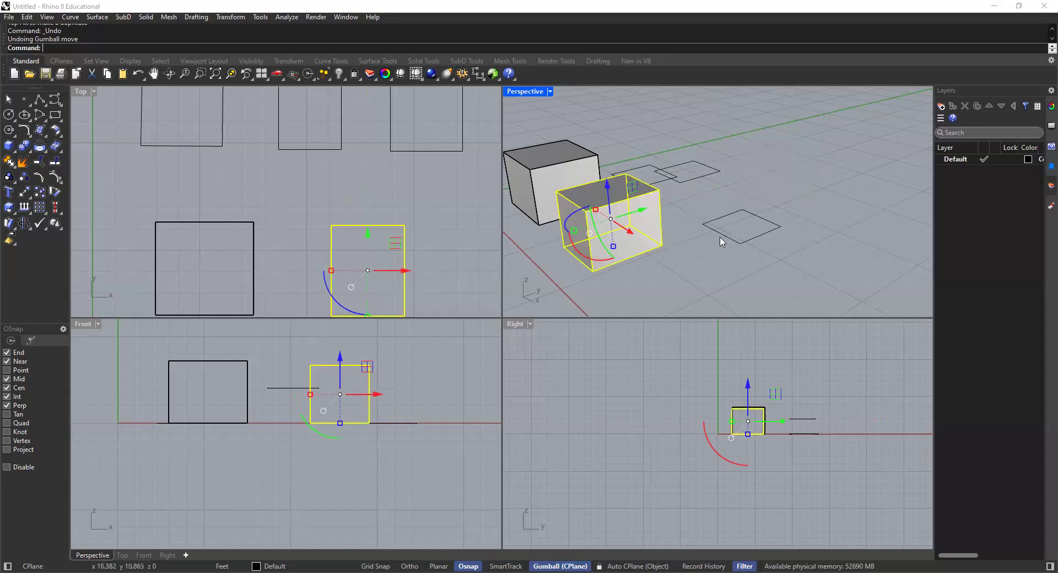
Step: Move the smaller box exactly 10' along the Y axis with the Gumball's numeric entry and clear the selection
click(643, 213)
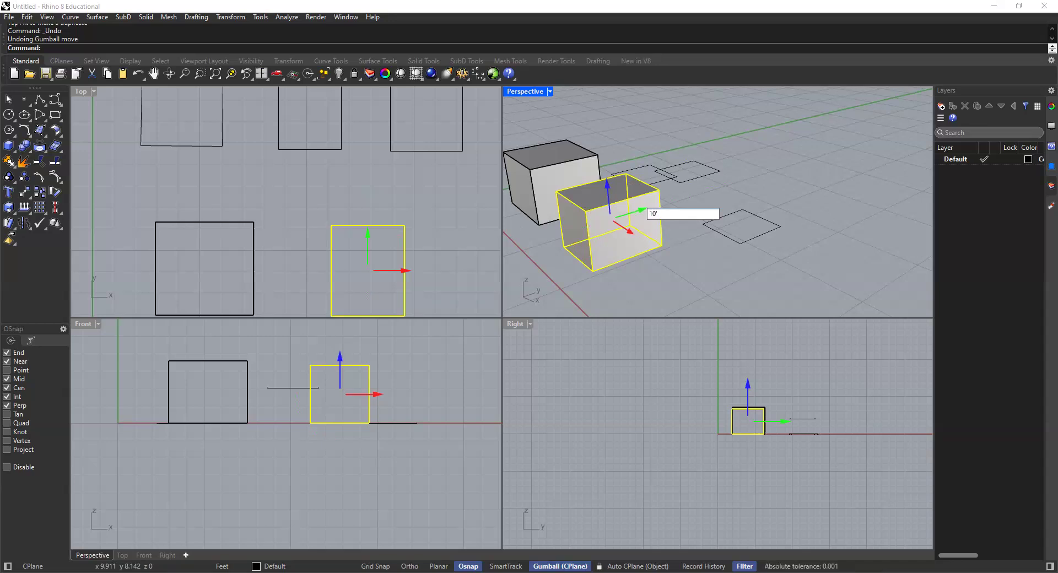
text(10')
key(Return)
click(666, 219)
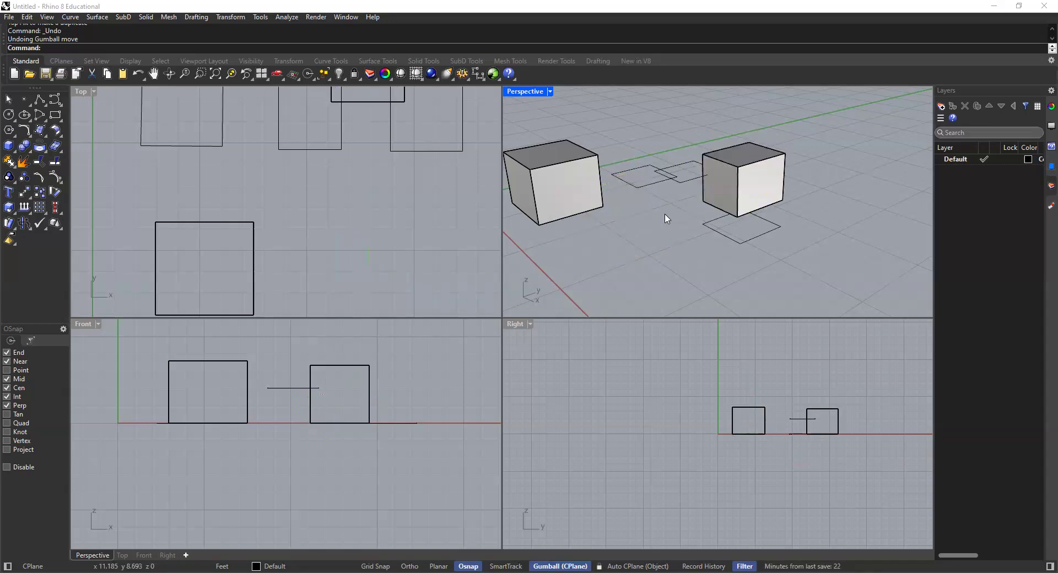
Step: Rotate the moved box about its vertical axis with the Gumball, first freehand and then by a further 45 degrees
click(756, 160)
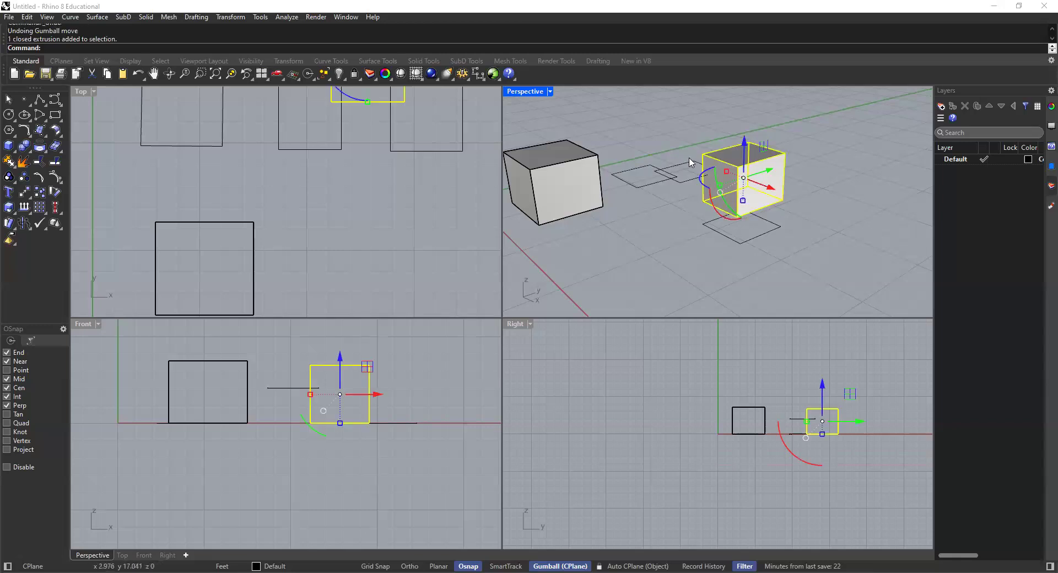
drag(699, 182, 701, 229)
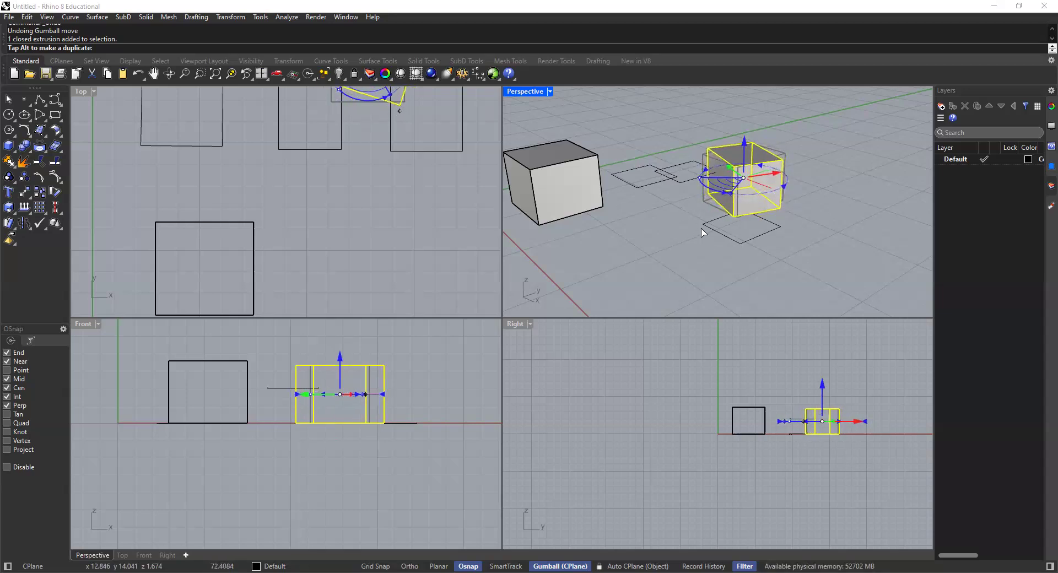
click(722, 192)
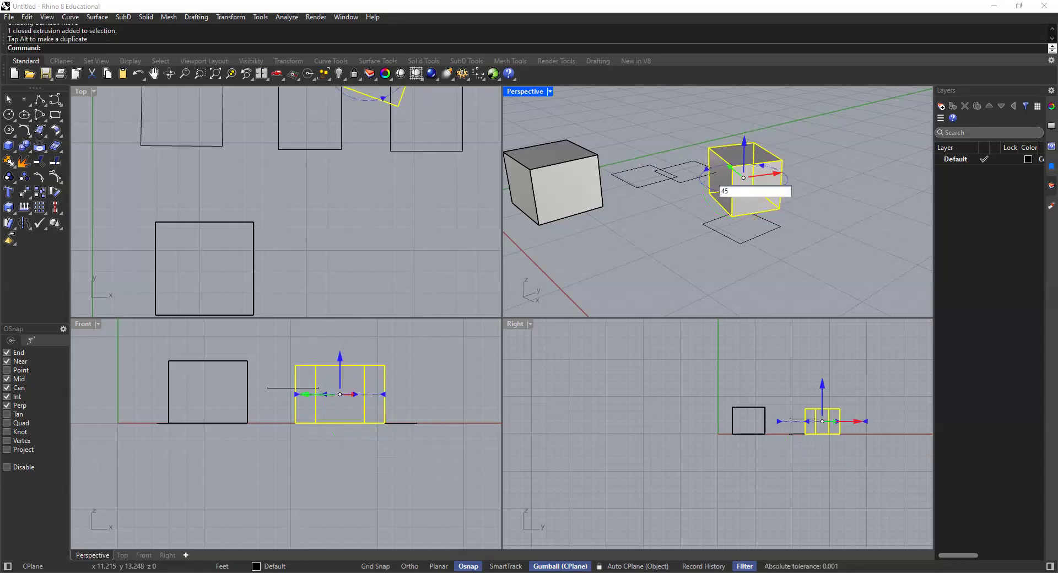
click(794, 189)
click(768, 199)
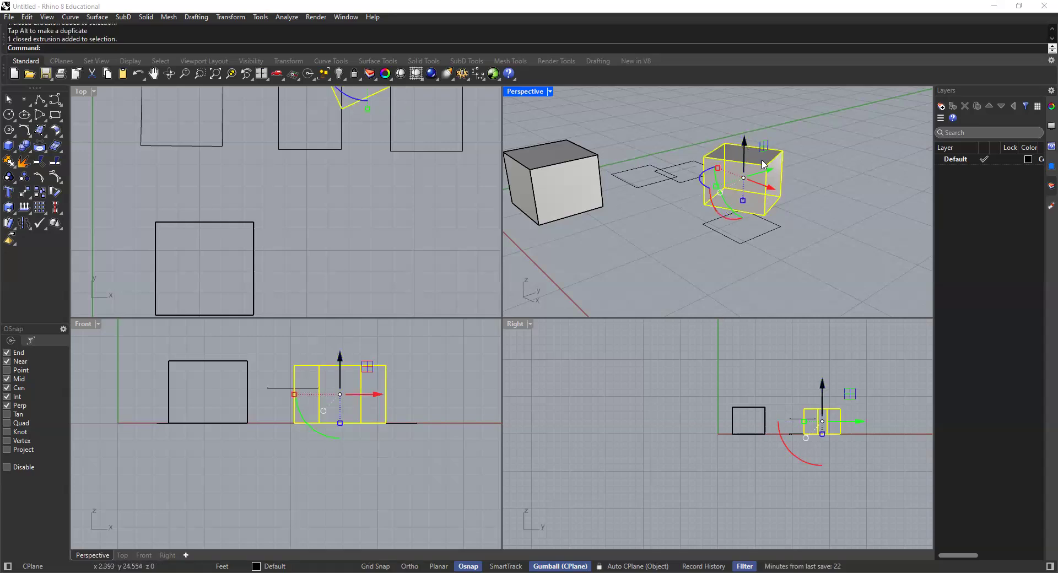
Step: Try moving the rotated box -10' along the Gumball's Z axis, inspect it in Perspective and undo the move
click(745, 145)
text(-10)
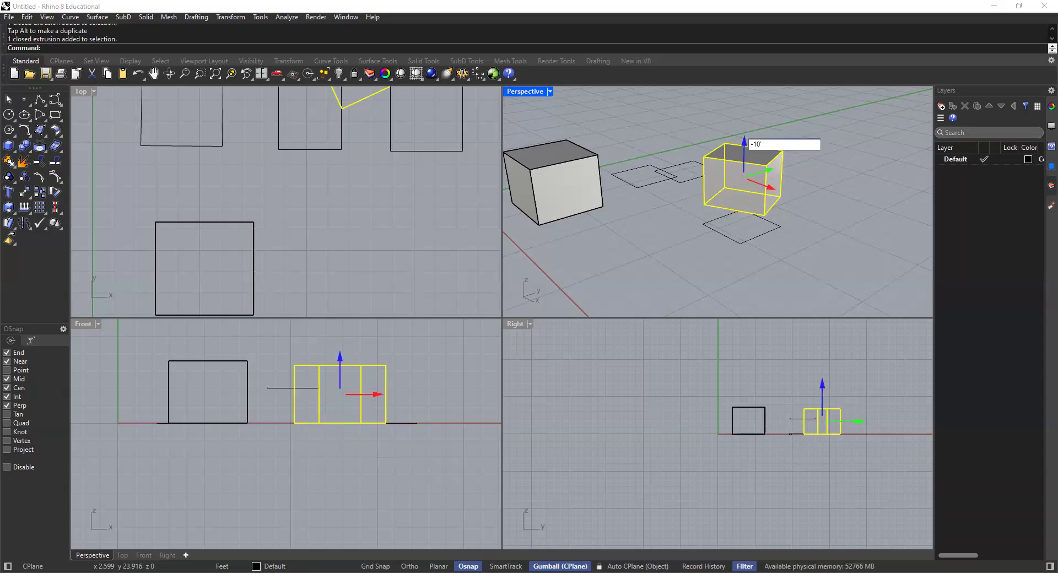
key(Return)
scroll(715, 200, down, 3)
right_drag(715, 200, 805, 165)
key(ctrl+z)
key(Escape)
Step: Try moving the rotated box 10'5" along the Gumball's X axis, entering feet and inches together, and undo the move
scroll(724, 167, up, 7)
click(724, 175)
key(Escape)
click(734, 230)
click(724, 207)
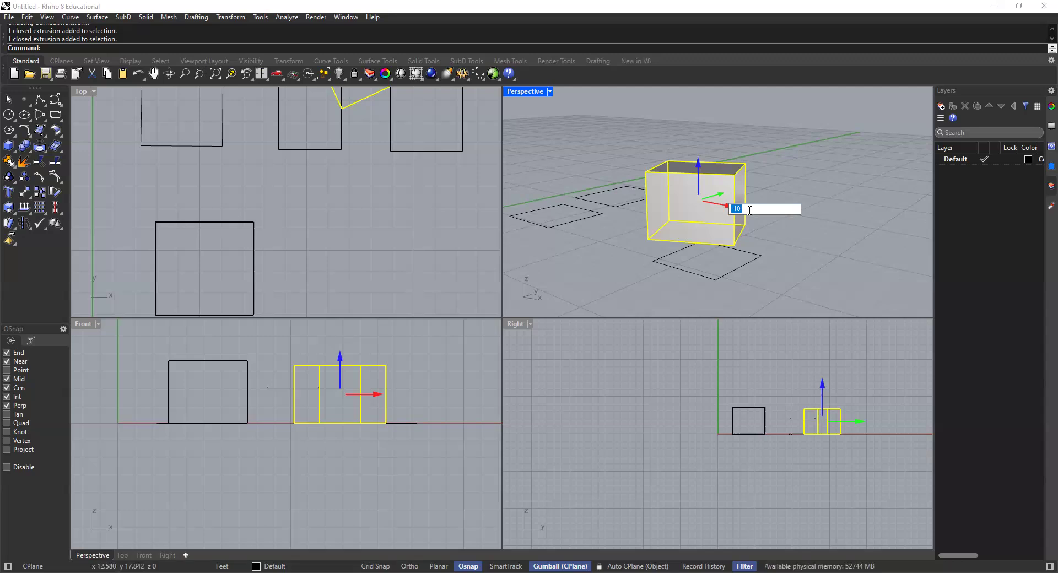
text(10)
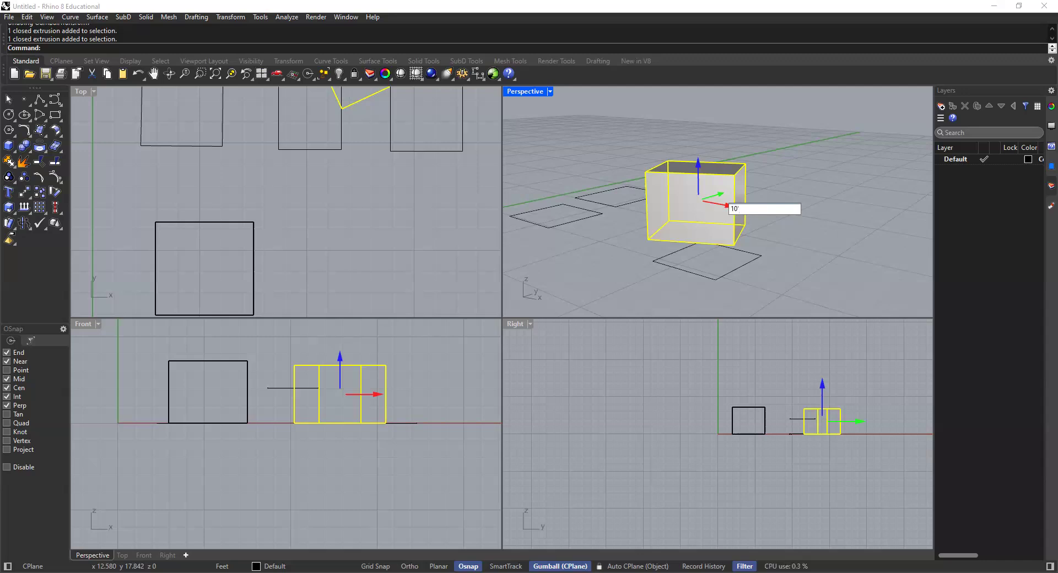
text('5")
key(Left)
key(Return)
key(ctrl+z)
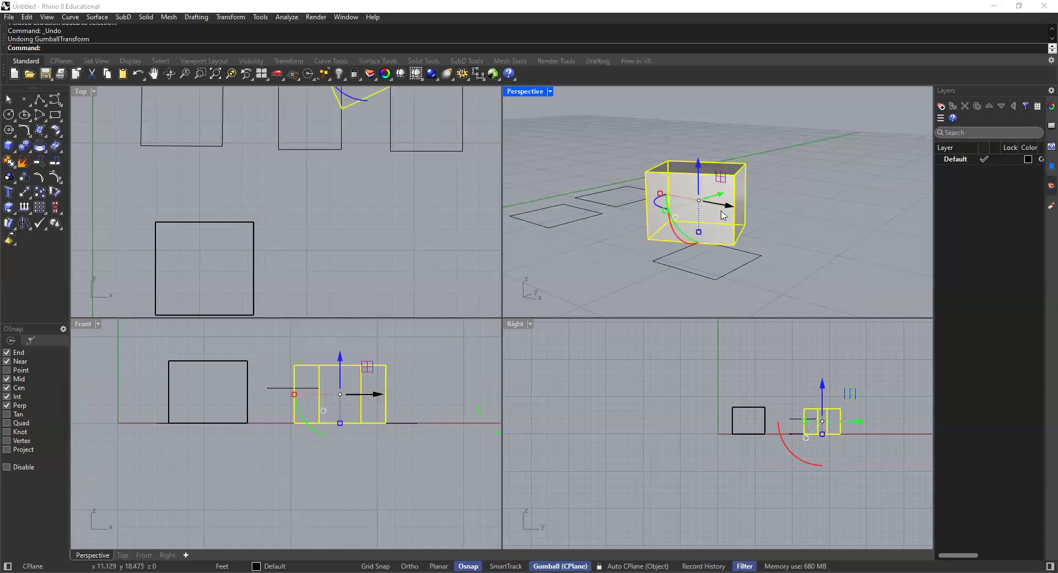
Step: Recall the last distance in the Gumball's X-axis numeric entry, dismiss it, and view the reselected box from another angle
click(730, 211)
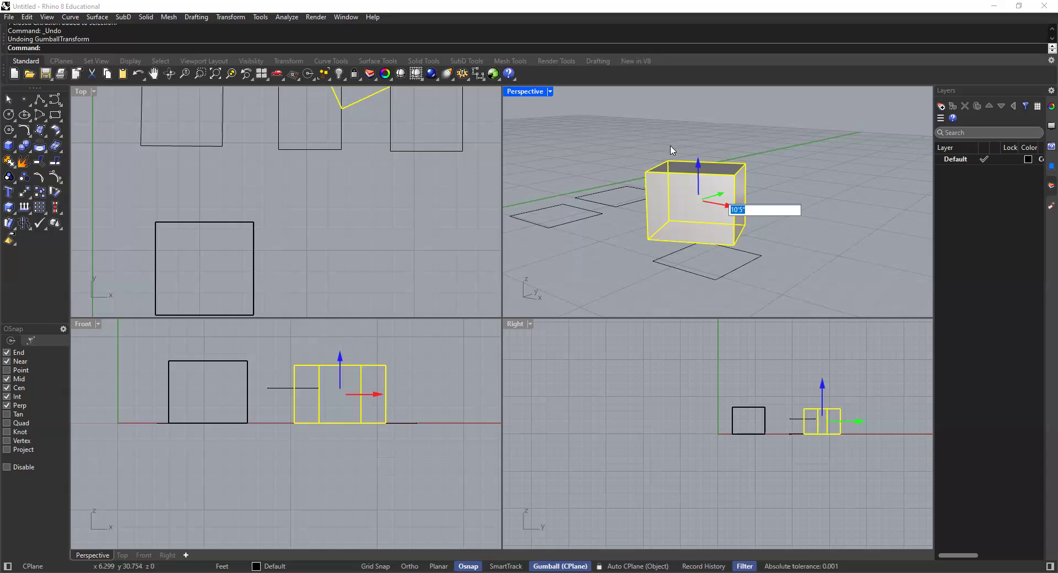
click(646, 154)
click(669, 201)
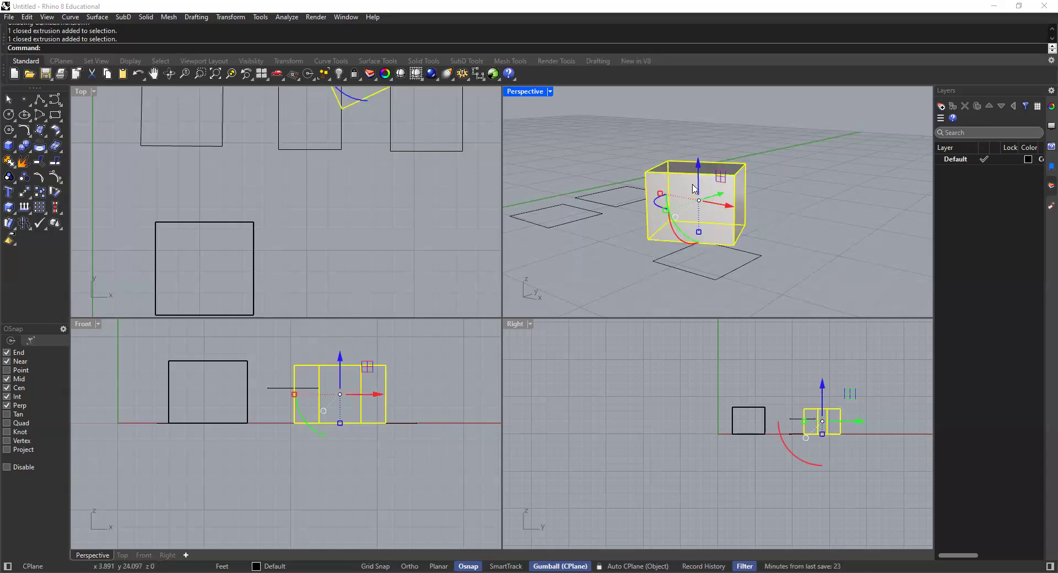
shift+right_drag(712, 196, 630, 219)
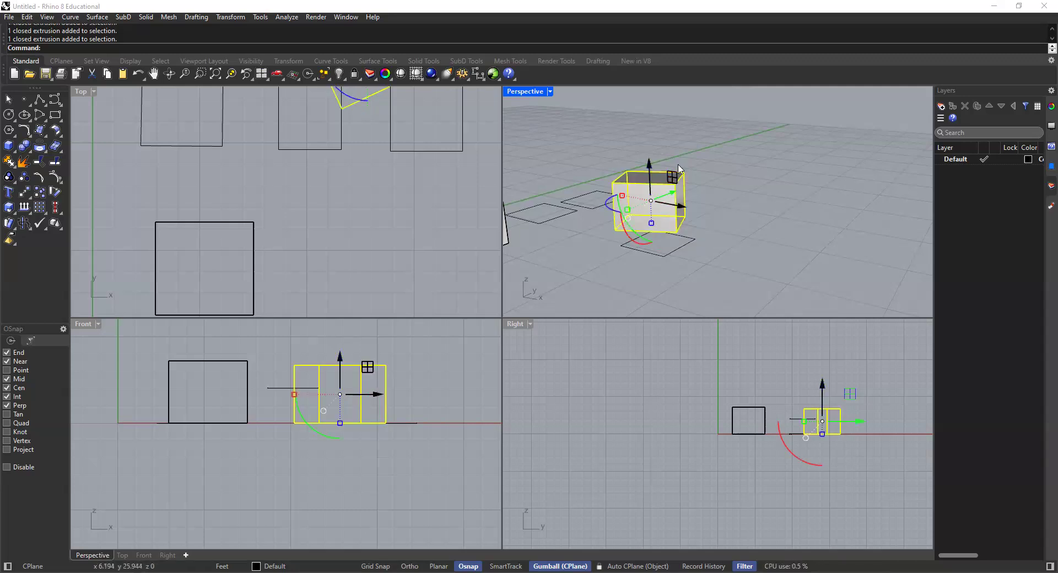
right_drag(679, 169, 577, 560)
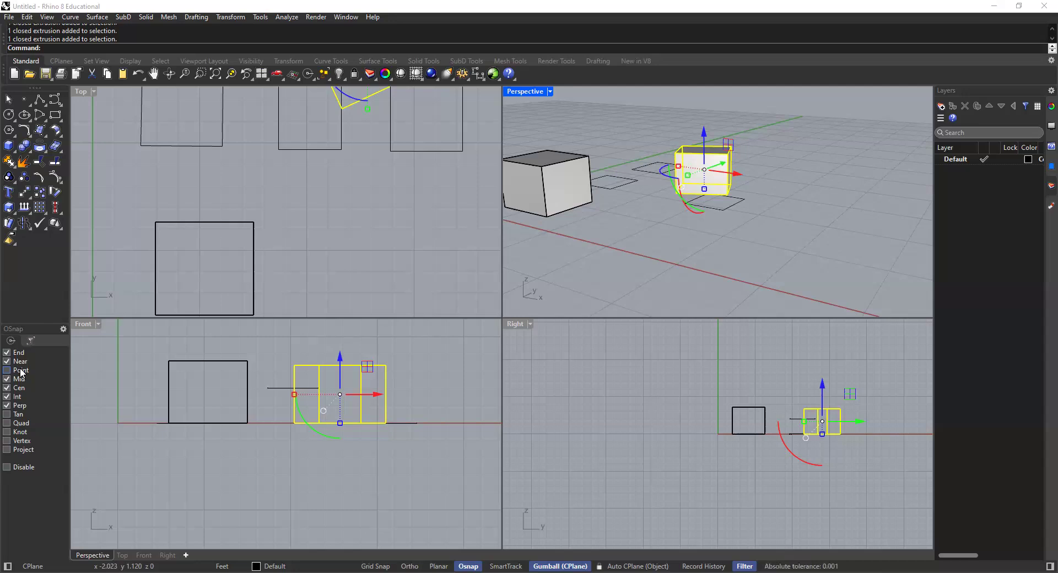
Step: Deselect the rotated box and turn off the End, Near, Mid, Cen, Int and Perp object snaps
scroll(339, 178, down, 4)
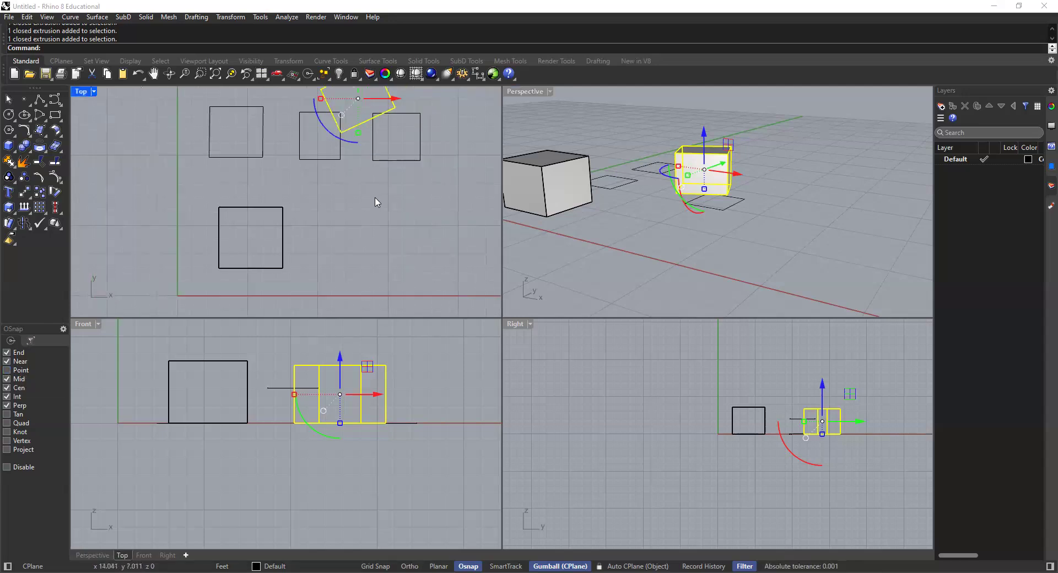
click(375, 202)
right_drag(305, 230, 343, 204)
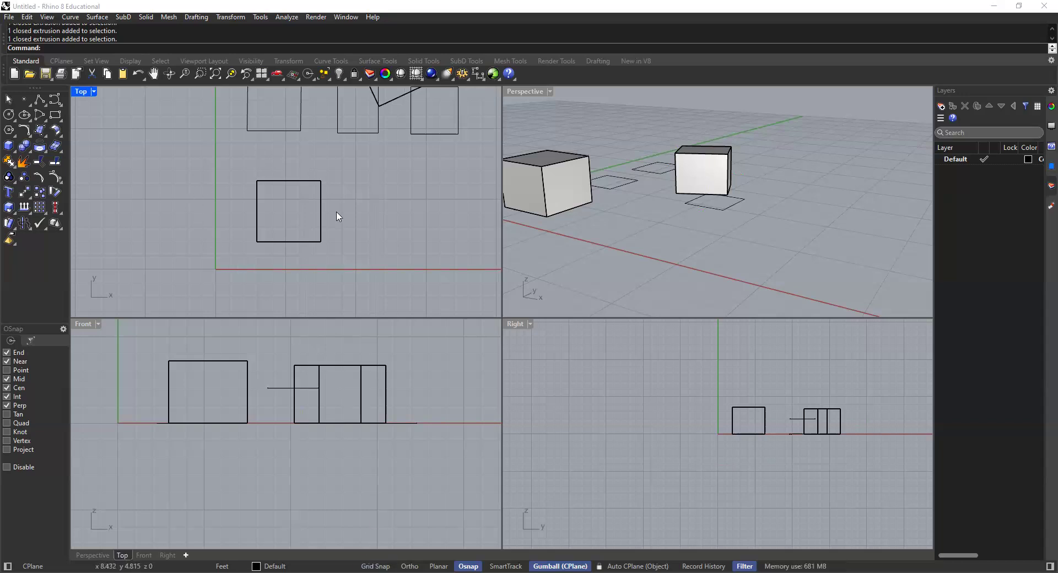
scroll(338, 217, up, 2)
scroll(405, 503, up, 2)
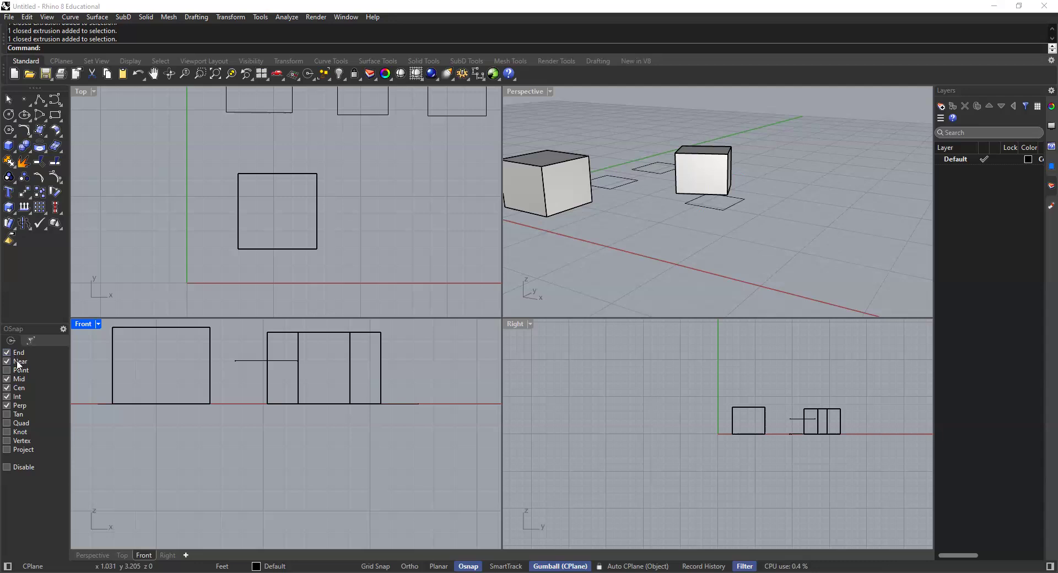
click(338, 190)
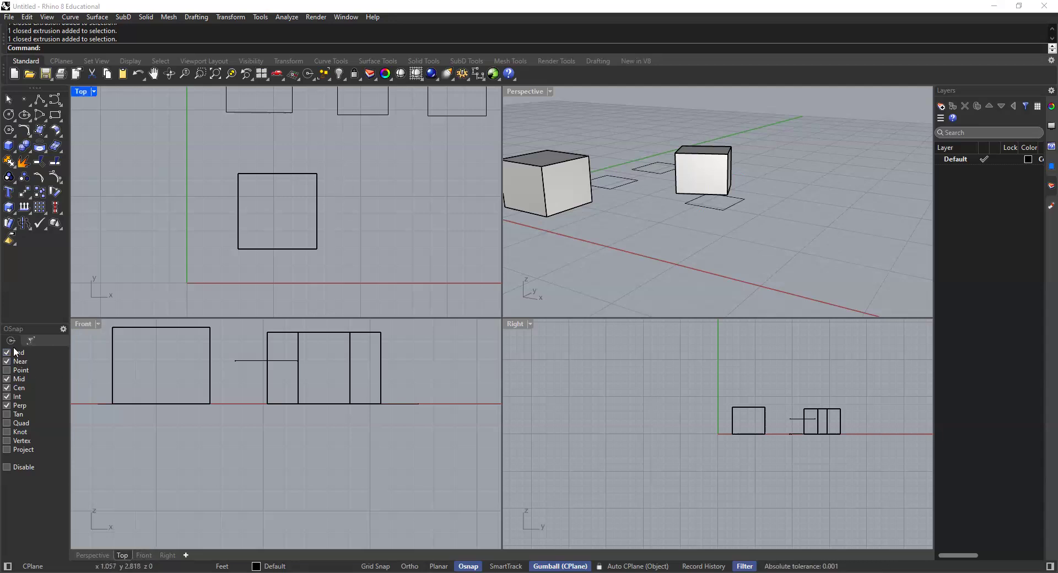
click(8, 379)
click(7, 389)
click(7, 398)
click(7, 407)
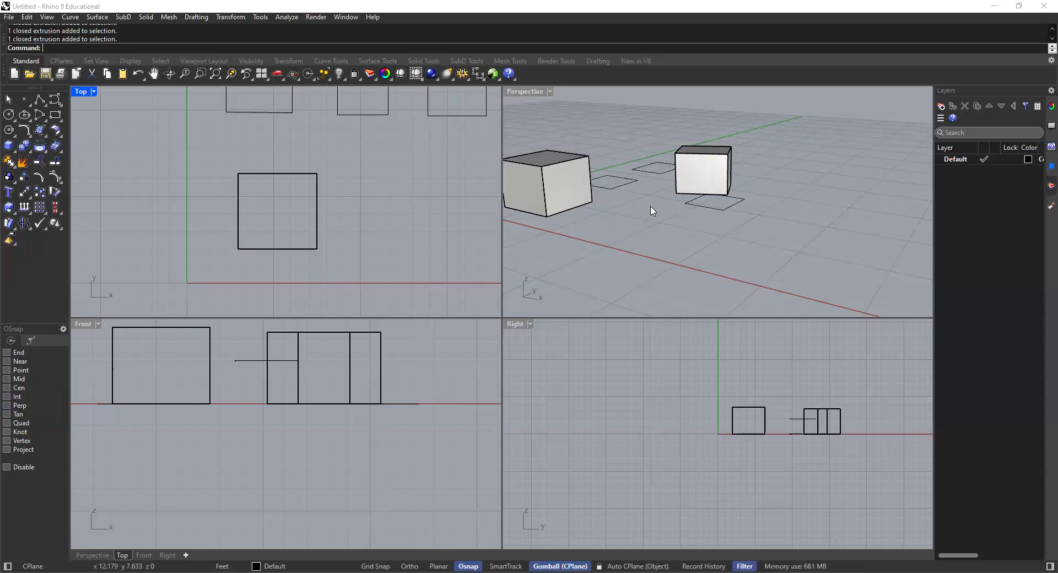
Step: Try starting a polyline by eye at the larger box's upper corner without snaps, check its start point from other angles, and cancel
scroll(678, 218, down, 4)
click(38, 100)
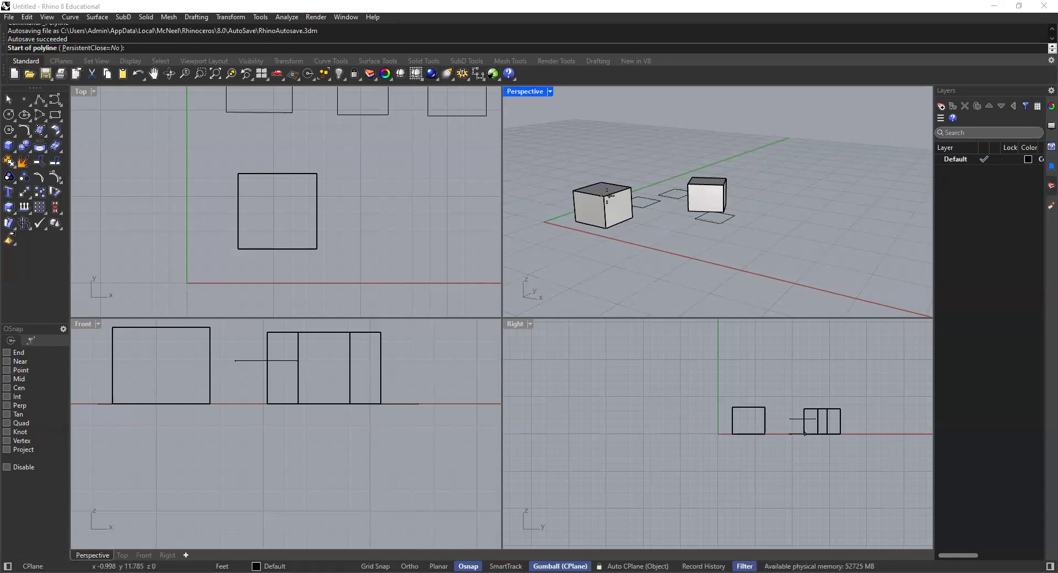
scroll(609, 195, up, 4)
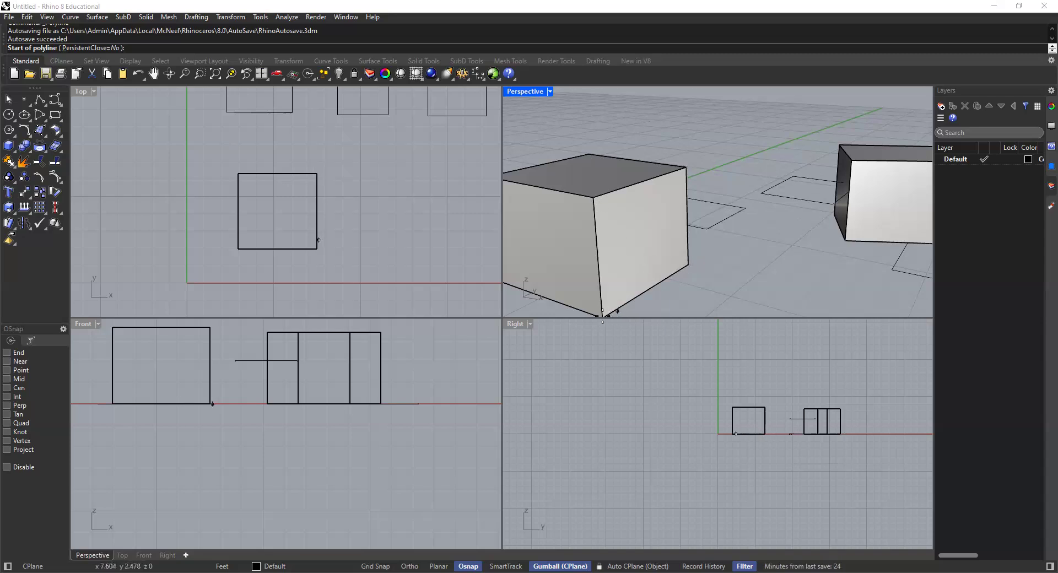
scroll(592, 224, down, 3)
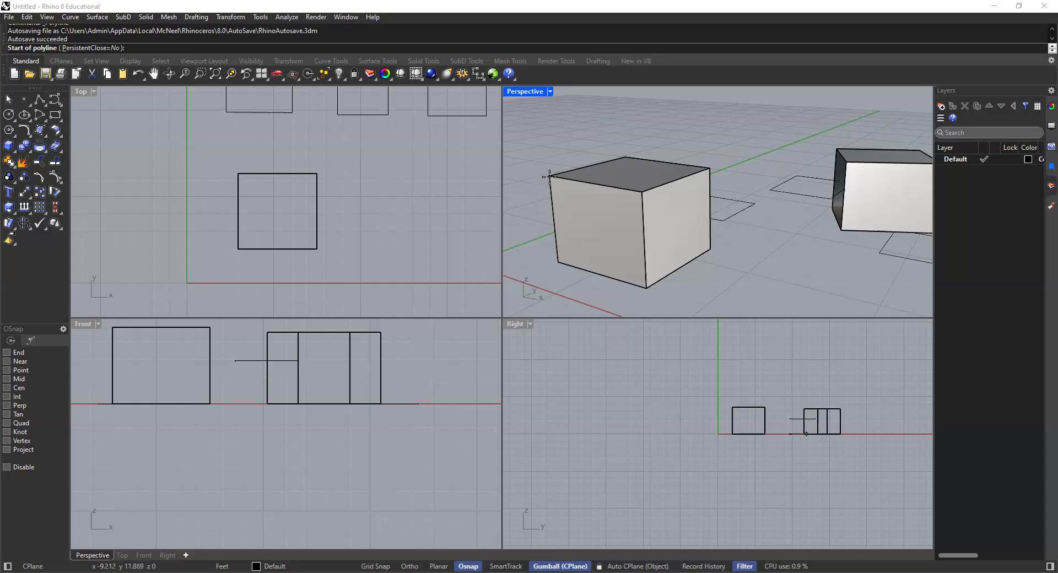
scroll(550, 176, up, 5)
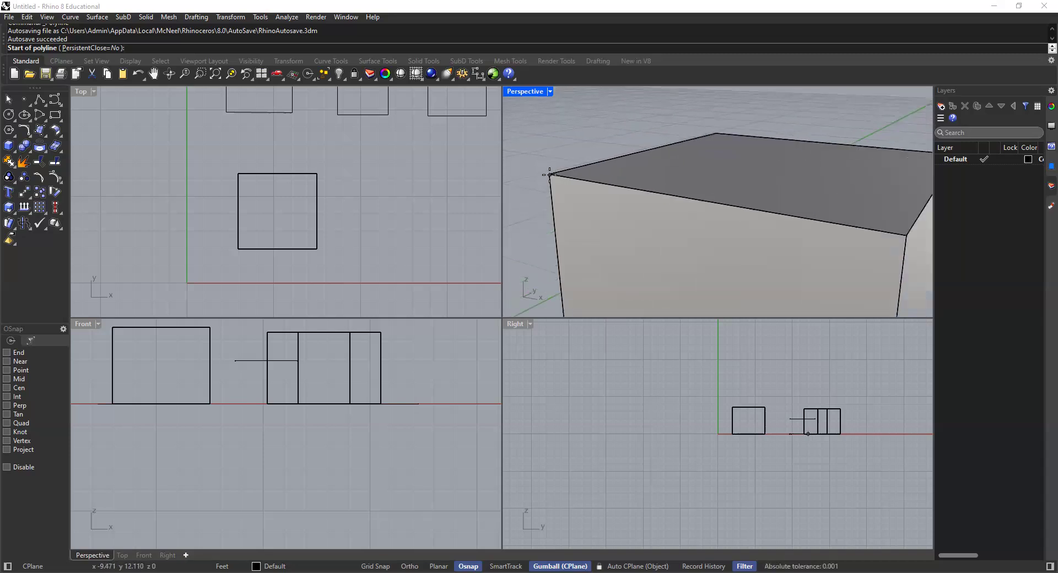
click(549, 175)
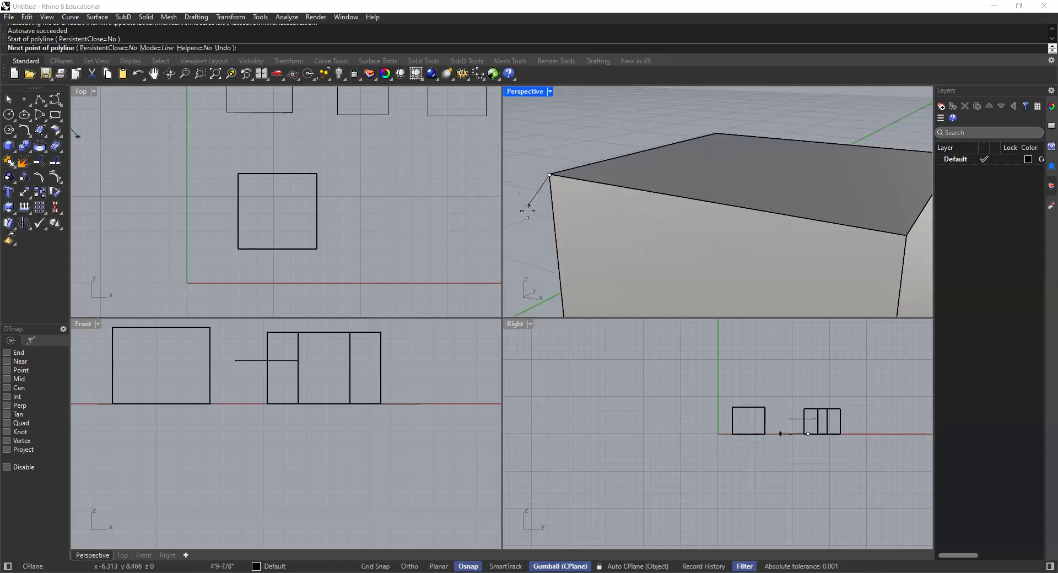
scroll(527, 211, down, 5)
scroll(562, 178, down, 3)
right_drag(563, 178, 774, 221)
scroll(616, 185, down, 4)
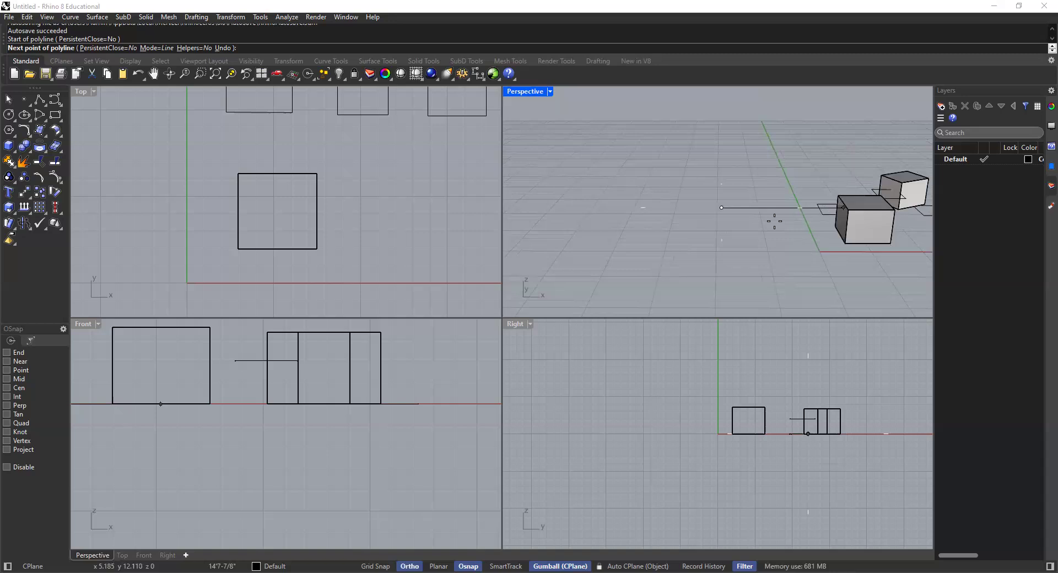
right_drag(700, 251, 726, 252)
key(Escape)
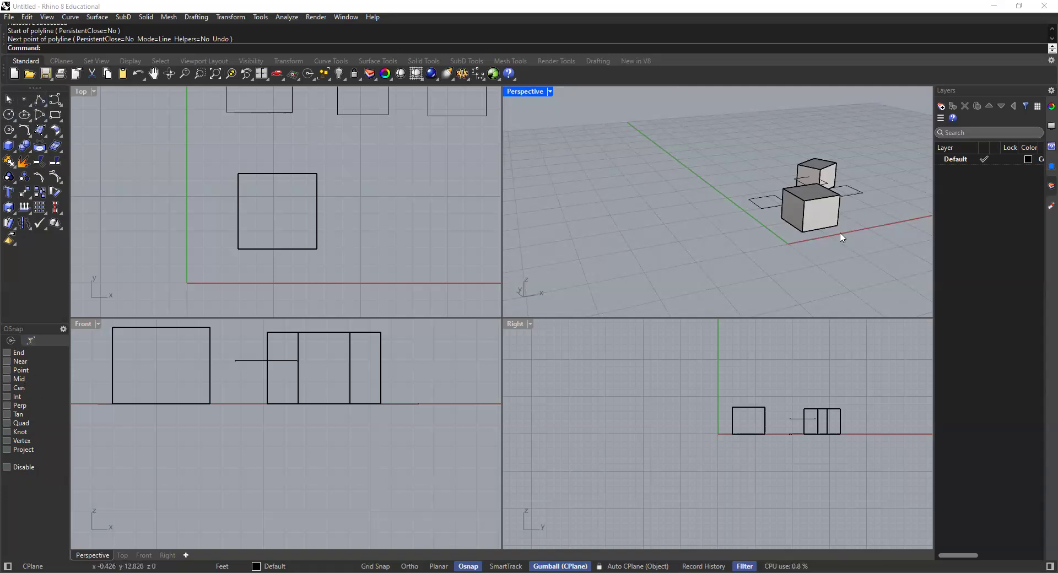
Step: Select the larger and smaller boxes alternately up close in Perspective and clear the selection
scroll(871, 197, up, 5)
shift+right_drag(809, 202, 626, 204)
click(626, 204)
click(619, 156)
click(712, 140)
click(648, 141)
click(694, 145)
click(618, 210)
key(Escape)
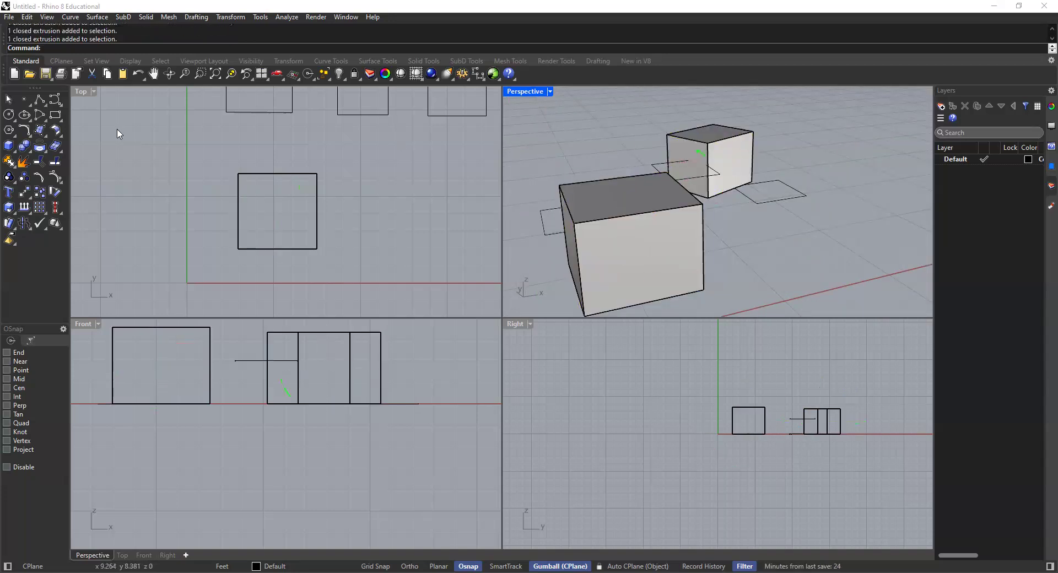
Step: Try starting a polyline by eye on the larger box's upper edge, check its start point from behind, and cancel
click(40, 101)
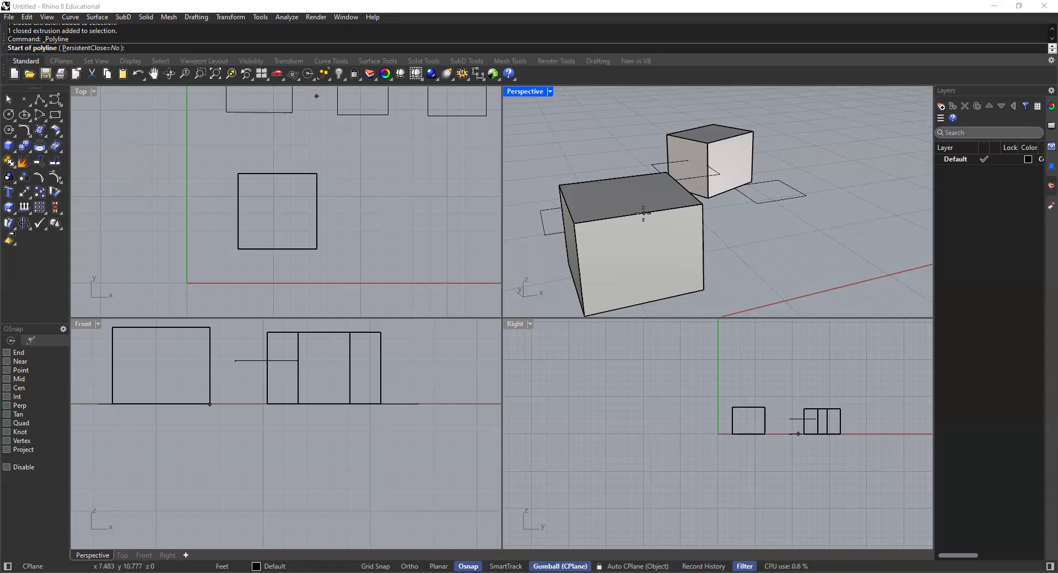
click(643, 214)
right_drag(643, 213, 804, 232)
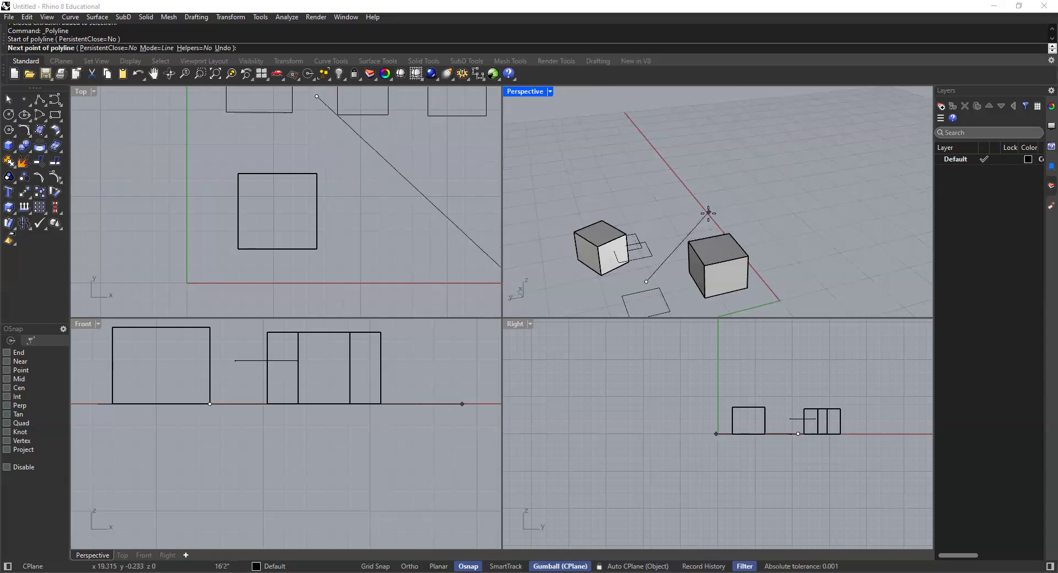
key(Escape)
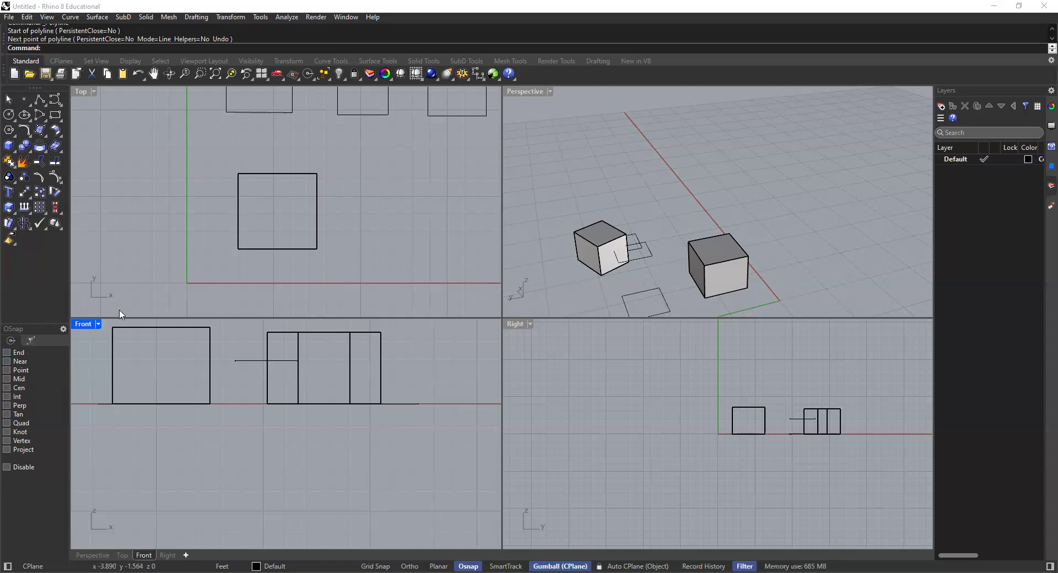
Step: Turn on the End object snap, try starting a polyline at the larger box's upper corner, check it from another angle, and cancel
shift+right_drag(658, 230, 871, 198)
scroll(600, 151, up, 6)
right_drag(708, 176, 557, 212)
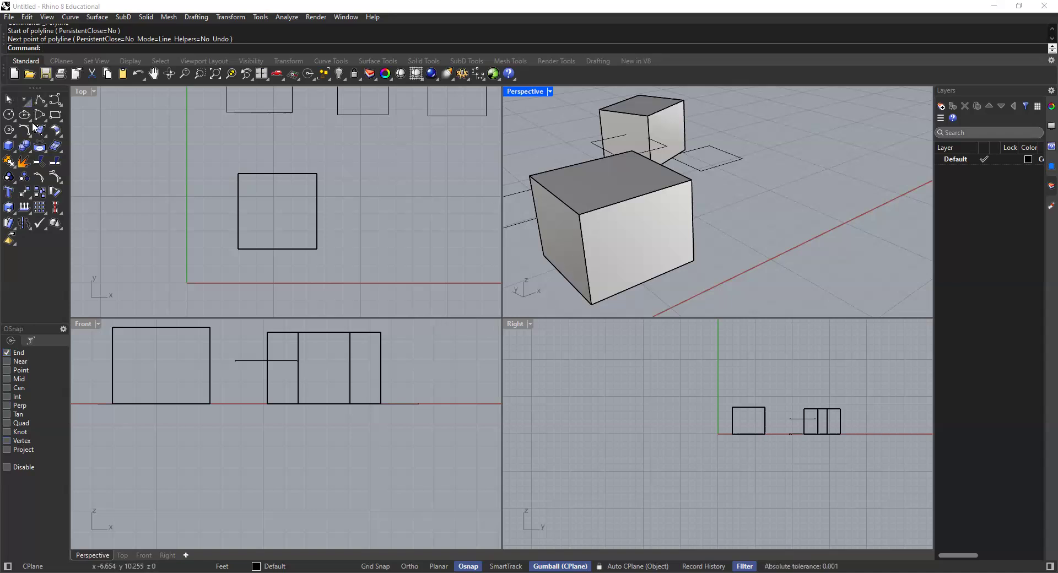
click(39, 99)
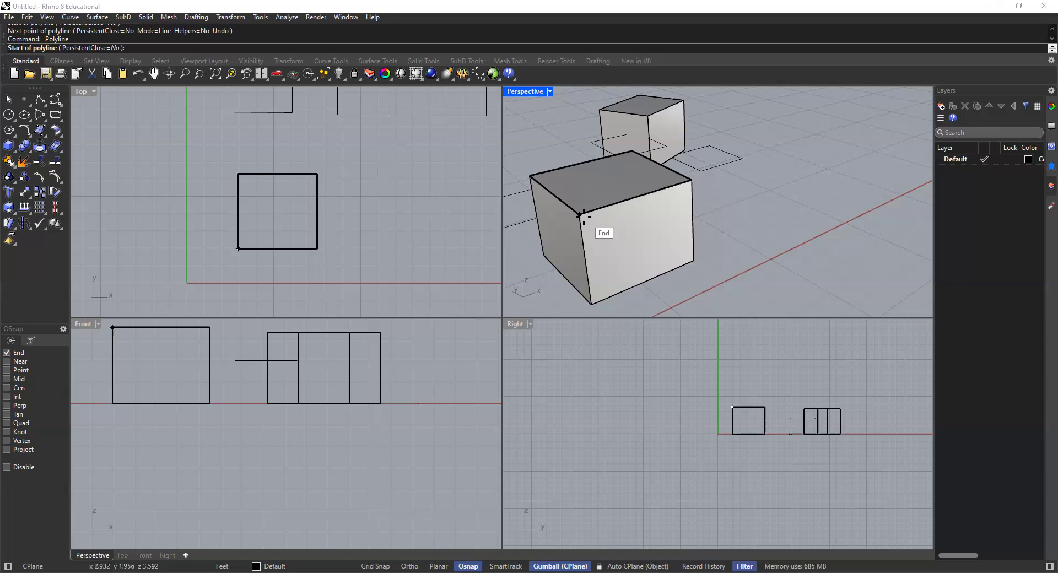
click(690, 180)
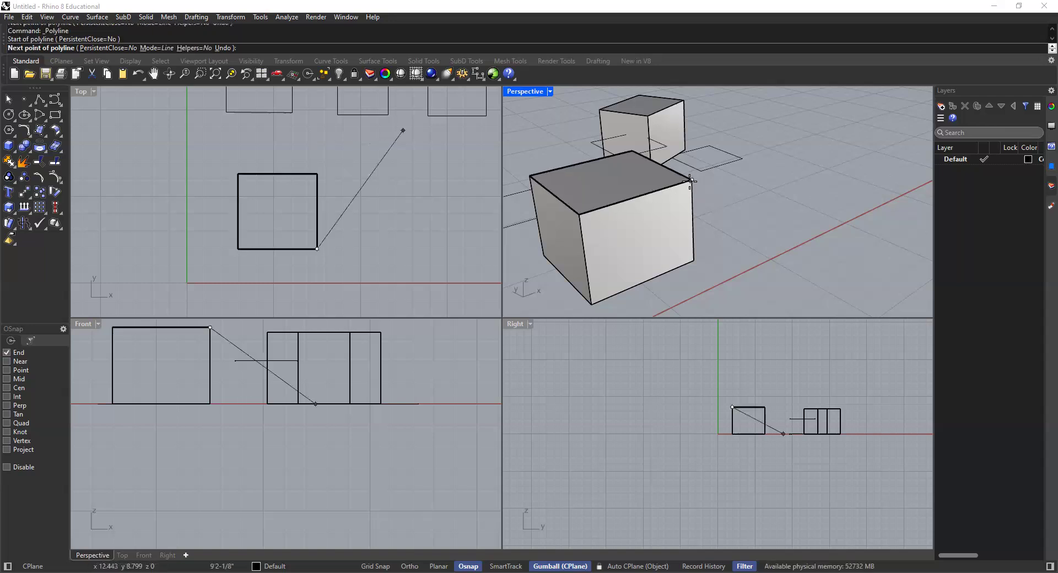
right_drag(737, 217, 637, 229)
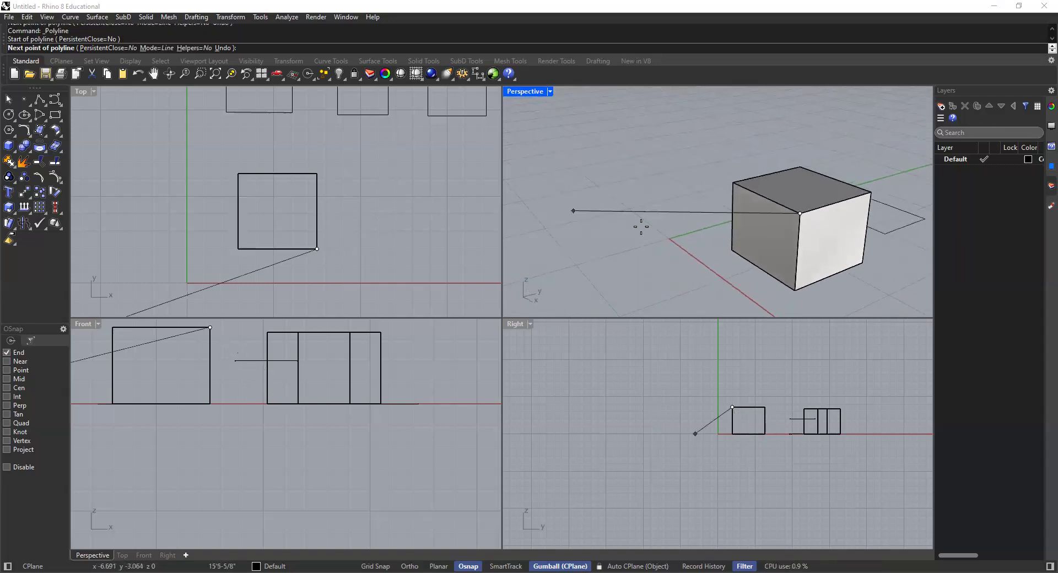
right_drag(680, 198, 692, 234)
key(Escape)
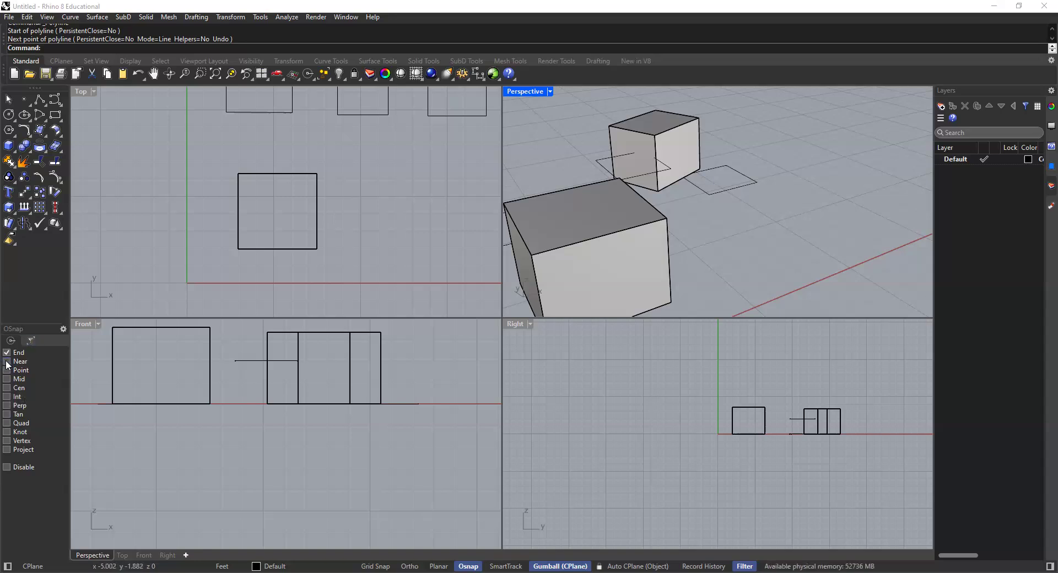
Step: Turn on the Near object snap and try locating a polyline start along the larger box's upper edge
click(41, 101)
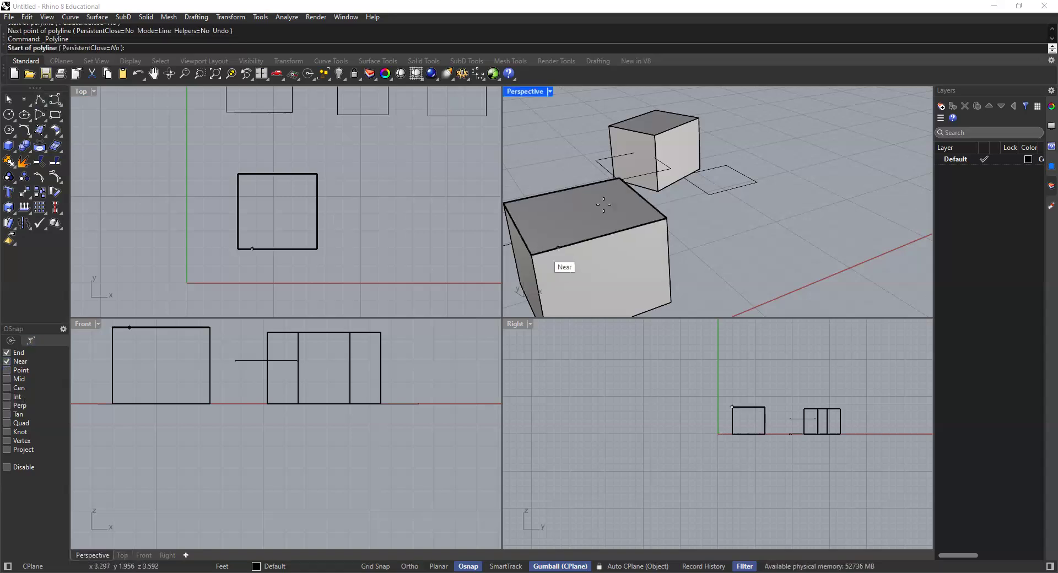
scroll(603, 215, up, 3)
scroll(601, 234, down, 2)
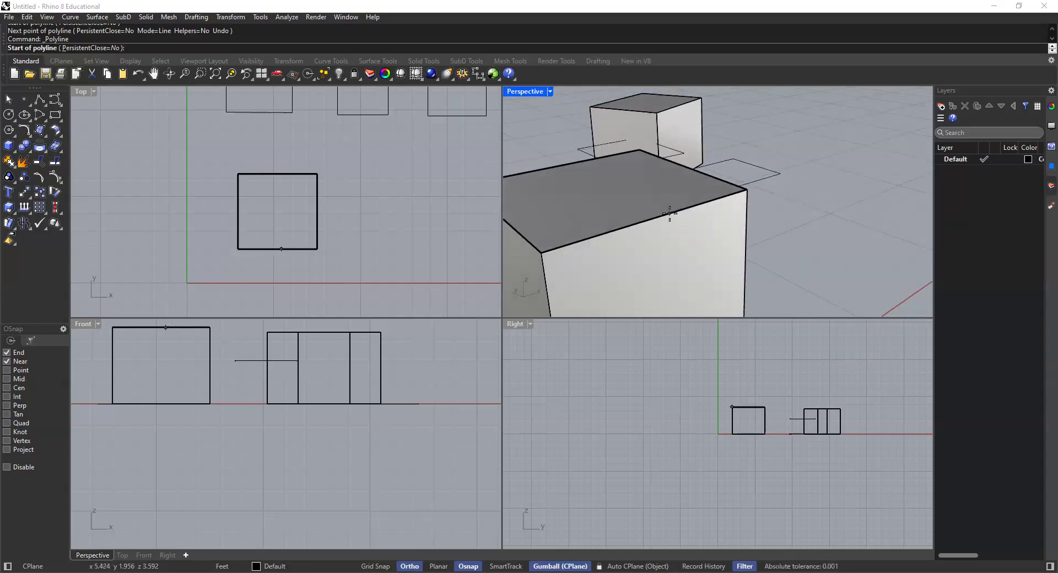
scroll(678, 218, down, 1)
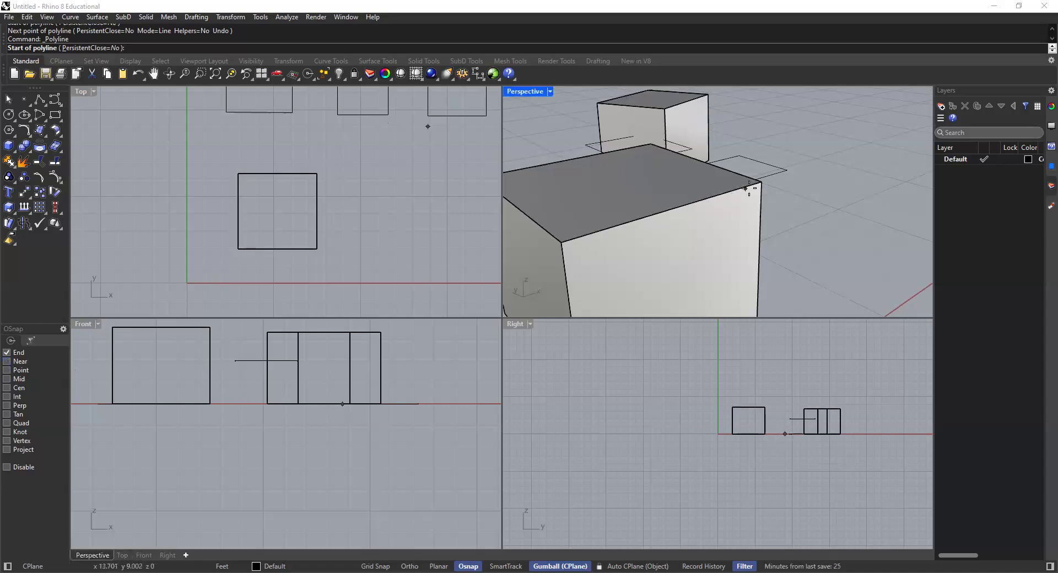
Step: Try starting a polyline by eye on the larger box's upper edge with Near off, check its start point, and cancel
click(39, 99)
click(645, 217)
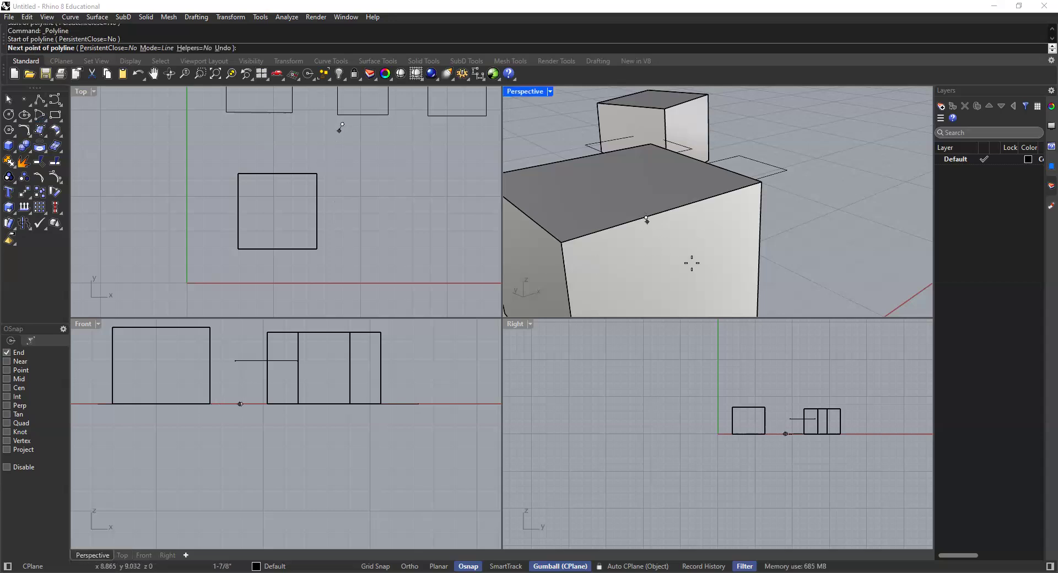
scroll(678, 277, down, 4)
right_drag(678, 277, 732, 293)
key(Escape)
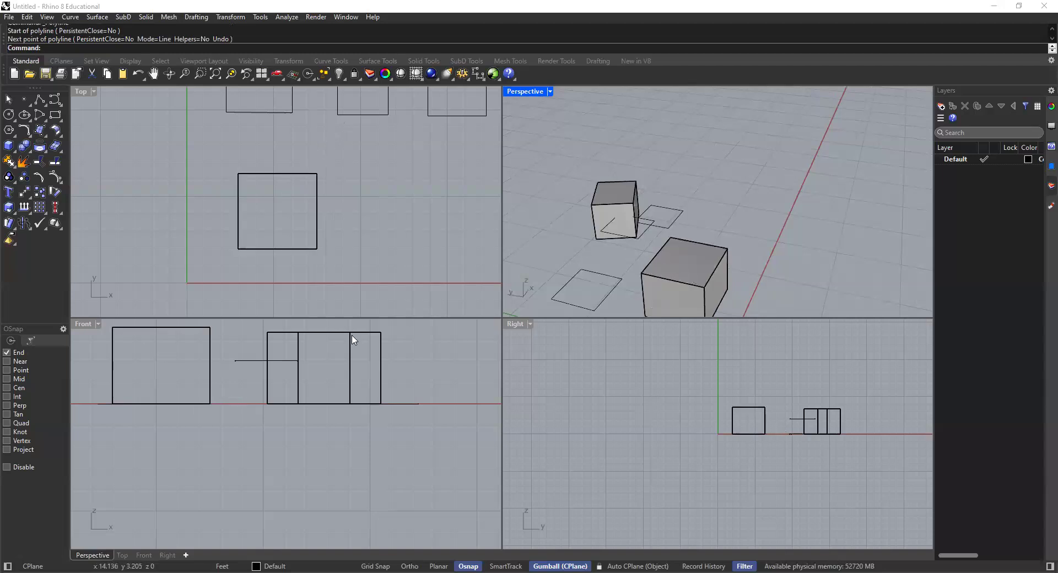
Step: Turn the Near object snap back on with the larger box in view in Perspective
click(7, 362)
scroll(713, 286, up, 6)
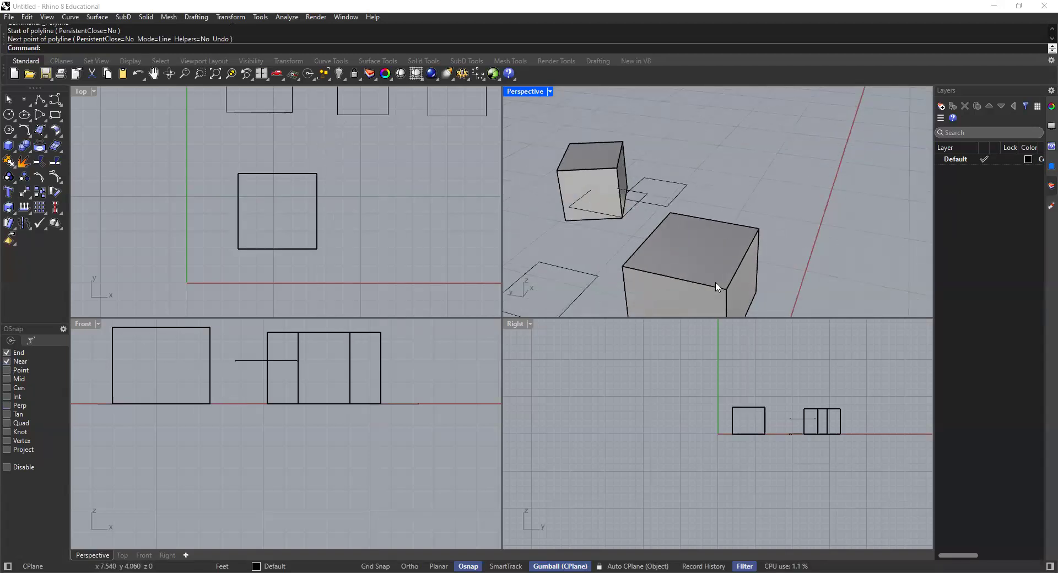
scroll(520, 235, down, 3)
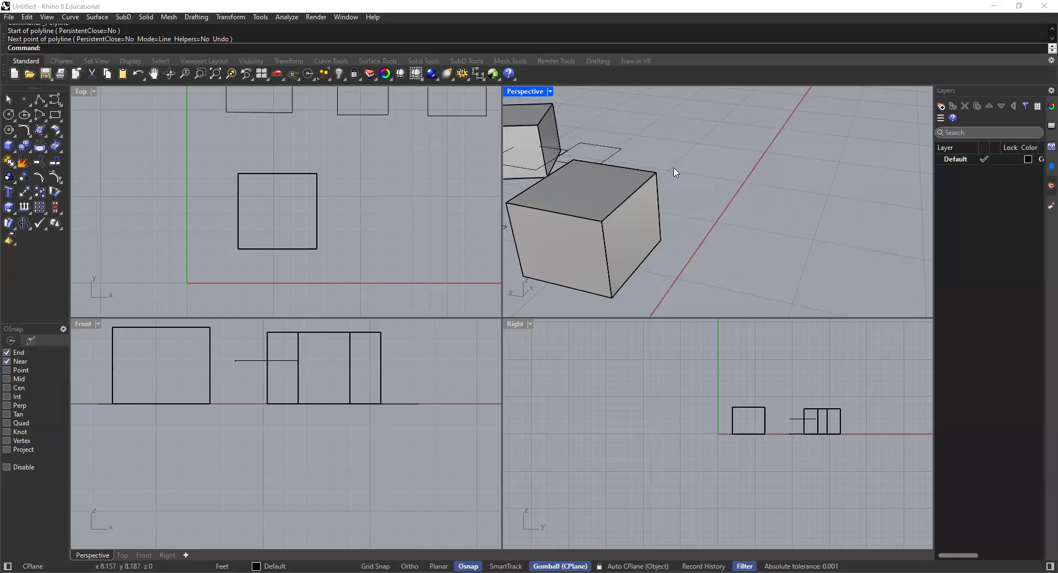
shift+right_drag(581, 198, 622, 198)
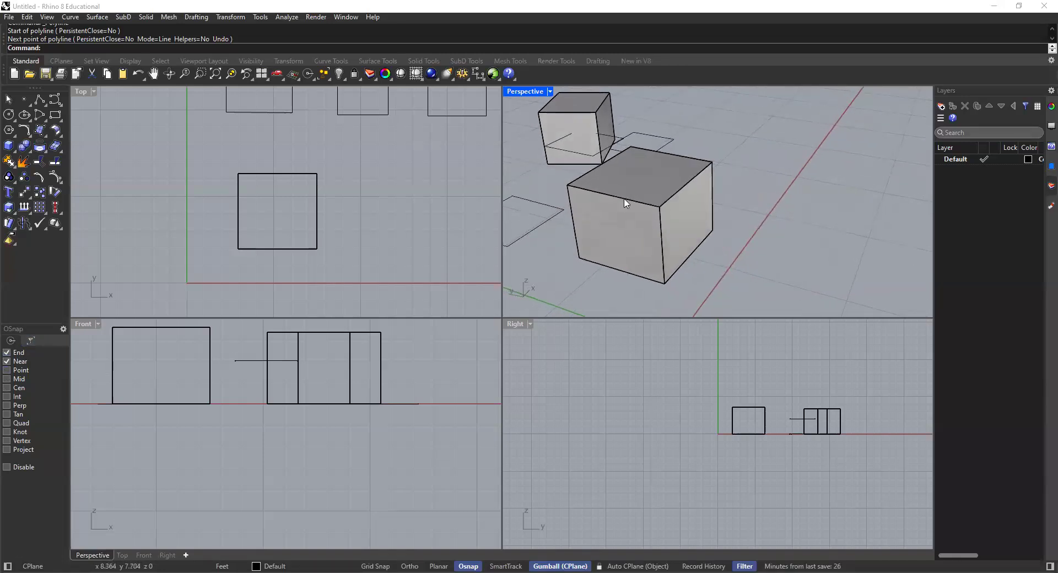
Step: Display the larger box's control points, inspect them up close, and turn on the Point object snap
text(PtOffSelected)
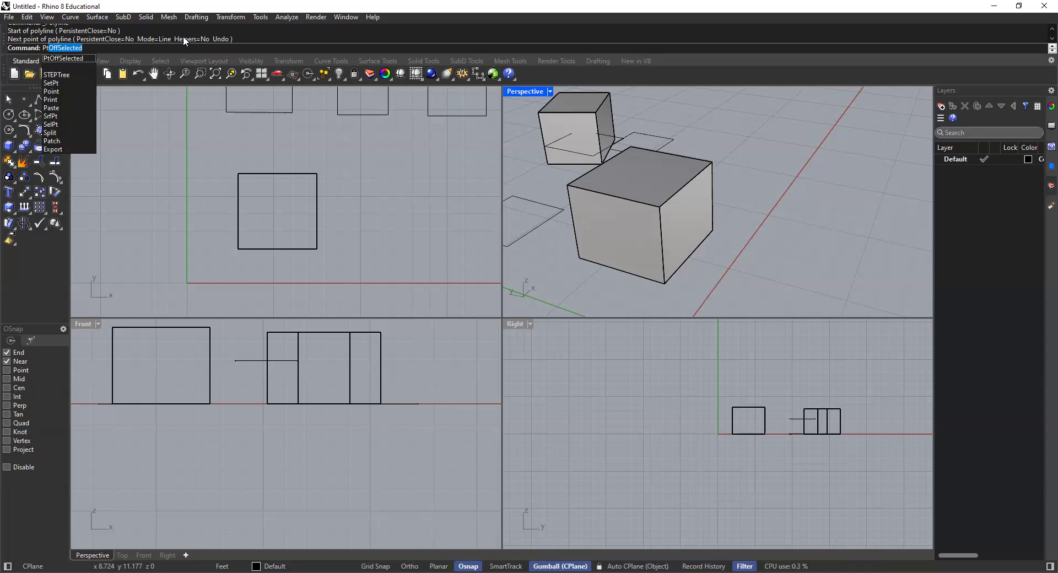
key(F10)
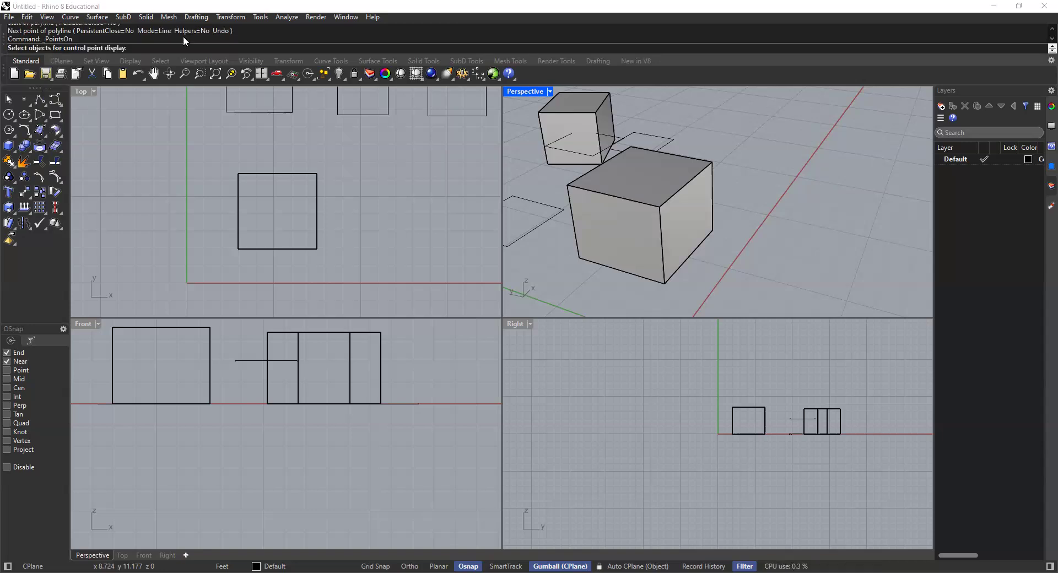
click(670, 210)
key(Return)
right_drag(677, 235, 582, 232)
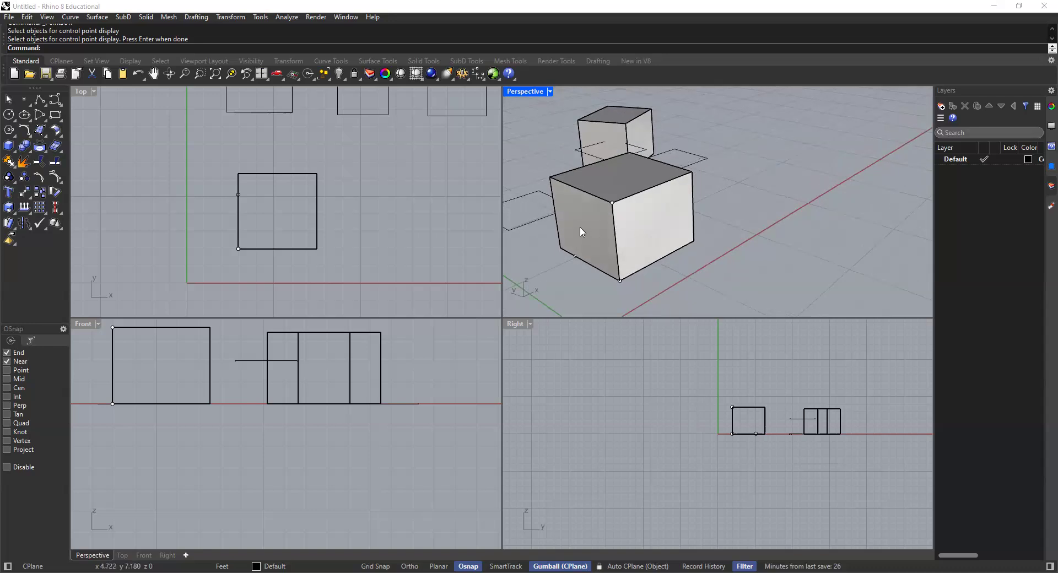
scroll(598, 201, up, 3)
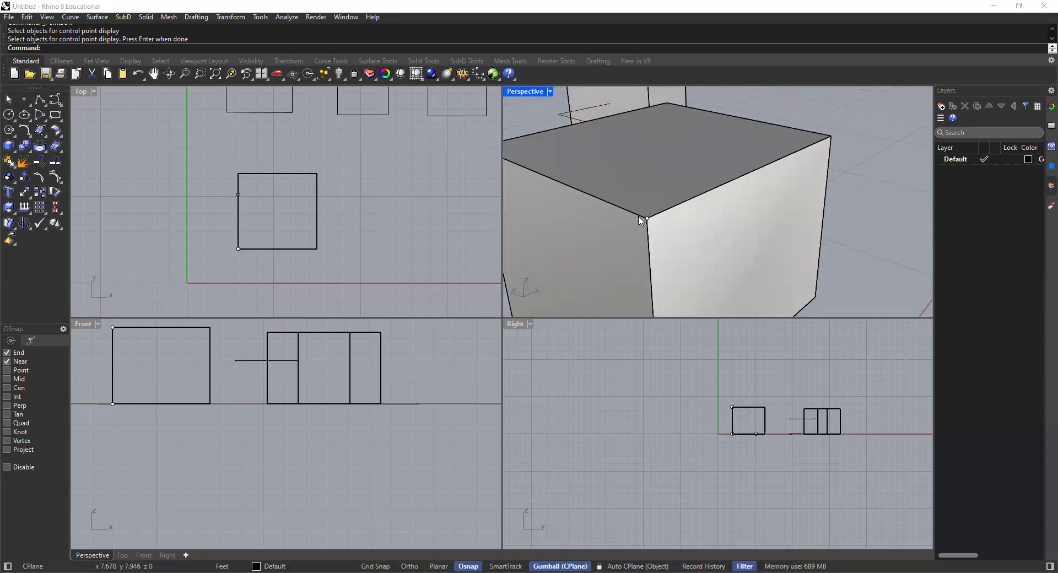
scroll(648, 220, down, 5)
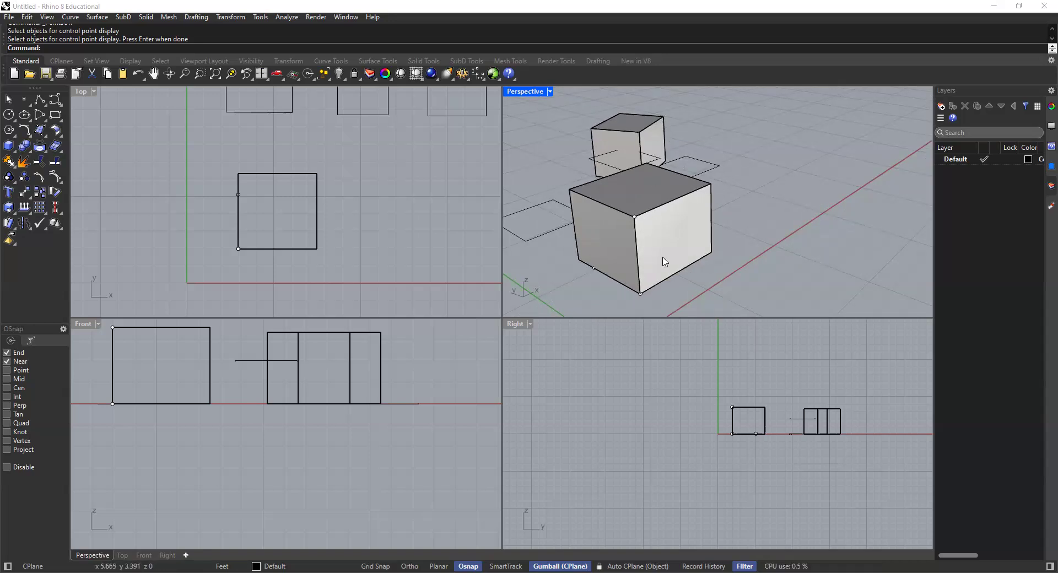
shift+right_drag(663, 257, 656, 259)
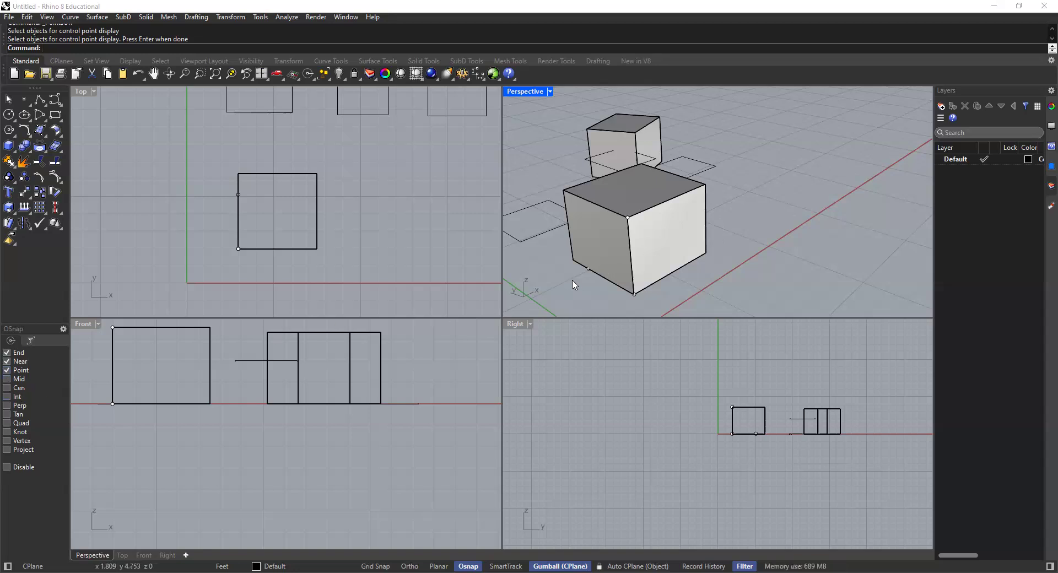
Step: Undo the recent changes back through the smaller box's Gumball rotation and run PtOffSelected to turn off control points
key(ctrl+z)
key(ctrl+z)
click(559, 144)
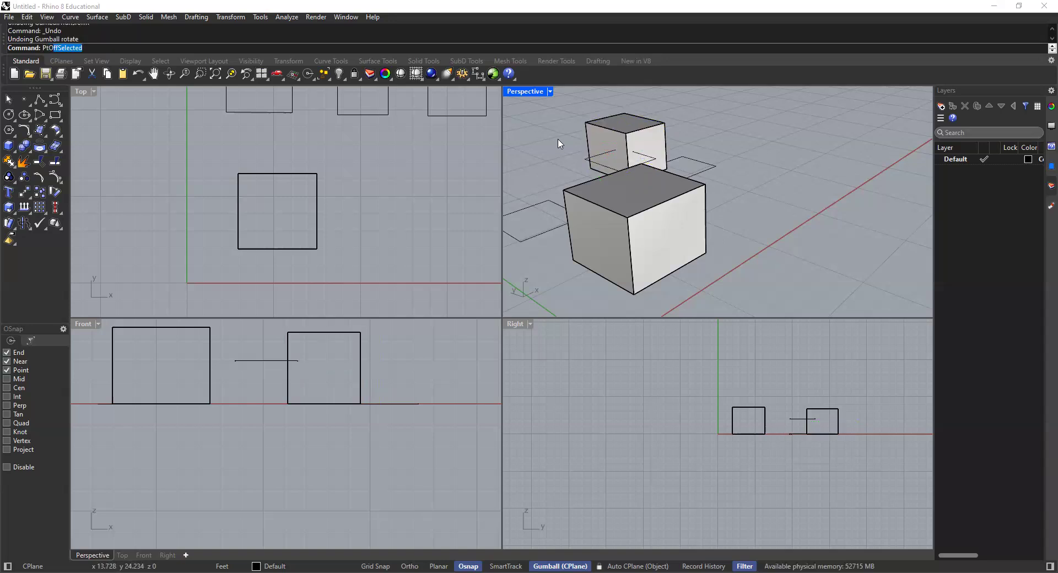
key(Return)
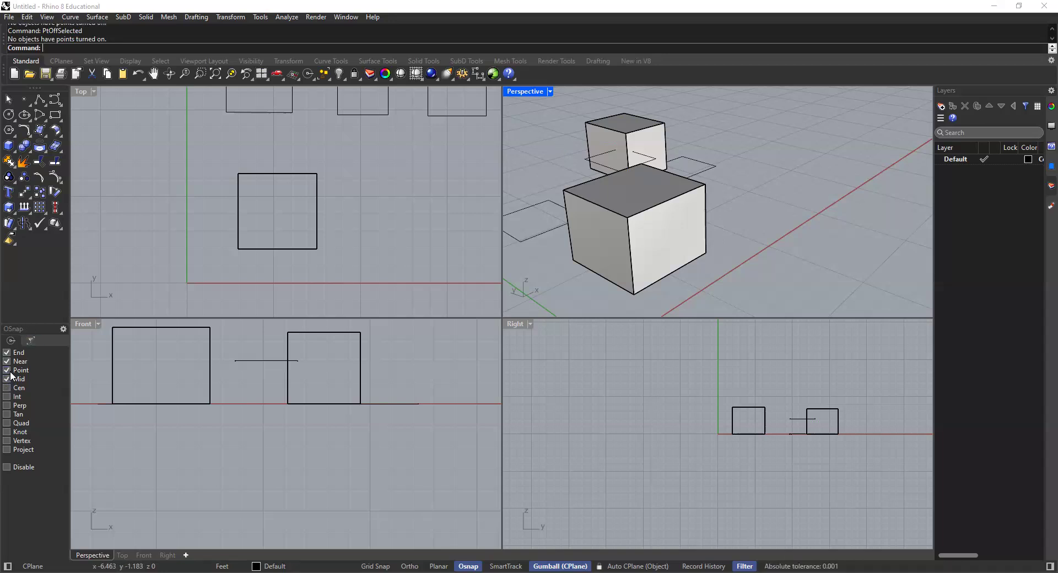
Step: Switch from the Point to the Mid object snap, try starting a polyline at the larger box's vertical edge midpoint, and cancel
click(40, 113)
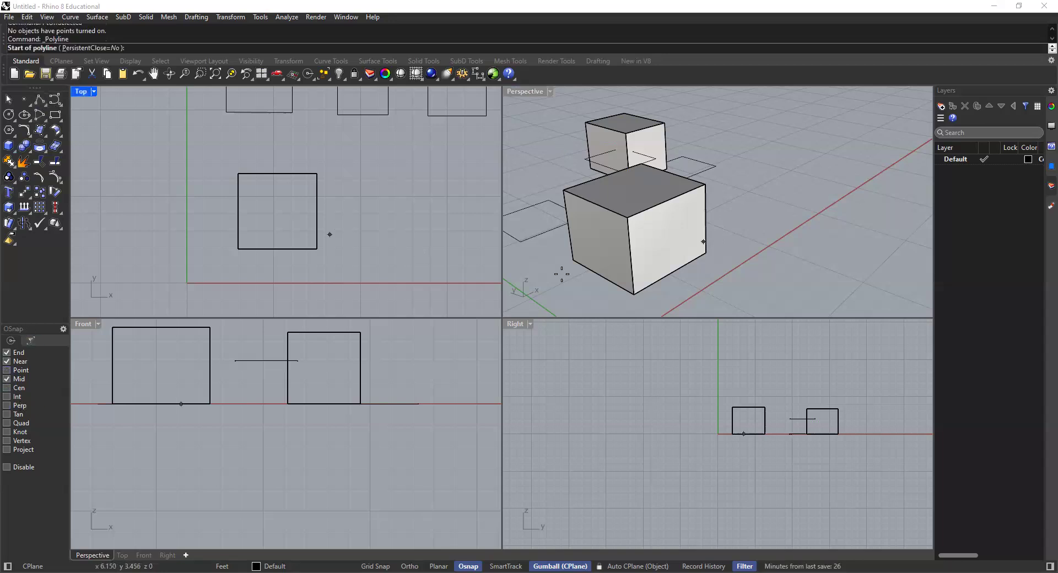
click(630, 256)
right_drag(656, 259, 666, 256)
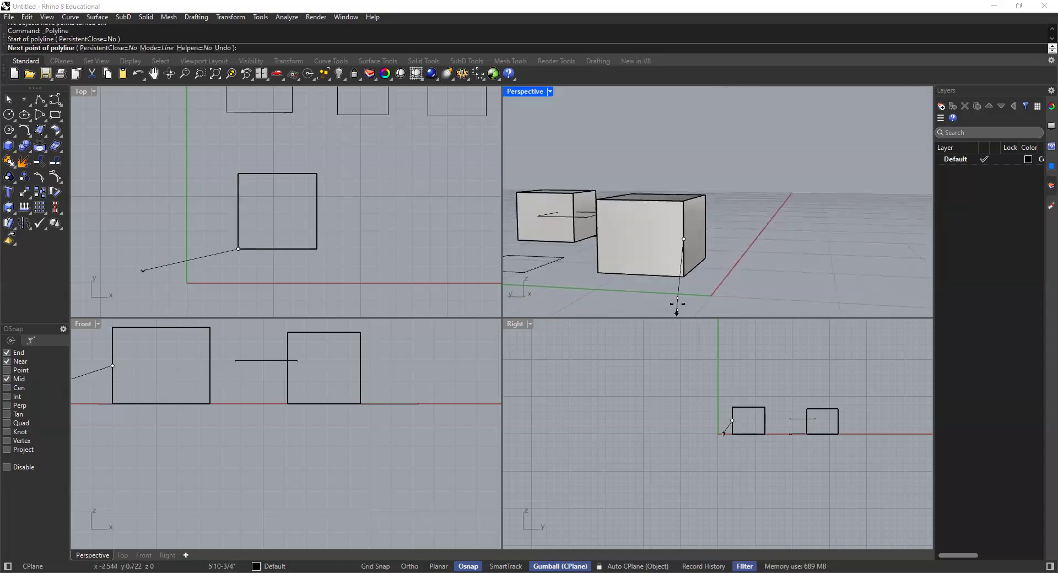
key(Escape)
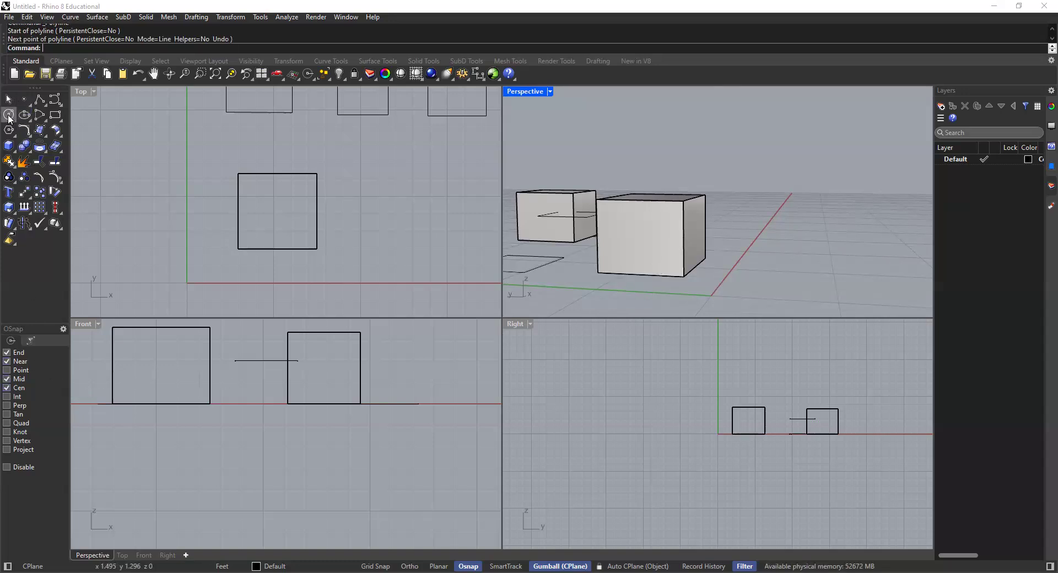
Step: Turn on the Cen object snap and draw a circle beside the larger box in the Top viewport
click(8, 114)
scroll(445, 209, down, 4)
click(440, 206)
click(467, 208)
scroll(441, 210, up, 2)
Step: Try starting a polyline at the circle's center by snapping from its edge with Cen, and cancel
click(44, 97)
scroll(386, 244, up, 8)
shift+scroll(477, 217, down, 2)
shift+right_drag(478, 217, 405, 257)
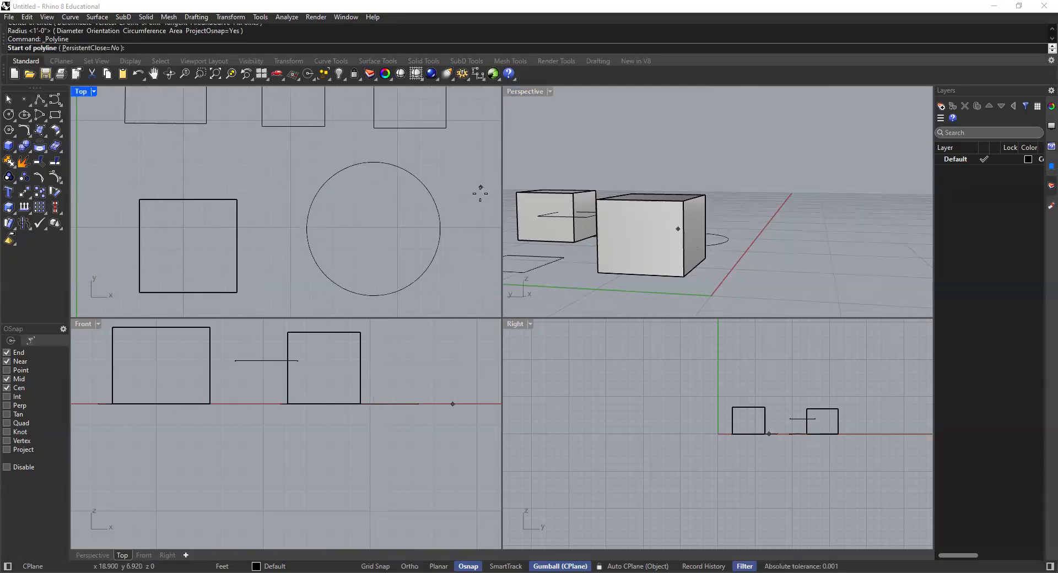
click(409, 178)
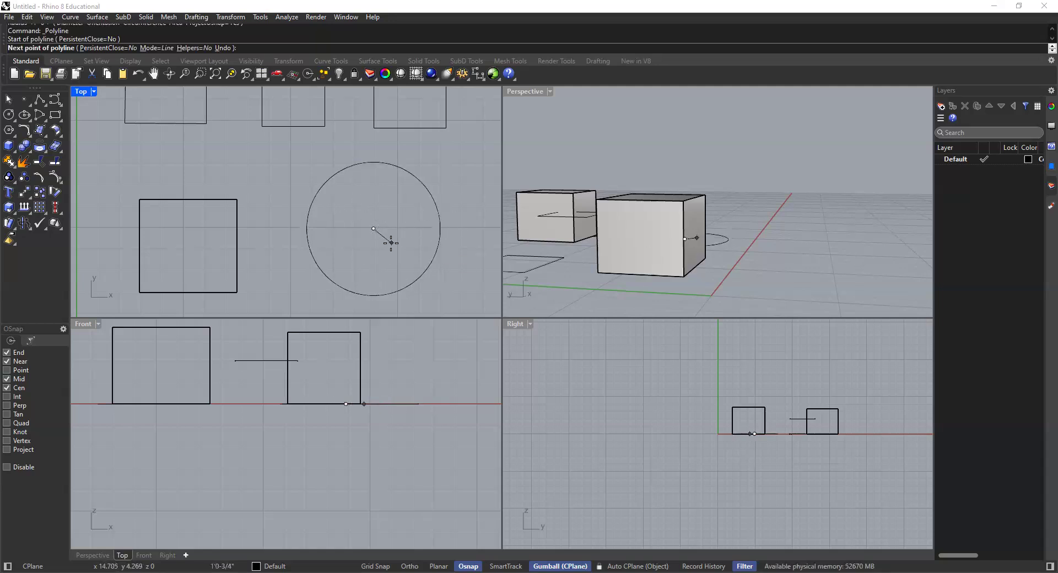
key(Escape)
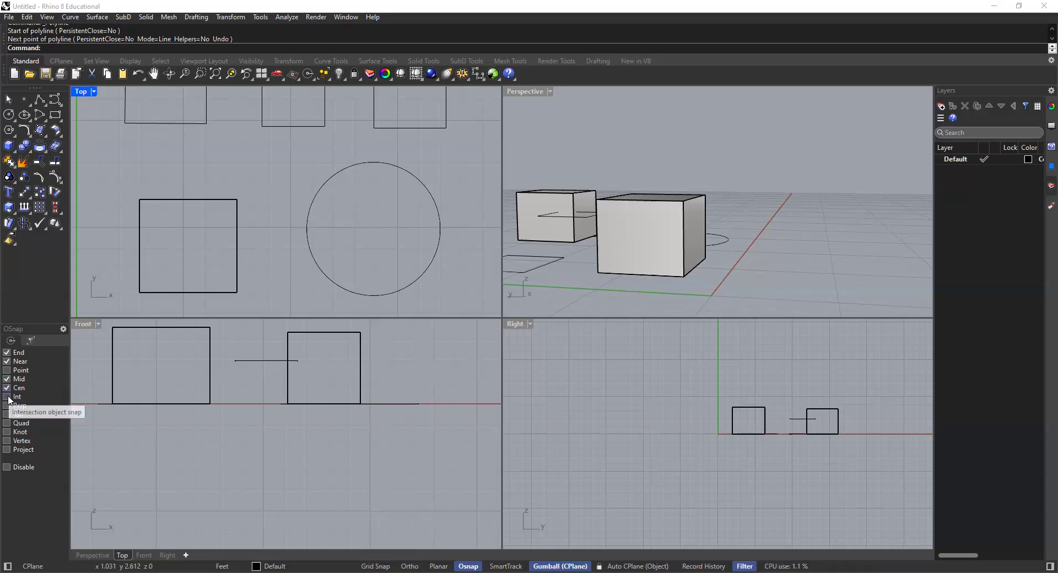
Step: Turn on the Int object snap, with the polyline passing through the smaller box in view in Perspective
click(7, 397)
scroll(279, 259, down, 3)
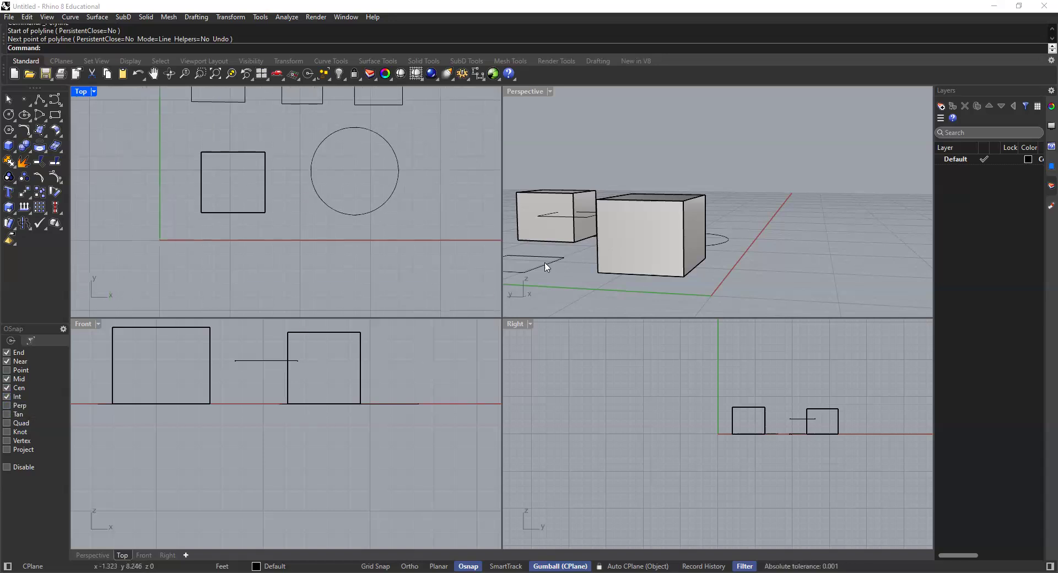
scroll(551, 259, up, 5)
right_drag(573, 246, 638, 172)
scroll(615, 226, up, 3)
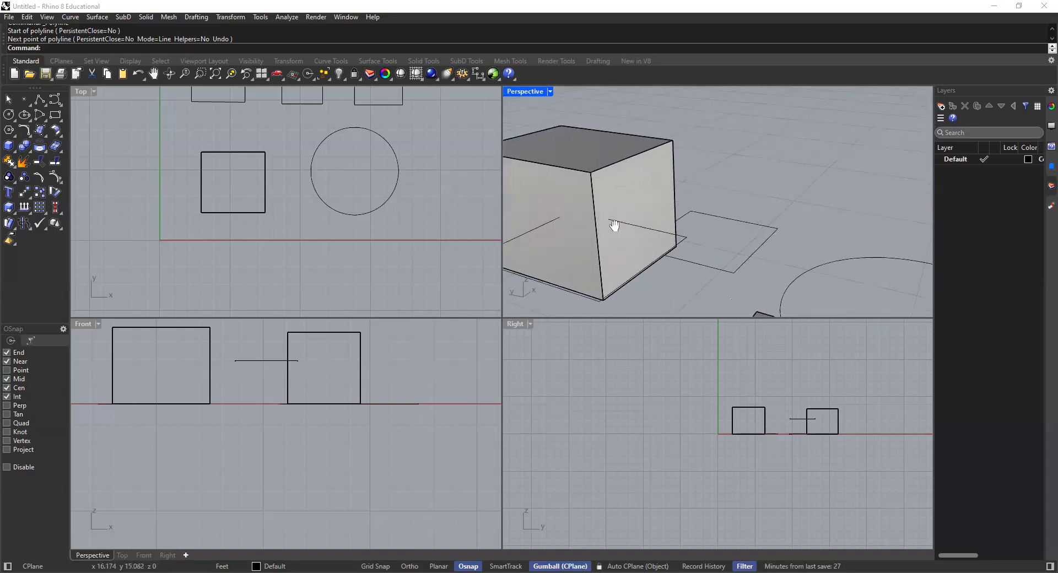
shift+right_drag(615, 226, 605, 234)
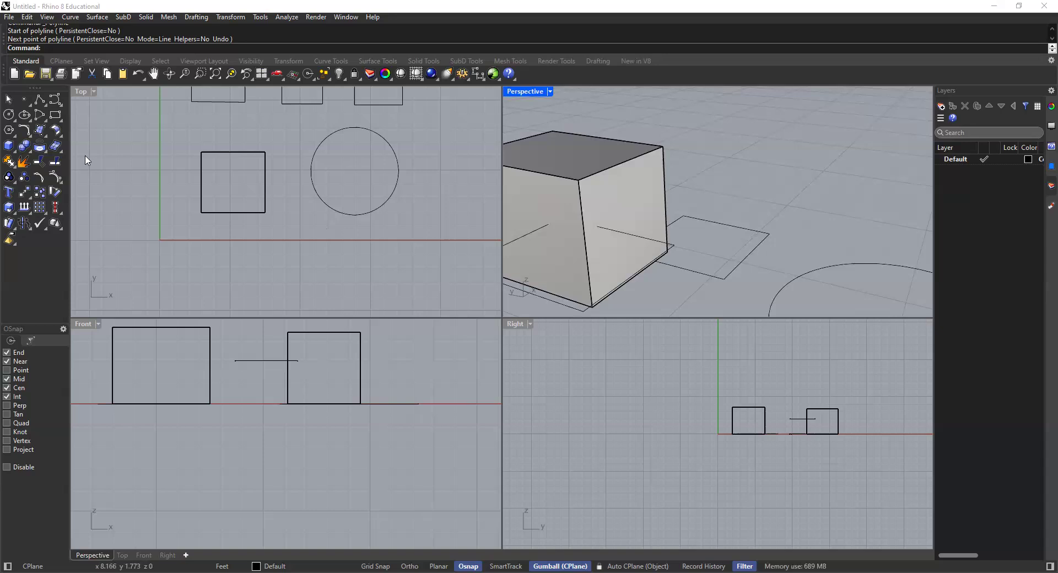
Step: Try locating a polyline start where the existing polyline passes through the smaller box's face, and cancel the command
click(39, 100)
scroll(606, 215, up, 2)
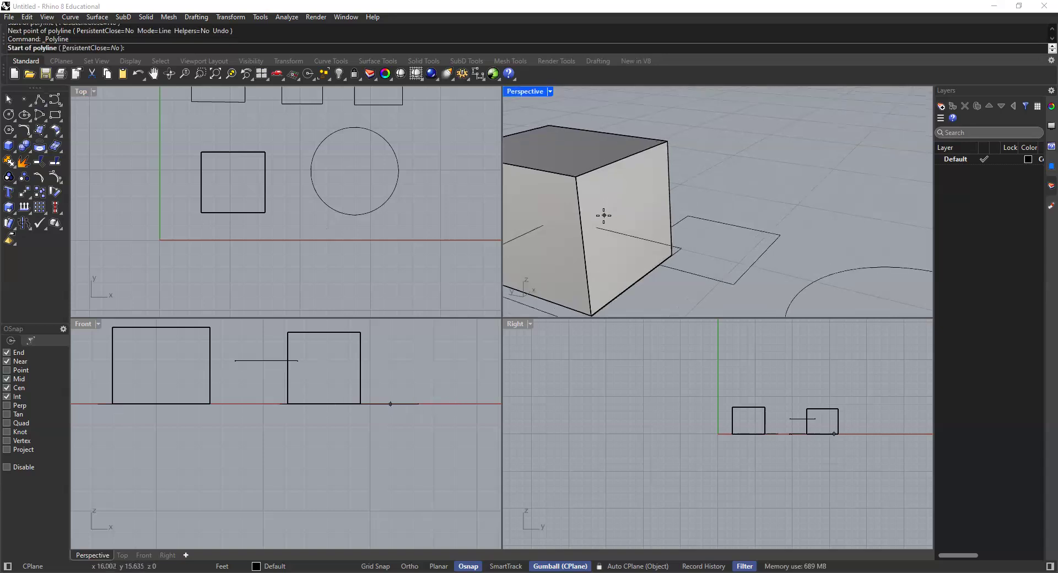
scroll(603, 230, up, 2)
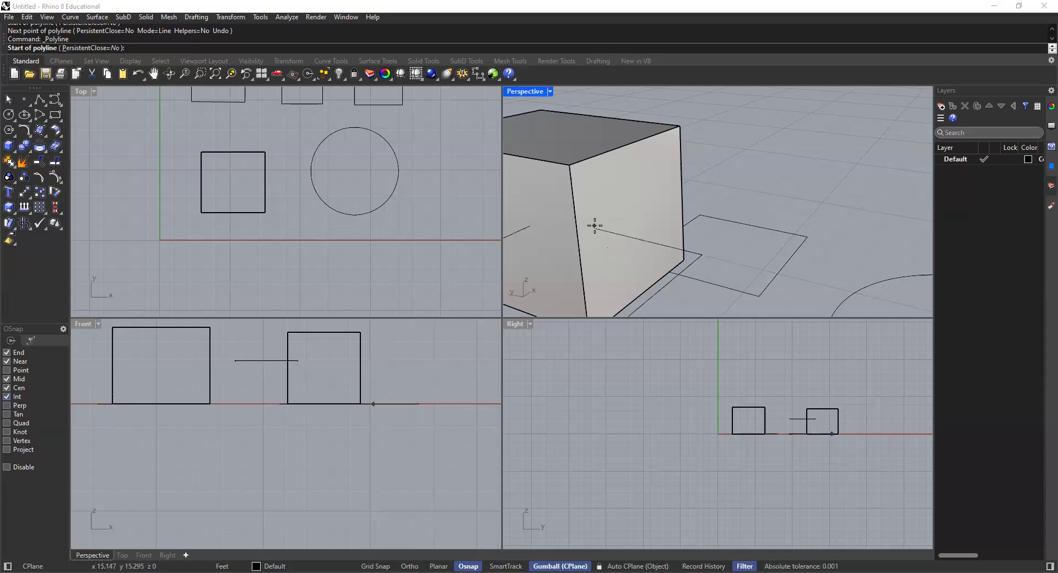
scroll(593, 227, up, 2)
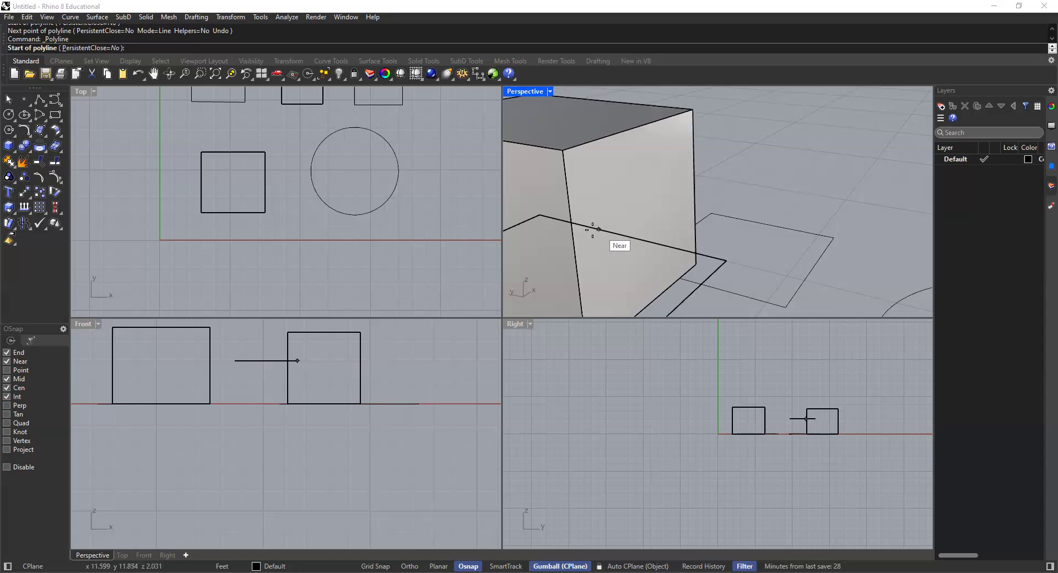
scroll(629, 218, down, 5)
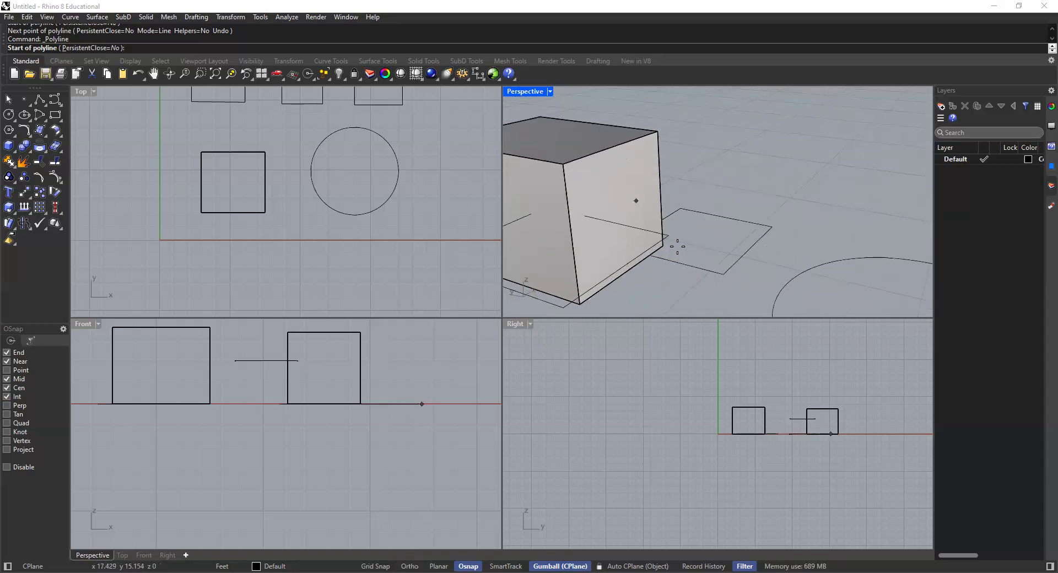
scroll(680, 230, down, 5)
right_drag(673, 267, 588, 293)
scroll(640, 221, up, 7)
shift+right_drag(635, 226, 611, 293)
key(Escape)
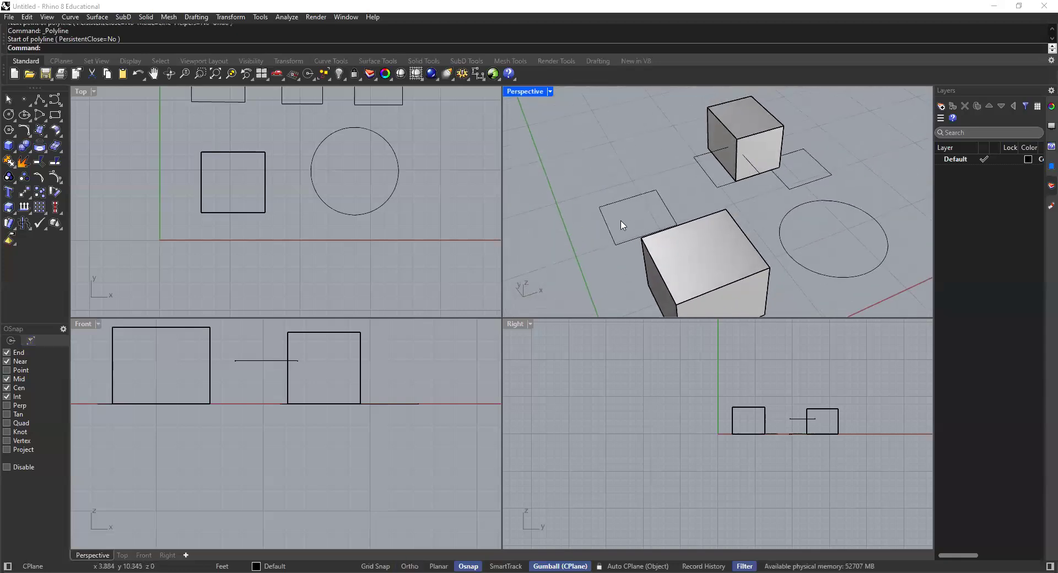
Step: Move the smaller box along X and Y with the Gumball until it partly overlaps the larger box
click(743, 109)
scroll(744, 127, down, 4)
right_drag(747, 135, 820, 123)
scroll(693, 170, up, 4)
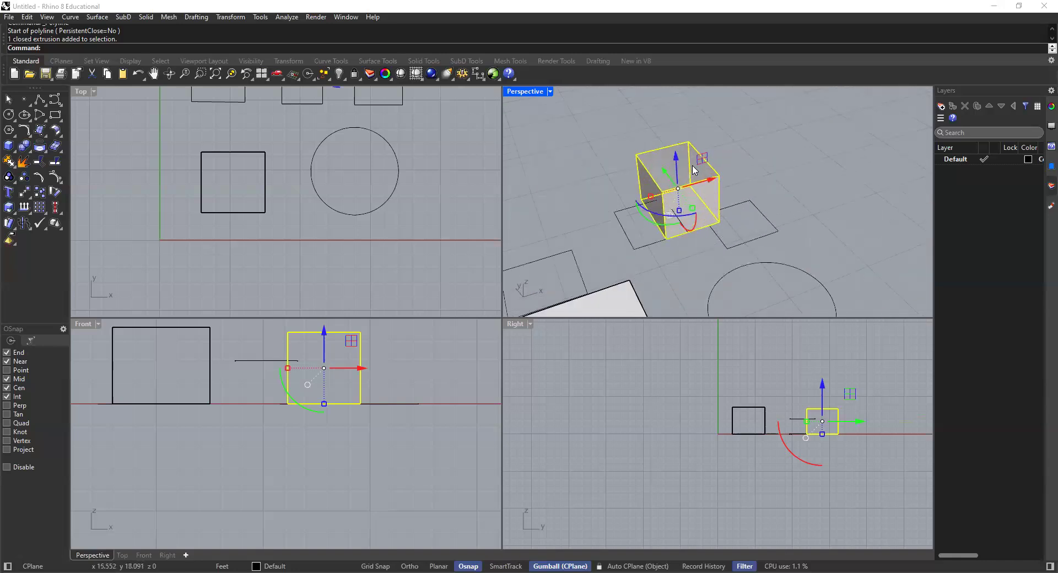
drag(709, 185, 622, 205)
key(ctrl+z)
scroll(595, 220, down, 2)
right_drag(595, 220, 662, 190)
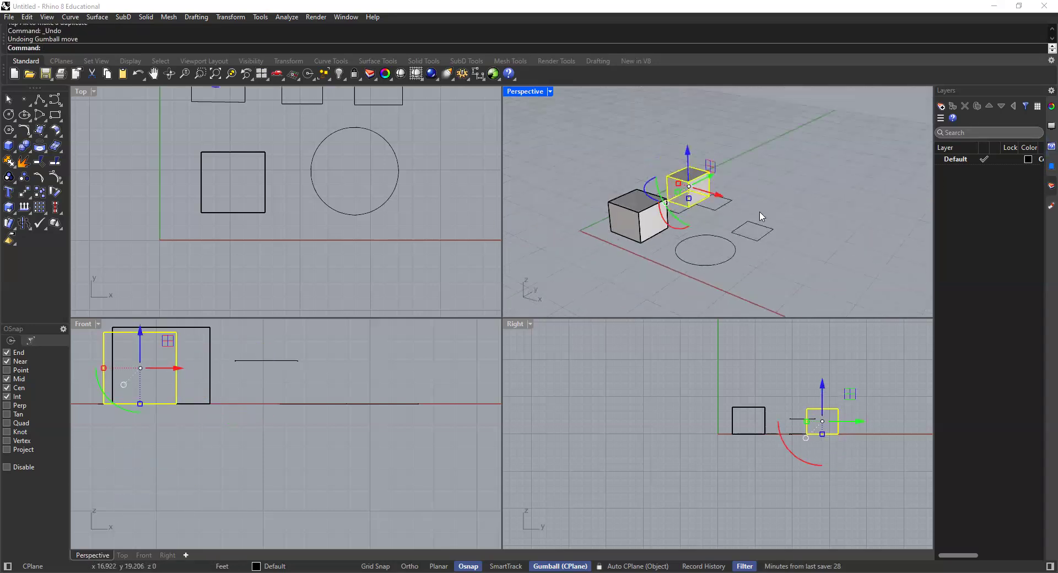
scroll(689, 175, up, 3)
drag(690, 175, 631, 203)
click(685, 154)
scroll(617, 204, up, 1)
right_drag(550, 202, 579, 279)
scroll(678, 247, up, 3)
right_drag(678, 248, 579, 210)
click(44, 115)
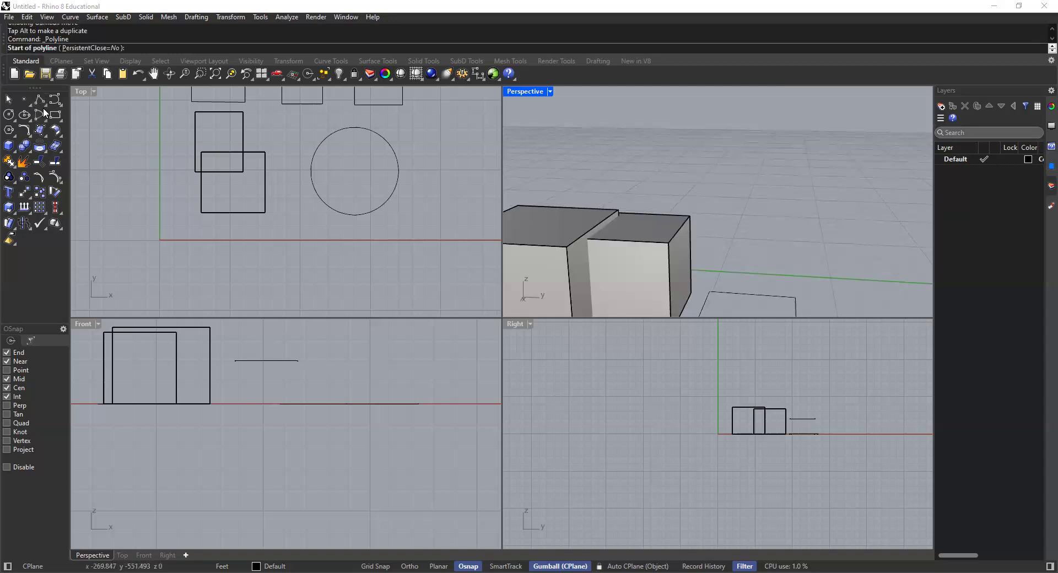
click(40, 98)
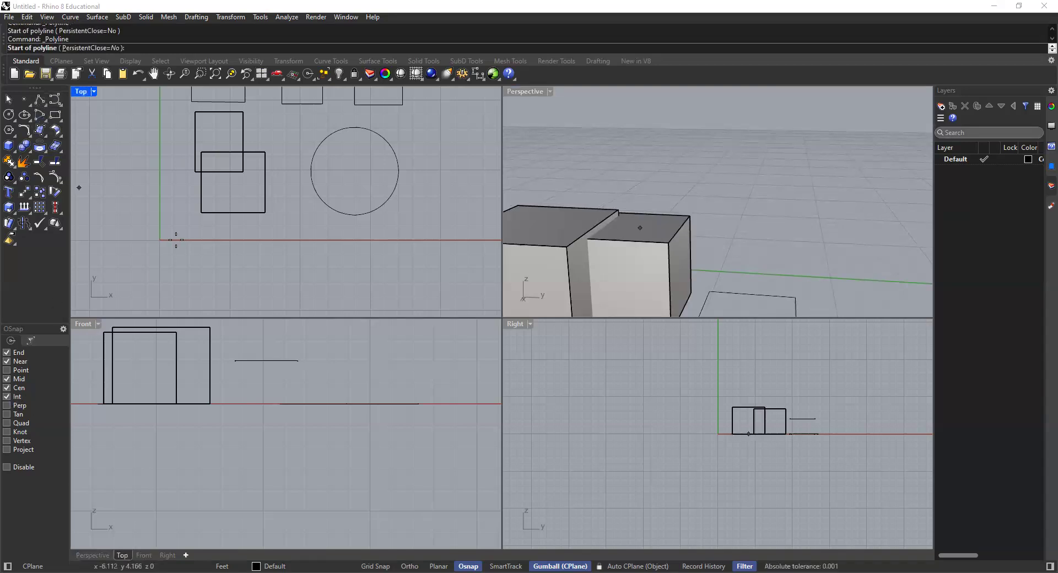
right_drag(642, 243, 704, 267)
key(Escape)
Step: Move one of the floor rectangles with the Gumball so it overlaps the neighbouring floor rectangle
click(663, 273)
drag(600, 303, 786, 199)
scroll(785, 199, up, 6)
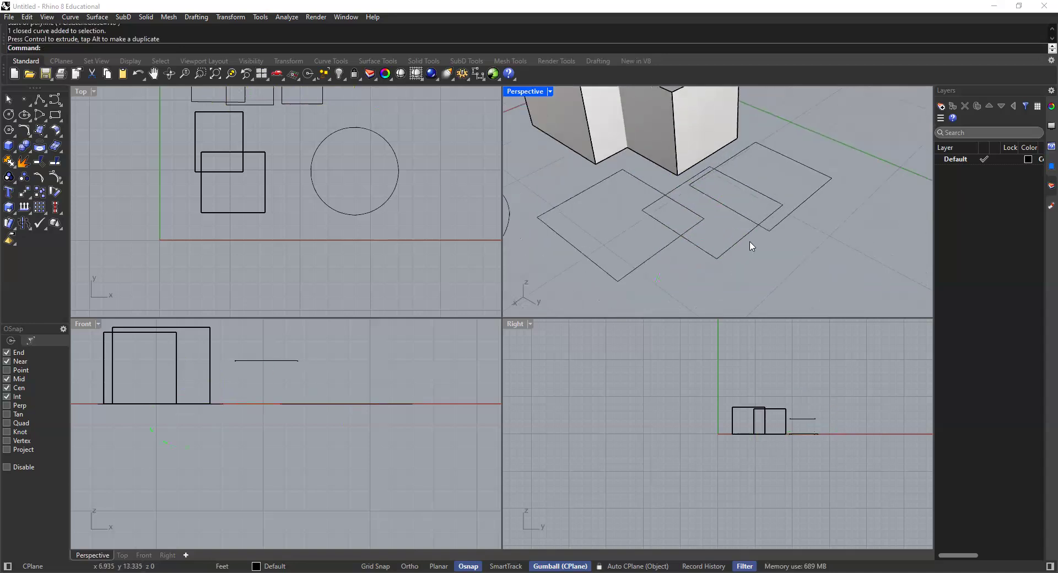
Step: Draw a short single-segment polyline starting at the Int snap where the rectangles' edges cross in Perspective
click(36, 102)
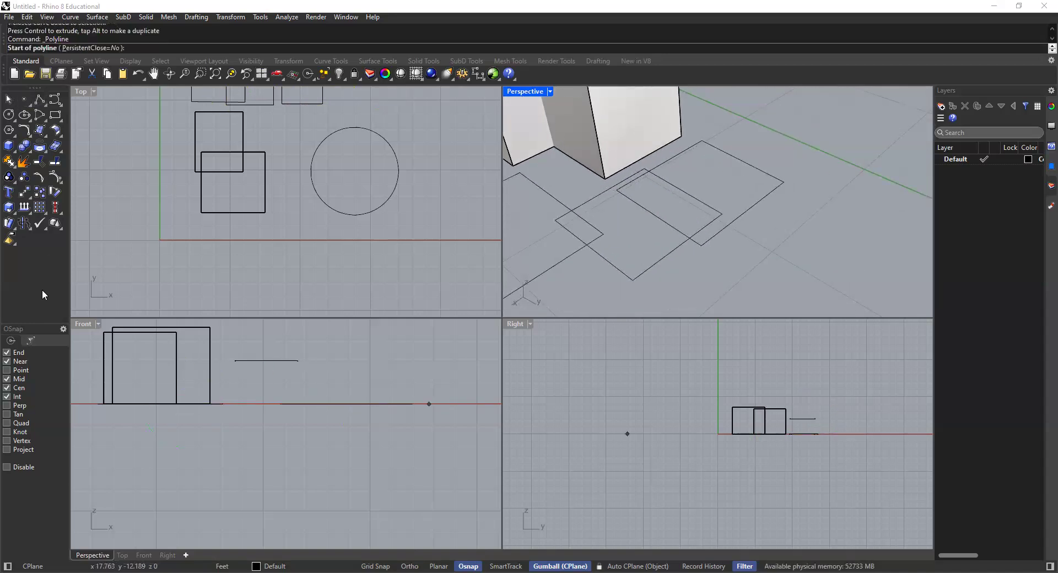
click(689, 238)
right_drag(692, 271, 560, 182)
click(695, 279)
key(Return)
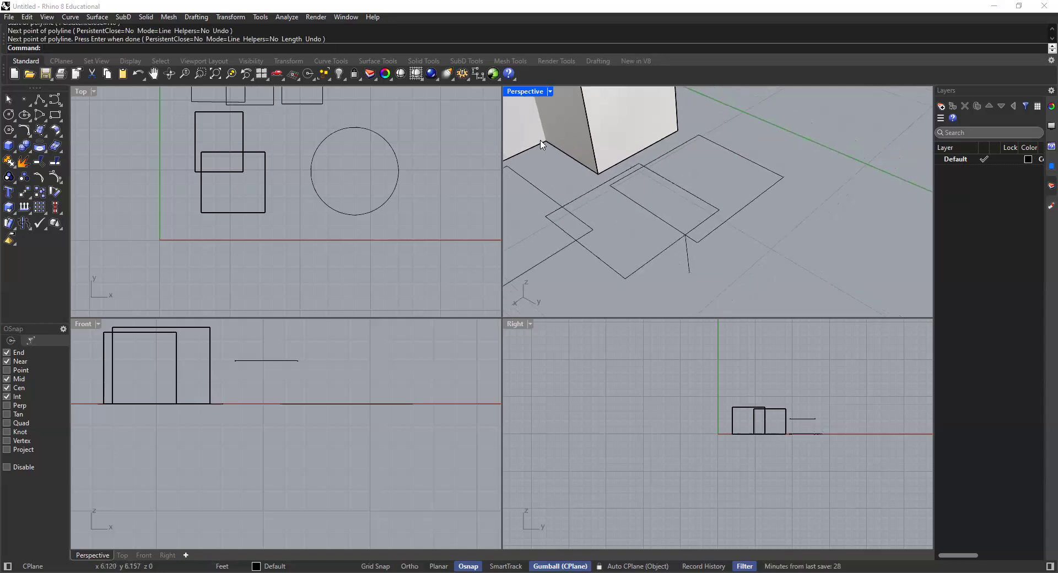
Step: Try starting a polyline at the point where the two overlapping boxes' base edges meet, and cancel the command
right_drag(535, 143, 612, 245)
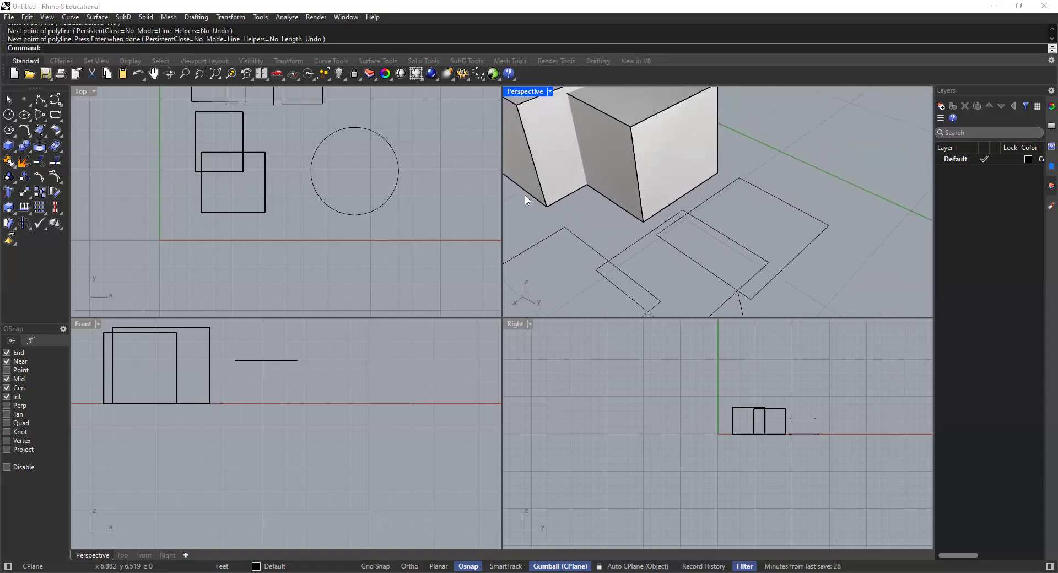
click(39, 100)
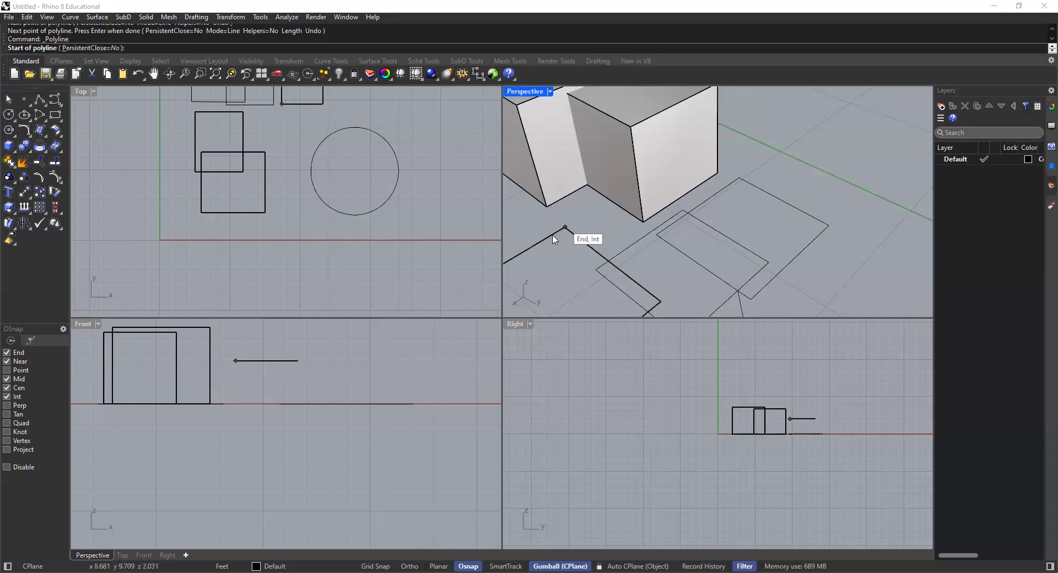
click(588, 186)
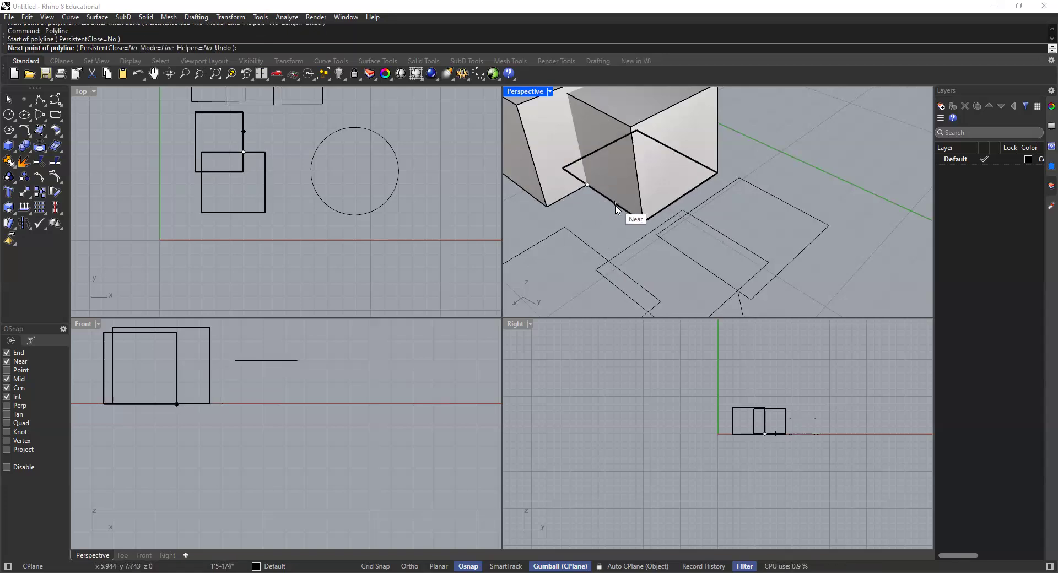
scroll(619, 216, down, 5)
key(Escape)
scroll(618, 216, down, 10)
mouse_move(583, 239)
right_down()
mouse_move(687, 243)
mouse_move(676, 274)
mouse_move(653, 230)
right_up()
scroll(675, 273, down, 5)
scroll(653, 230, up, 3)
scroll(654, 230, up, 5)
scroll(653, 230, down, 3)
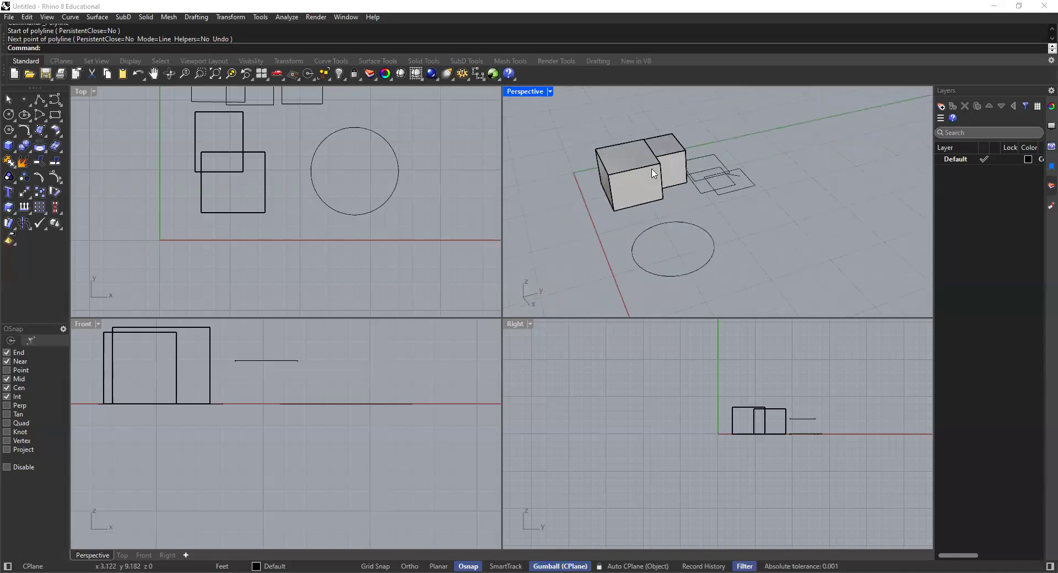
Step: Turn off the Int object snap and start a polyline on the near edge of the raised rectangle in Perspective
scroll(654, 231, down, 1)
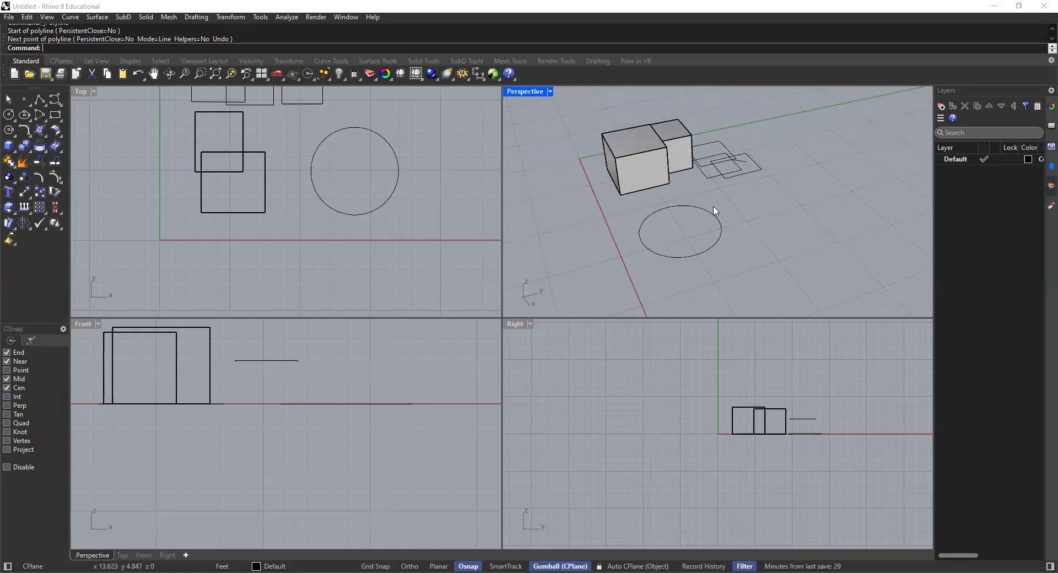
scroll(736, 165, up, 6)
scroll(689, 193, down, 2)
right_drag(580, 257, 628, 248)
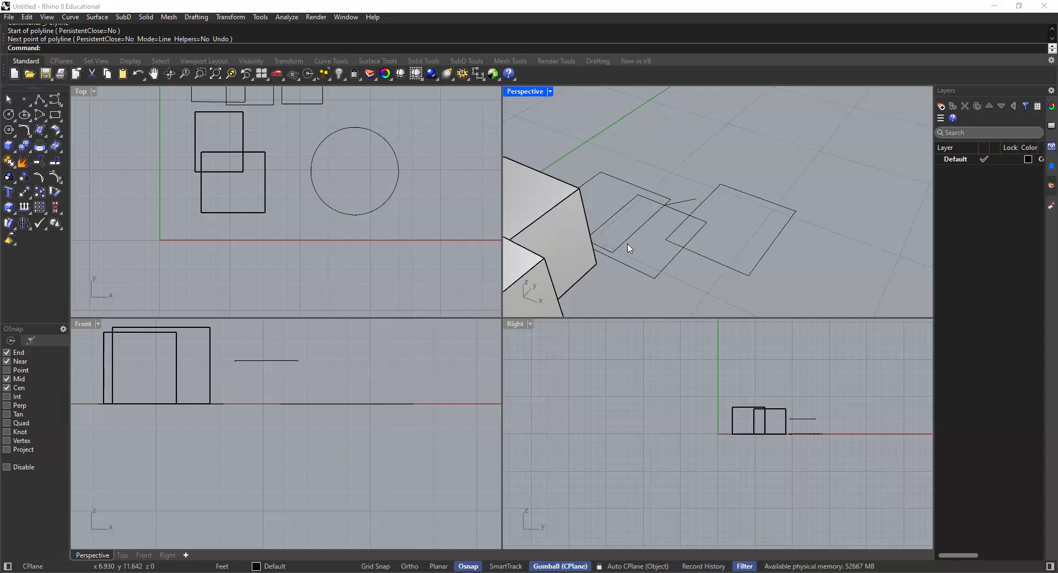
click(37, 116)
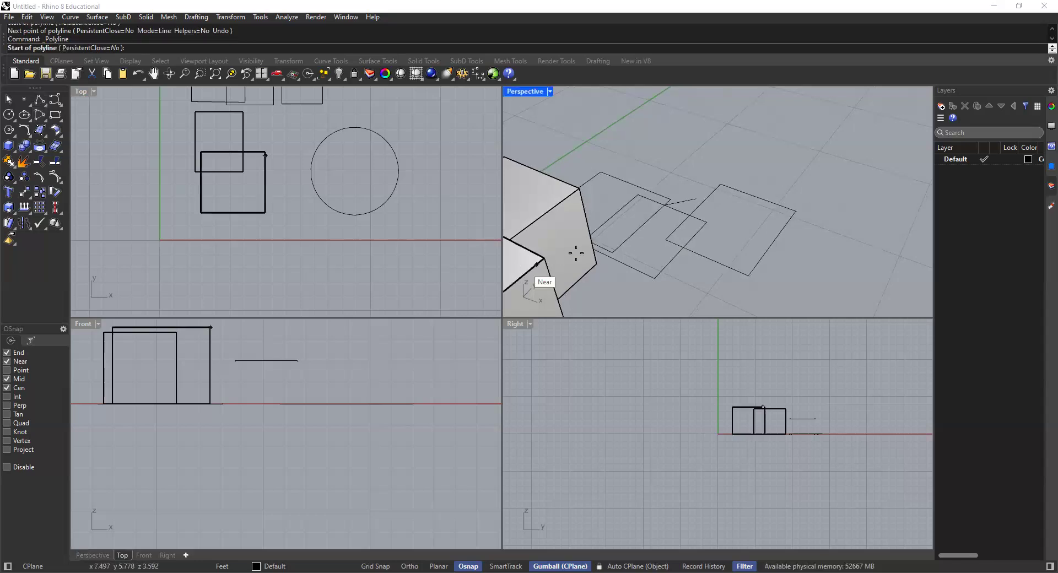
click(719, 266)
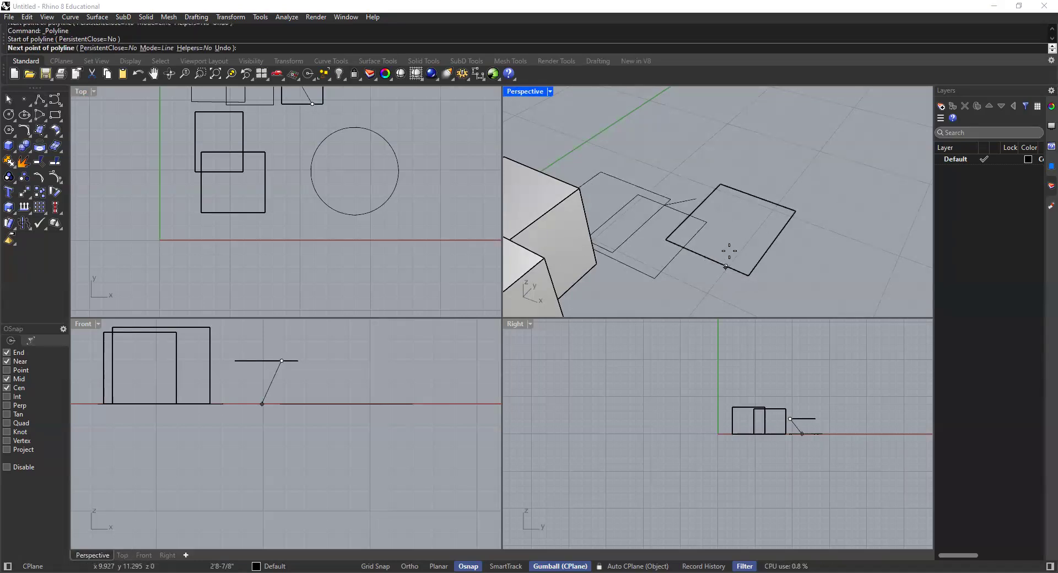
scroll(762, 208, up, 2)
scroll(763, 208, up, 2)
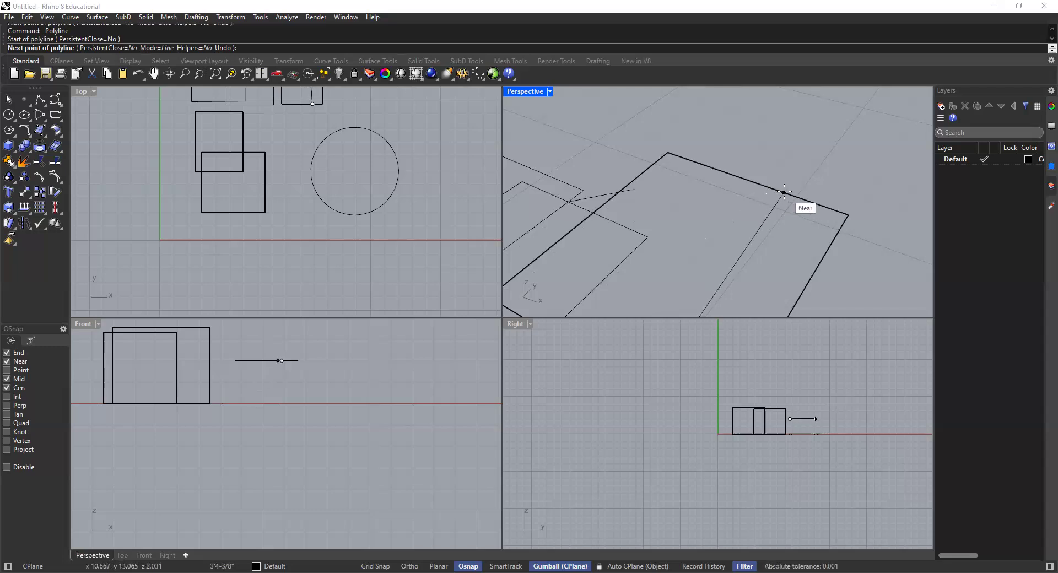
scroll(788, 194, down, 3)
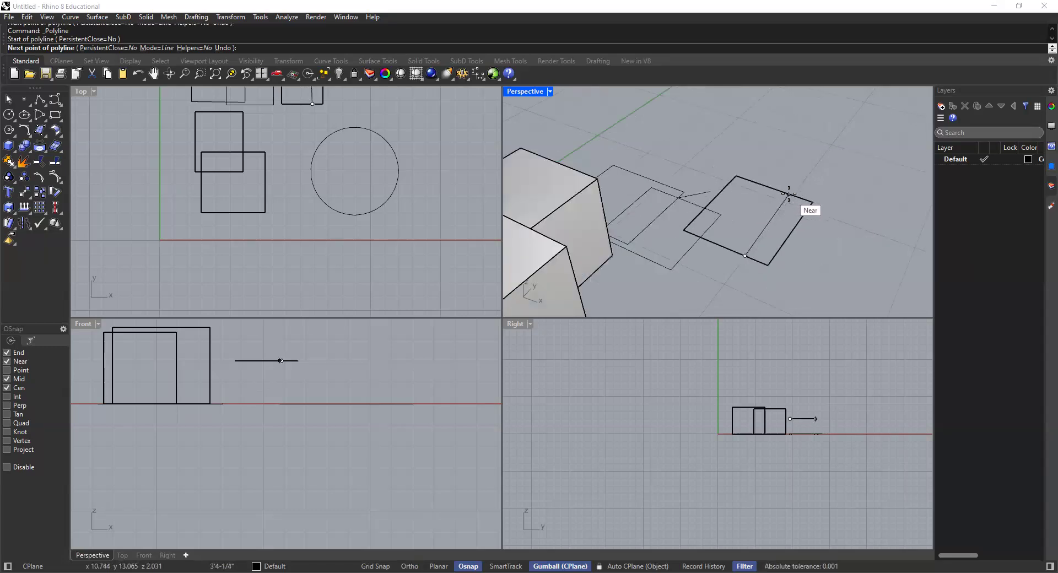
Step: Turn off Cen, turn on the Perp object snap, and finish the polyline perpendicular to the raised rectangle's opposite edge
scroll(789, 194, up, 2)
scroll(782, 191, up, 3)
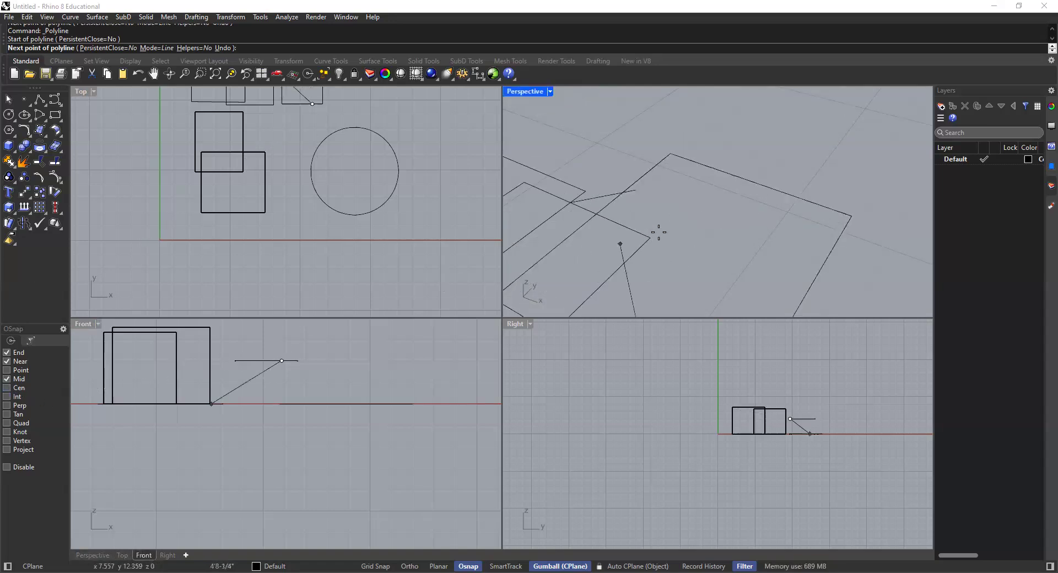
scroll(769, 185, down, 4)
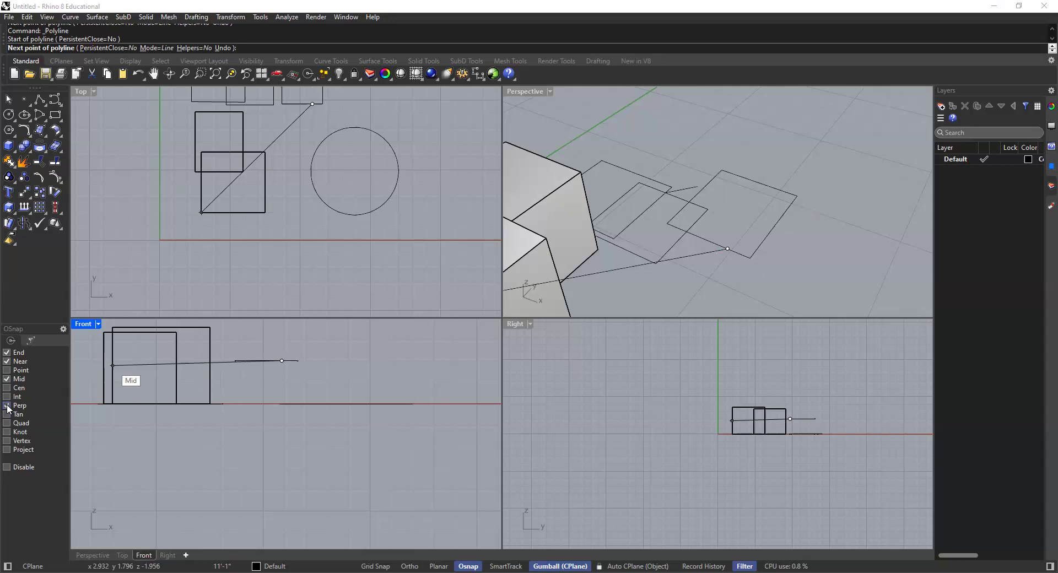
scroll(805, 174, up, 2)
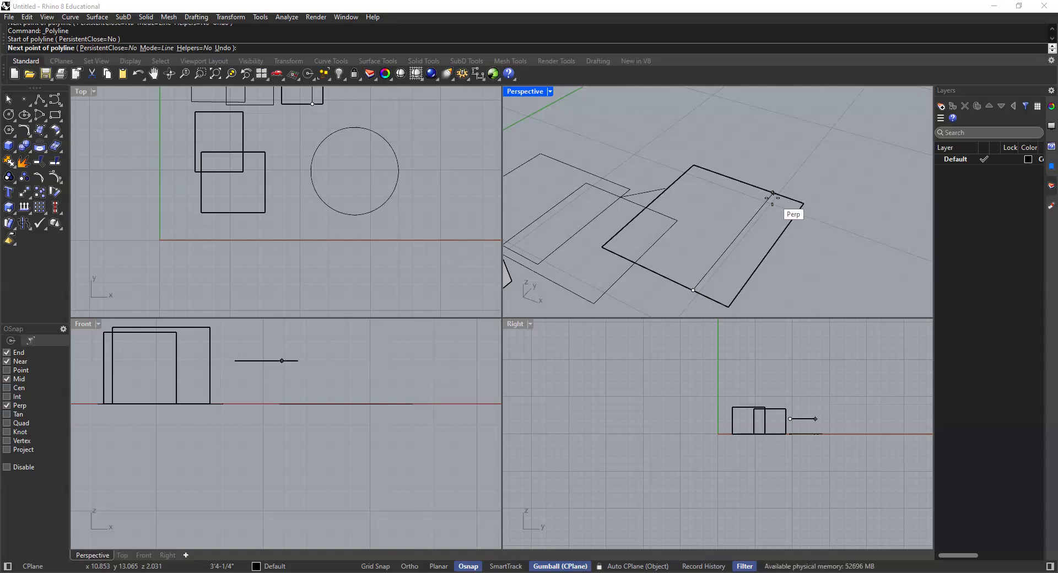
click(772, 194)
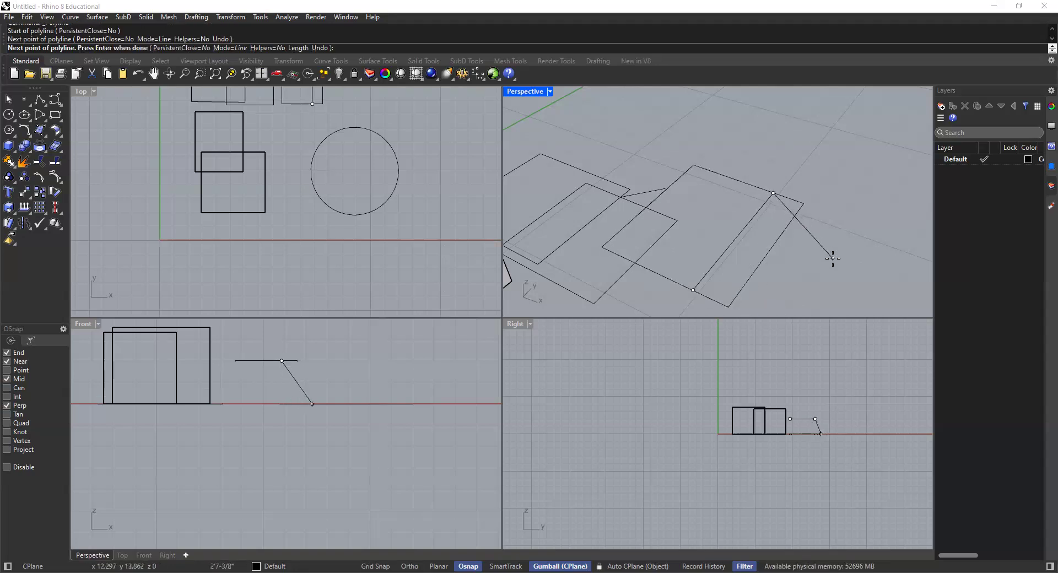
key(Return)
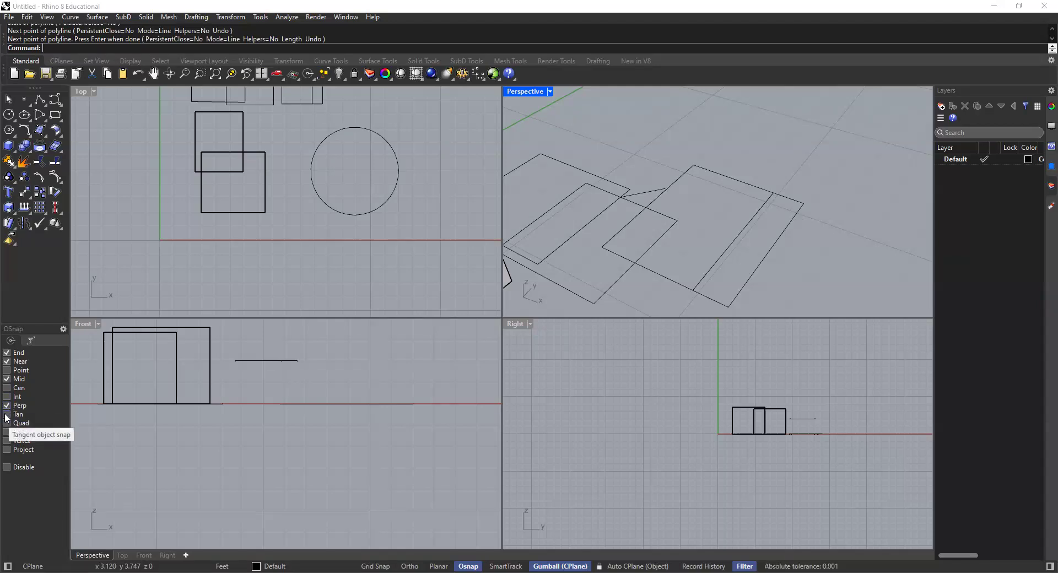
Step: Copy the circle along X with the Gumball in the Top viewport, placing the duplicate beside the original
click(373, 134)
click(441, 197)
click(391, 162)
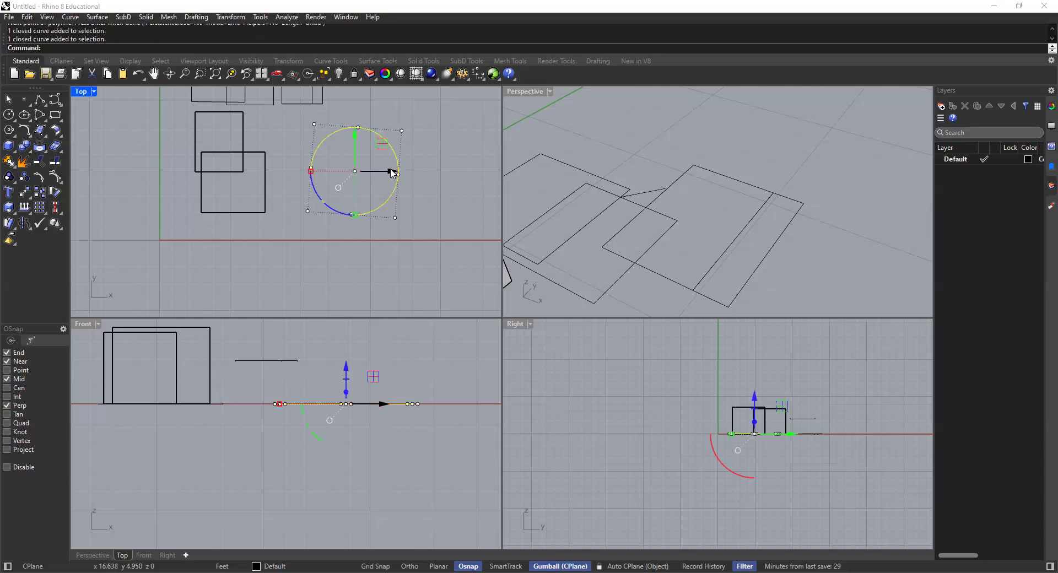
alt+drag(390, 173, 490, 173)
click(402, 112)
Step: Draw a polyline from the top of the original circle to the copied circle's top, ending with the Tan object snap turned on
scroll(419, 120, up, 4)
right_drag(418, 120, 300, 139)
click(40, 100)
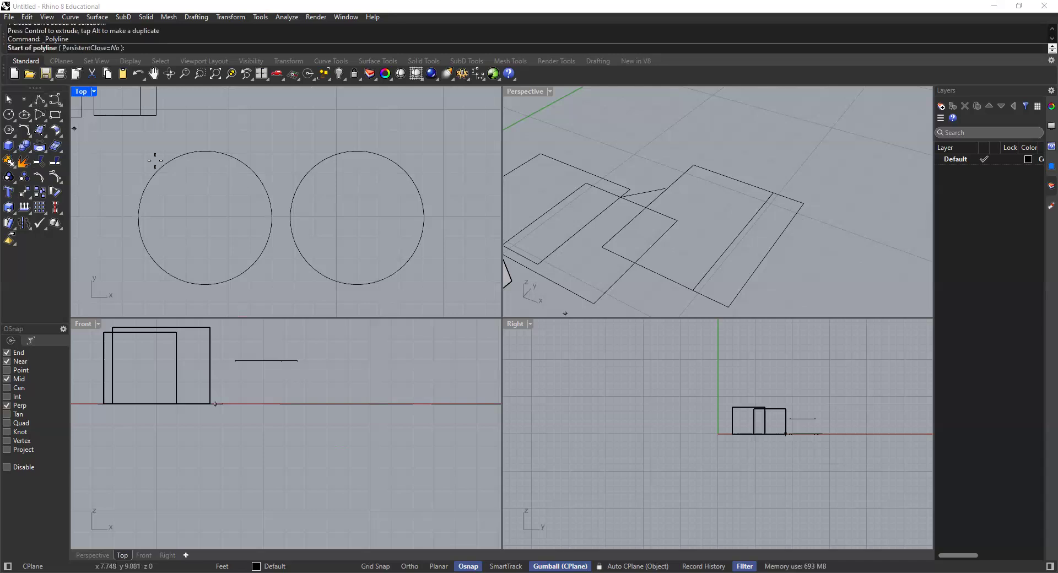
click(209, 151)
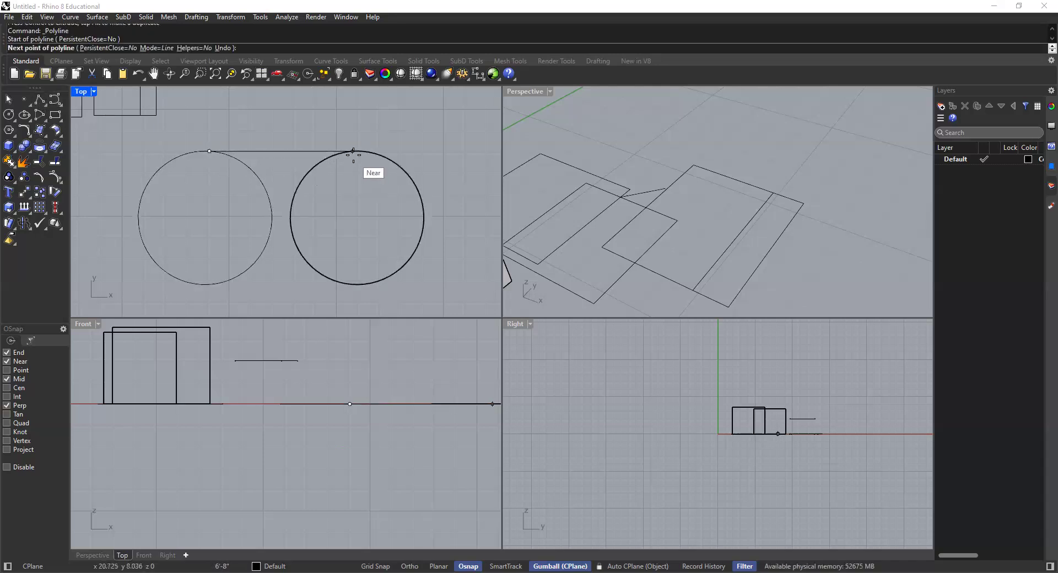
click(7, 414)
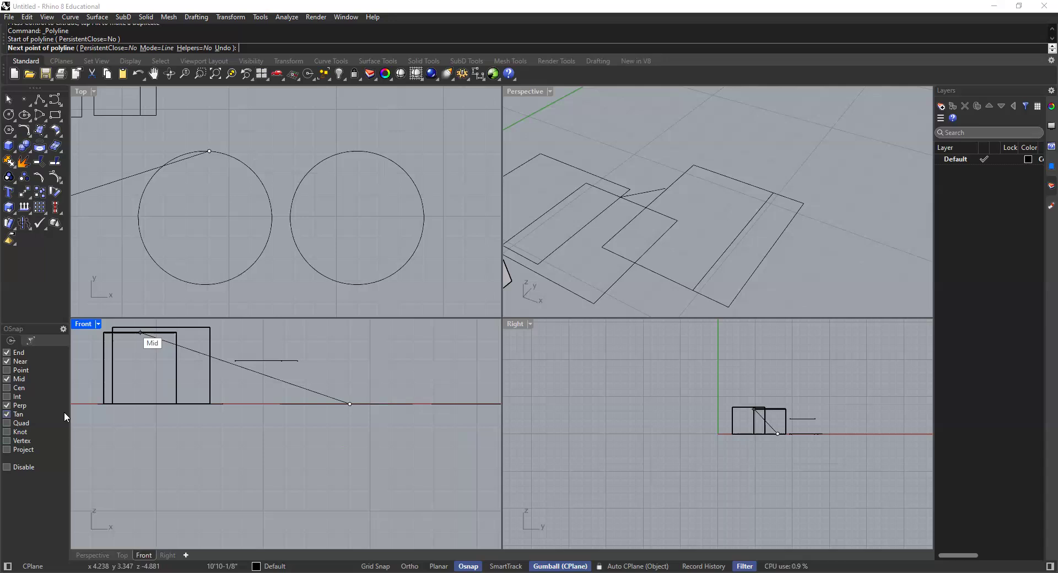
click(357, 150)
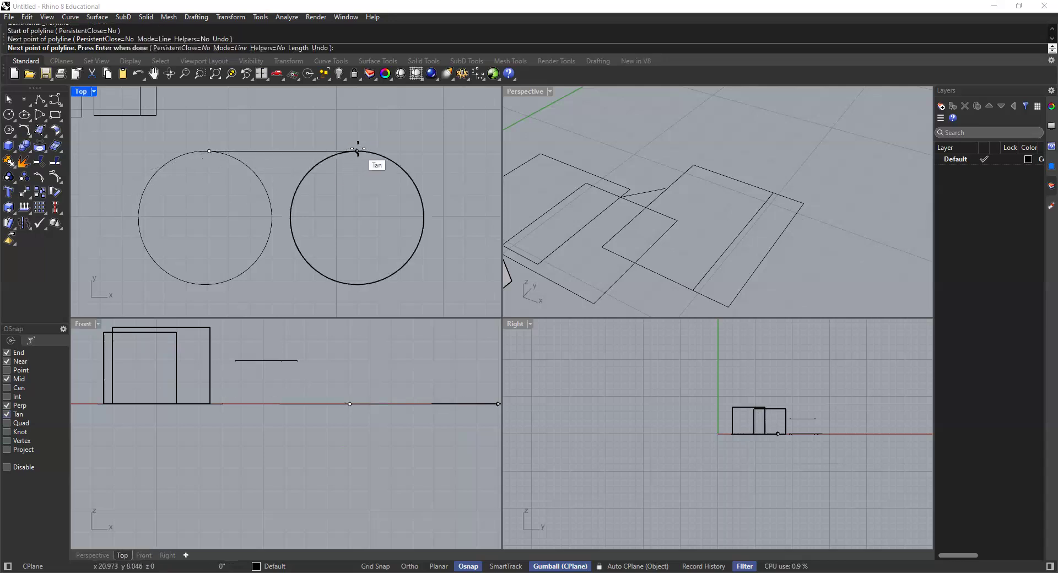
key(Return)
Step: Copy the second circle farther along X with the Gumball to make a separate third circle
scroll(338, 228, down, 5)
scroll(332, 177, up, 12)
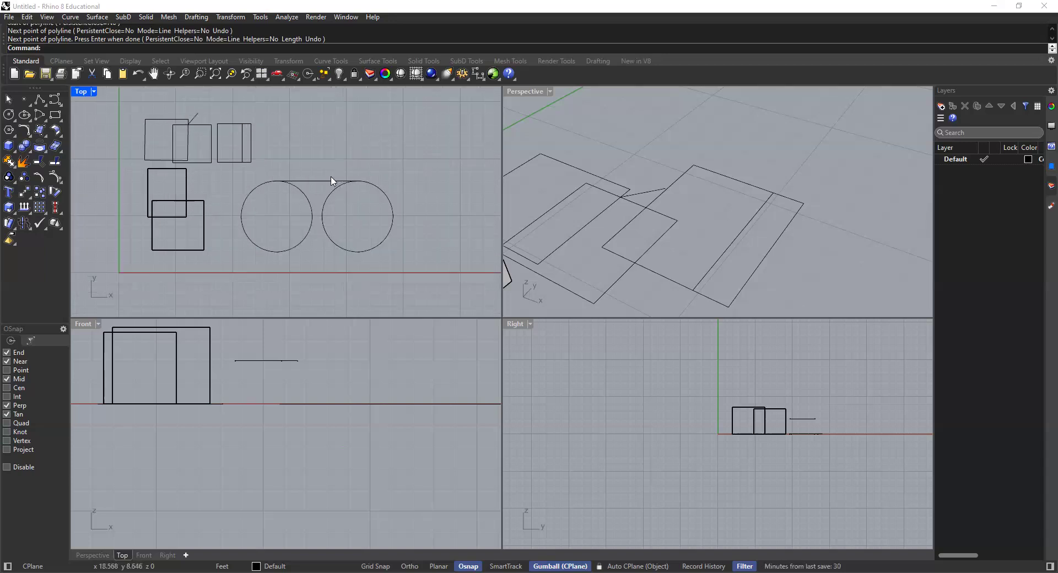
click(338, 198)
scroll(343, 213, down, 6)
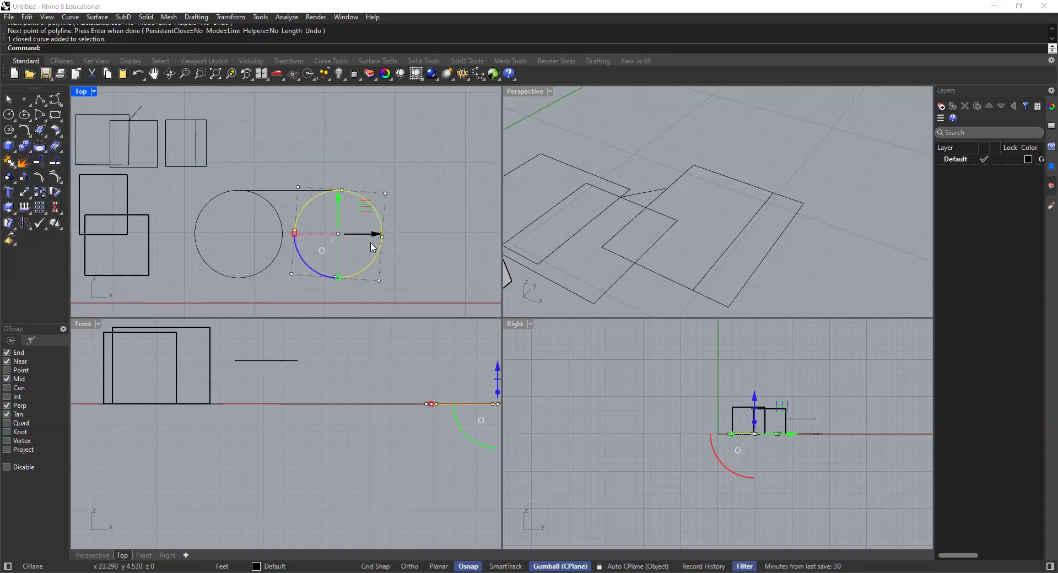
click(416, 193)
click(377, 220)
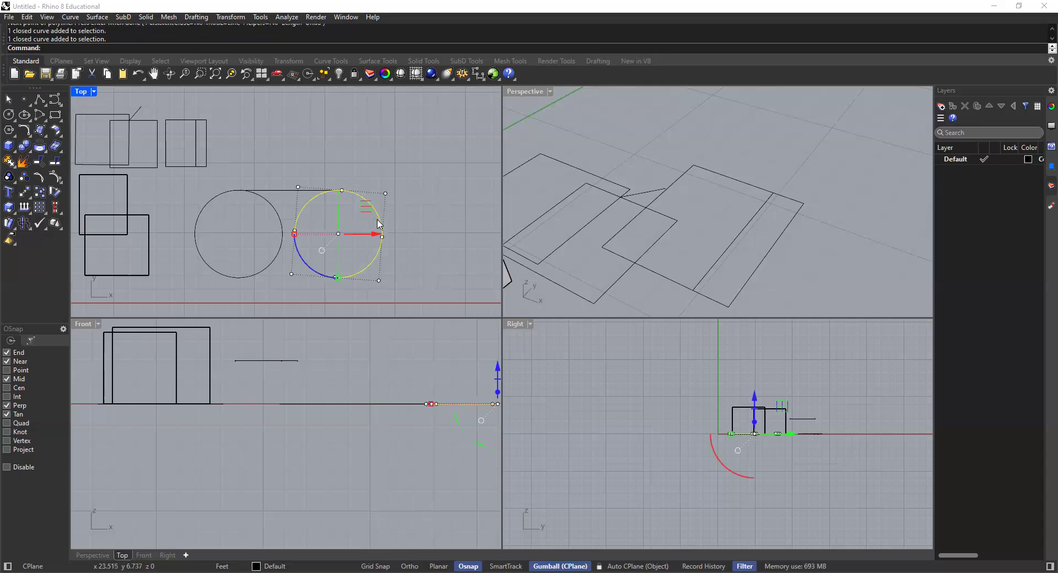
right_drag(394, 243, 379, 248)
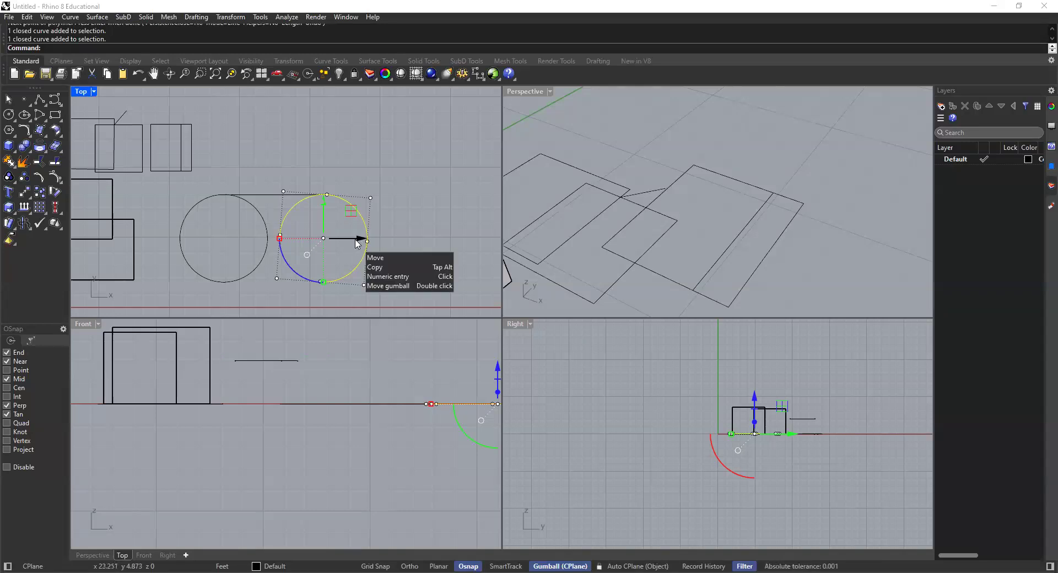
drag(355, 244, 475, 259)
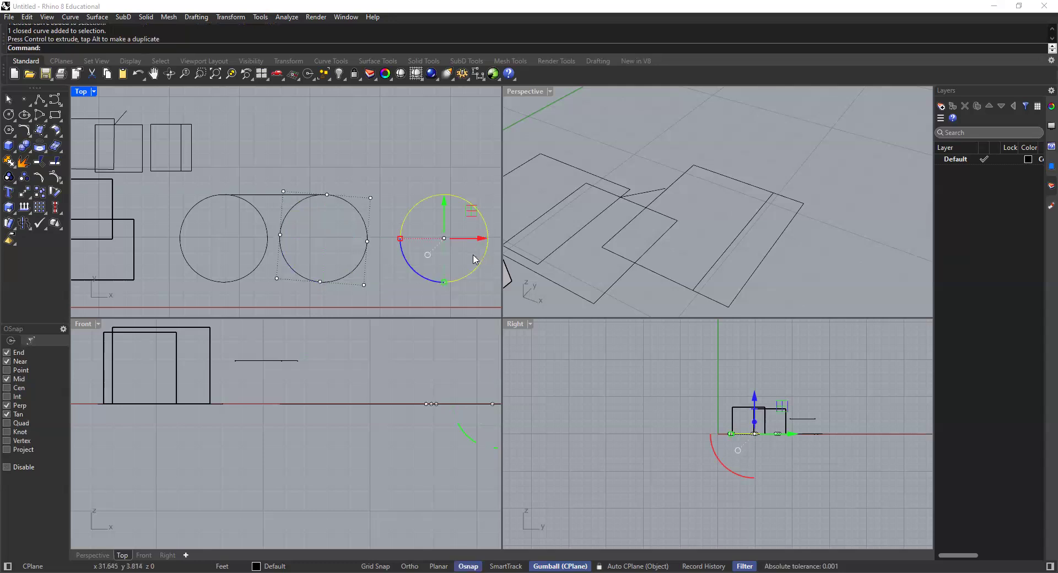
key(Escape)
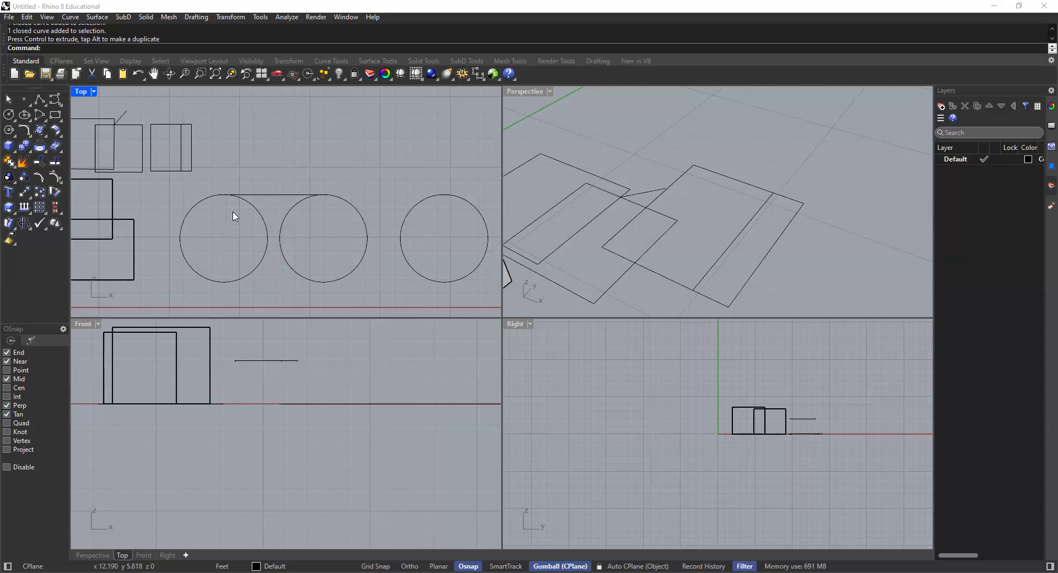
click(467, 204)
right_drag(432, 160, 293, 146)
key(Escape)
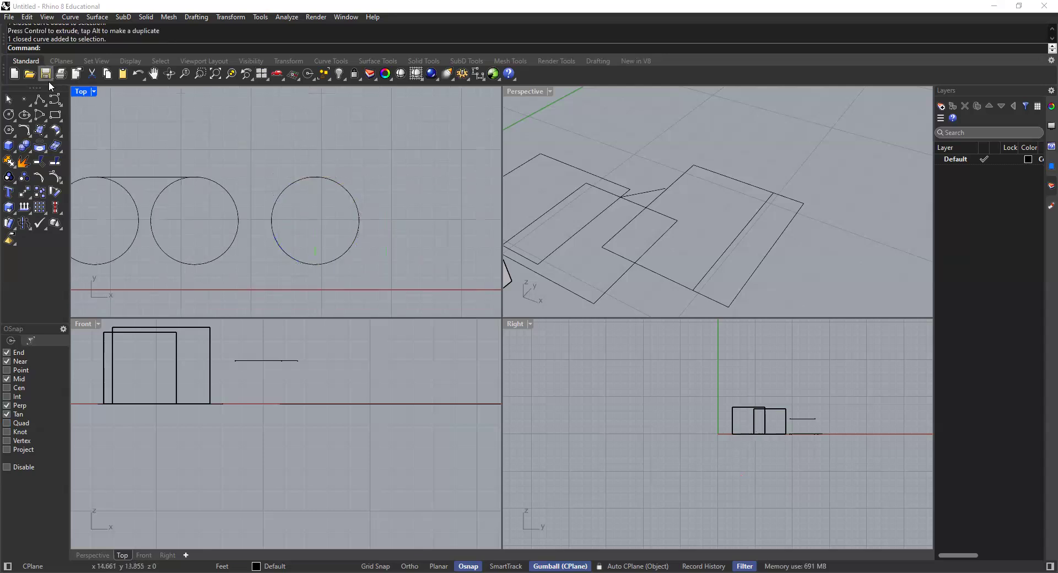
Step: Start a polyline with the Project object snap on and try snapping to the boxes' projected midpoints in the Top viewport
click(40, 101)
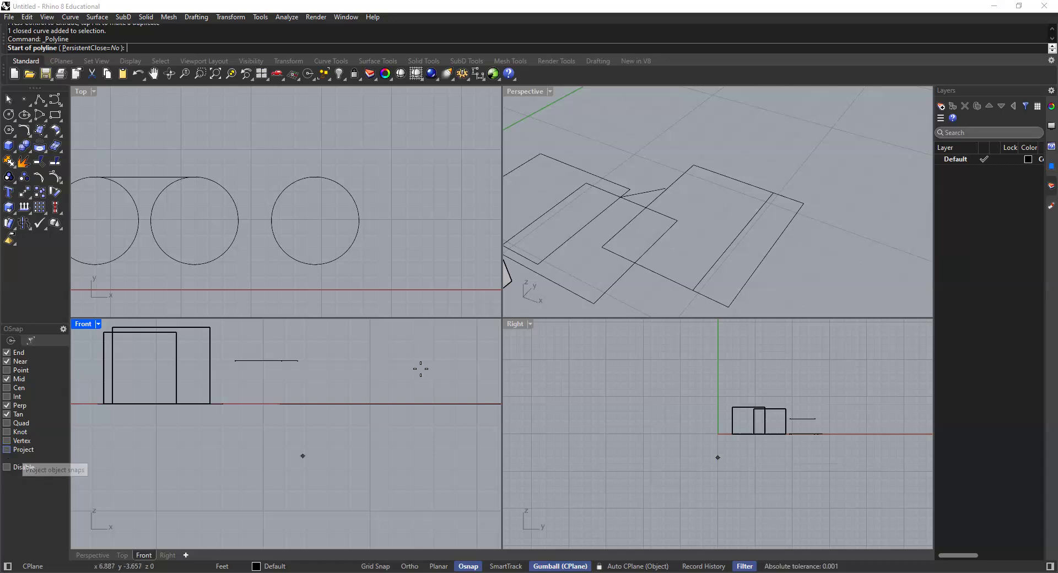
scroll(610, 208, down, 5)
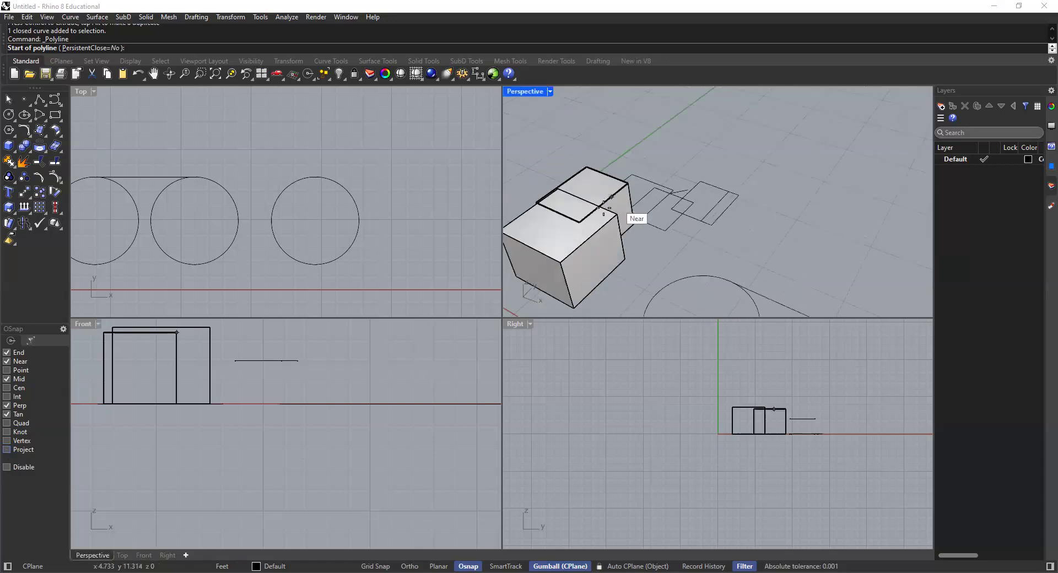
click(8, 450)
scroll(567, 264, down, 2)
scroll(215, 210, down, 6)
scroll(264, 213, up, 7)
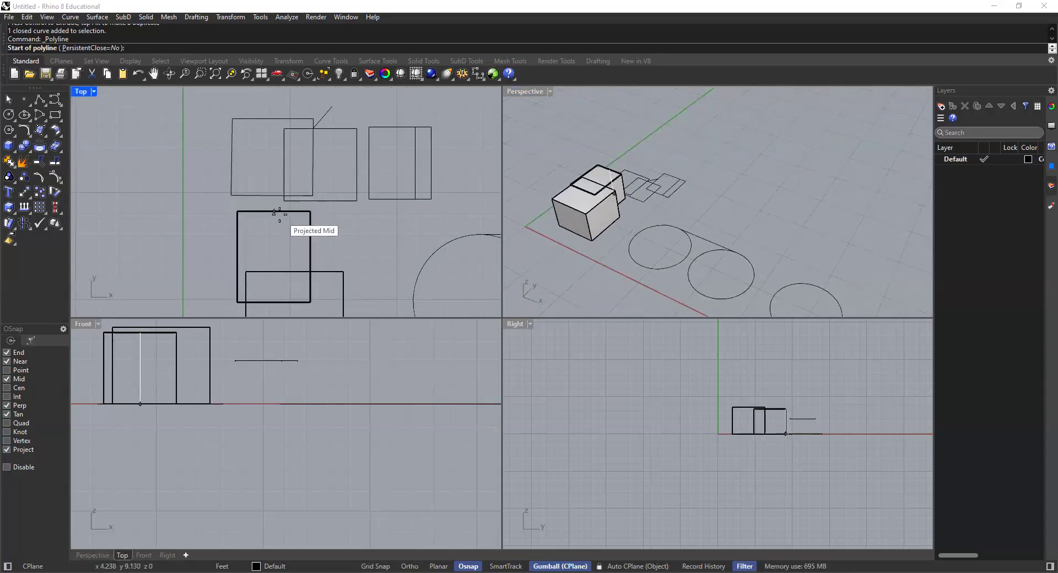
shift+right_drag(287, 254, 286, 199)
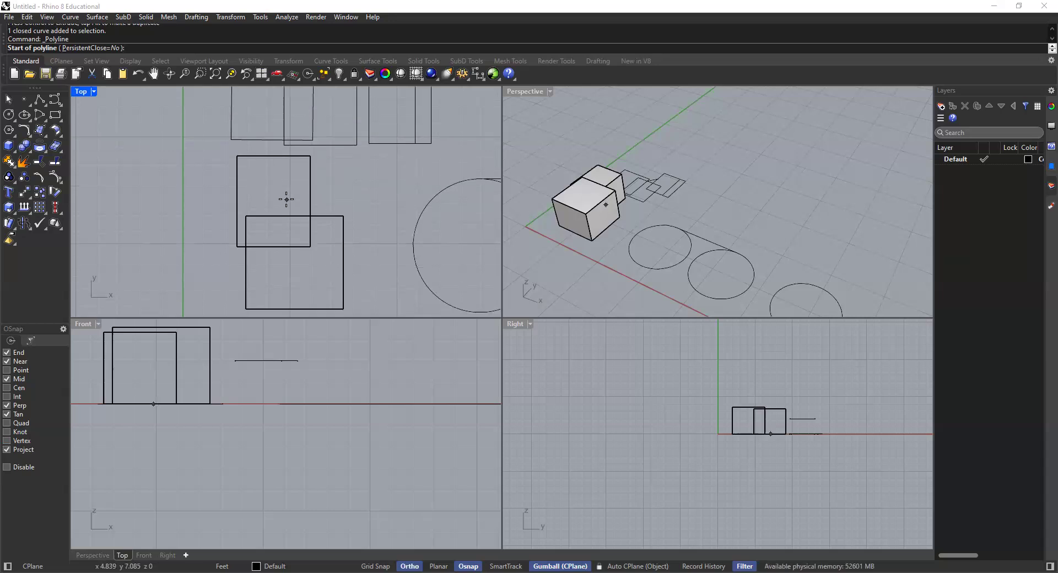
scroll(288, 206, down, 3)
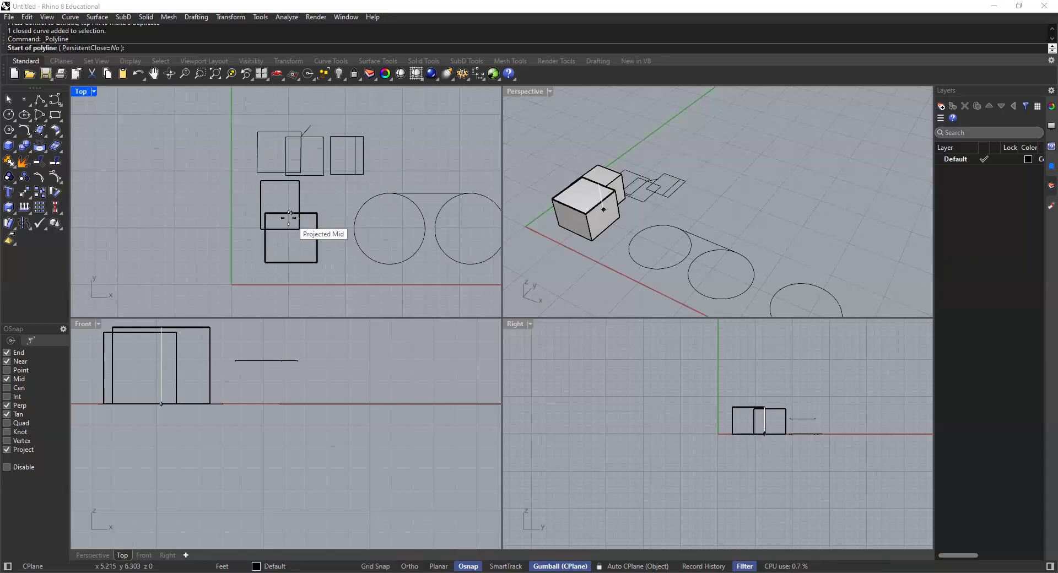
scroll(289, 215, up, 4)
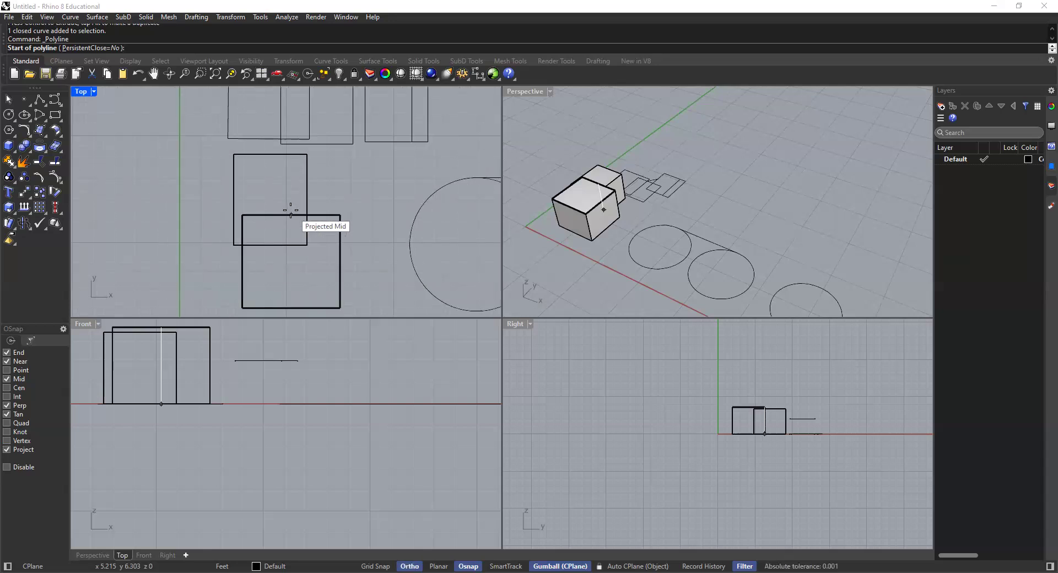
click(7, 450)
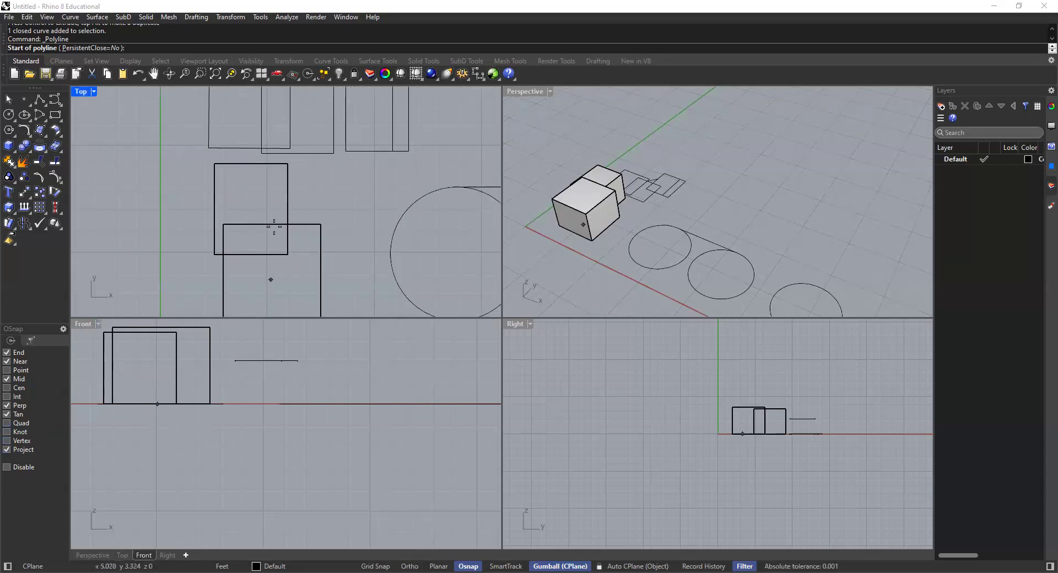
Step: Draw a three-segment polyline in the Top viewport from the front box's rear edge, out past the rear box, to the front box's corner
click(263, 223)
click(267, 187)
click(370, 189)
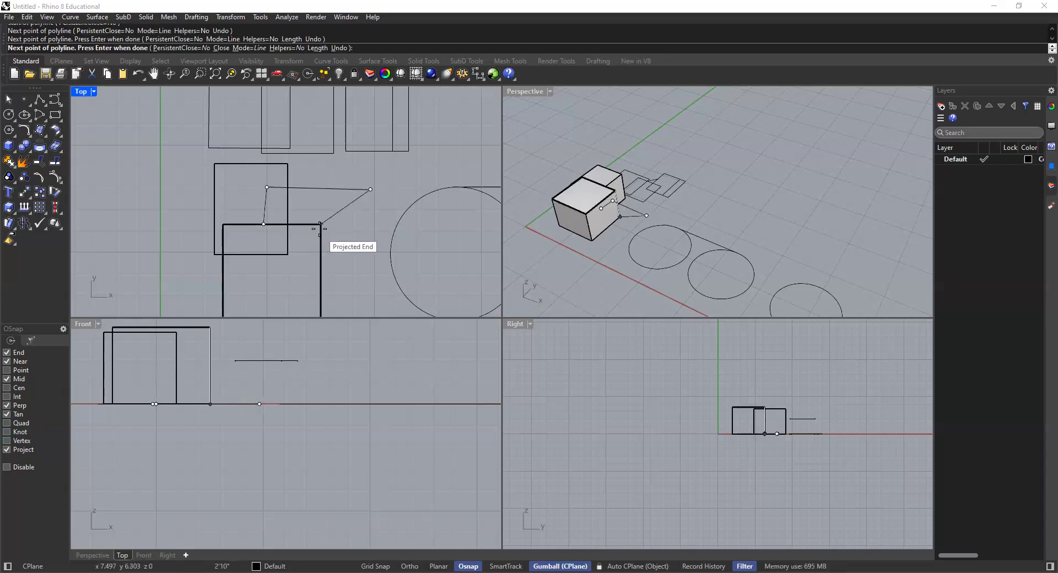
click(321, 224)
key(Return)
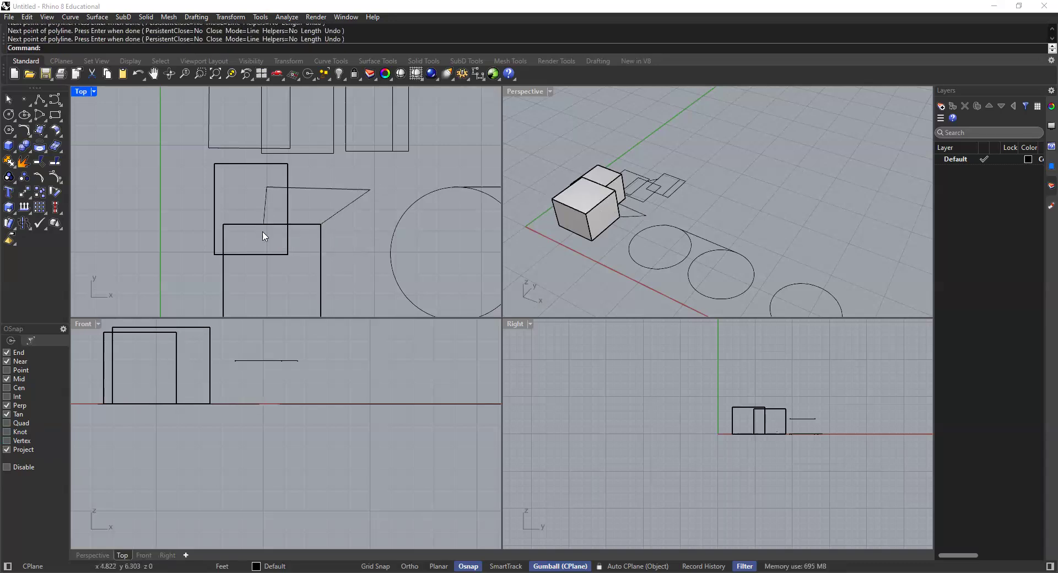
Step: Select the new polyline and examine its height relative to the two boxes from a low angle in the Perspective viewport
click(333, 221)
right_drag(732, 234, 623, 168)
scroll(585, 143, up, 10)
click(607, 126)
scroll(525, 219, up, 5)
shift+right_drag(525, 219, 635, 209)
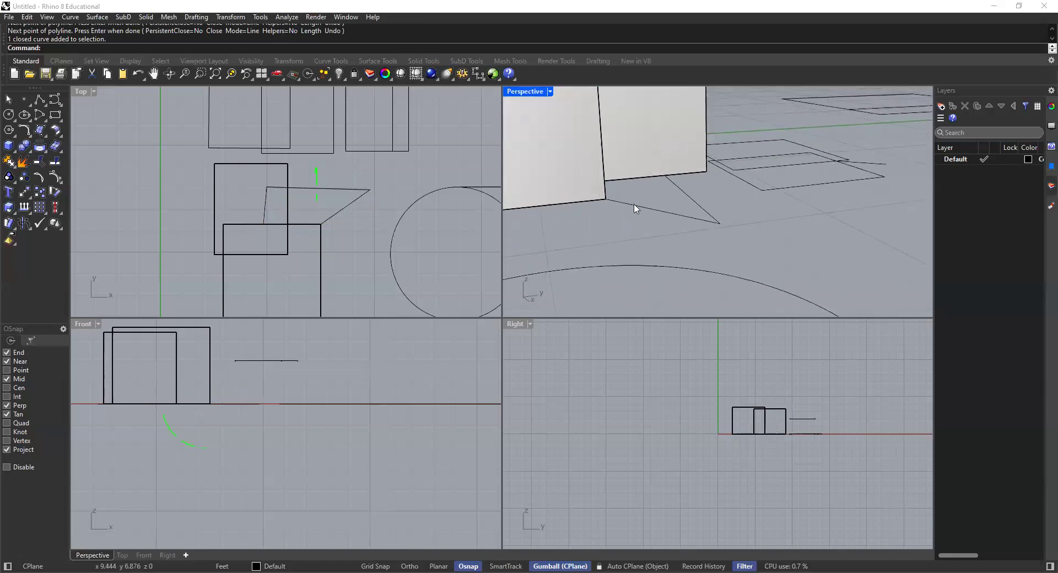
scroll(637, 213, down, 10)
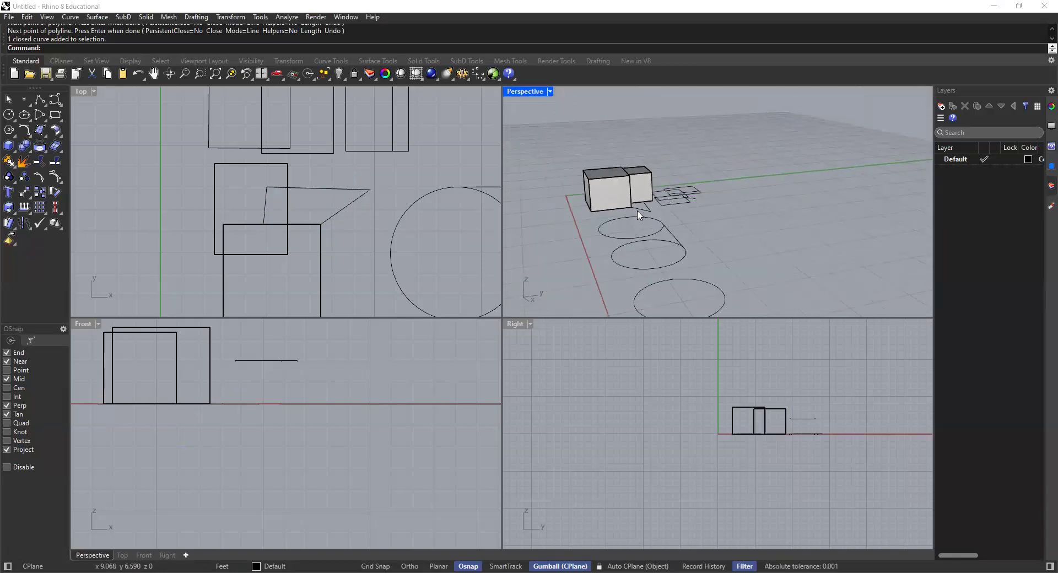
shift+right_drag(664, 252, 628, 232)
scroll(592, 237, up, 3)
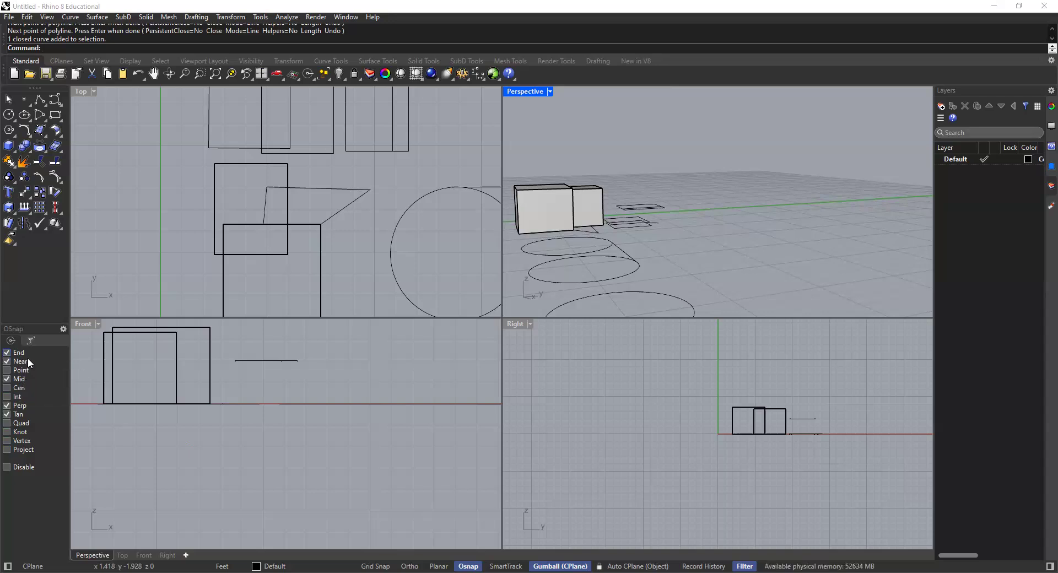
Step: Turn off the Project and Tan object snaps, turn on Int, and clear the selection
click(7, 415)
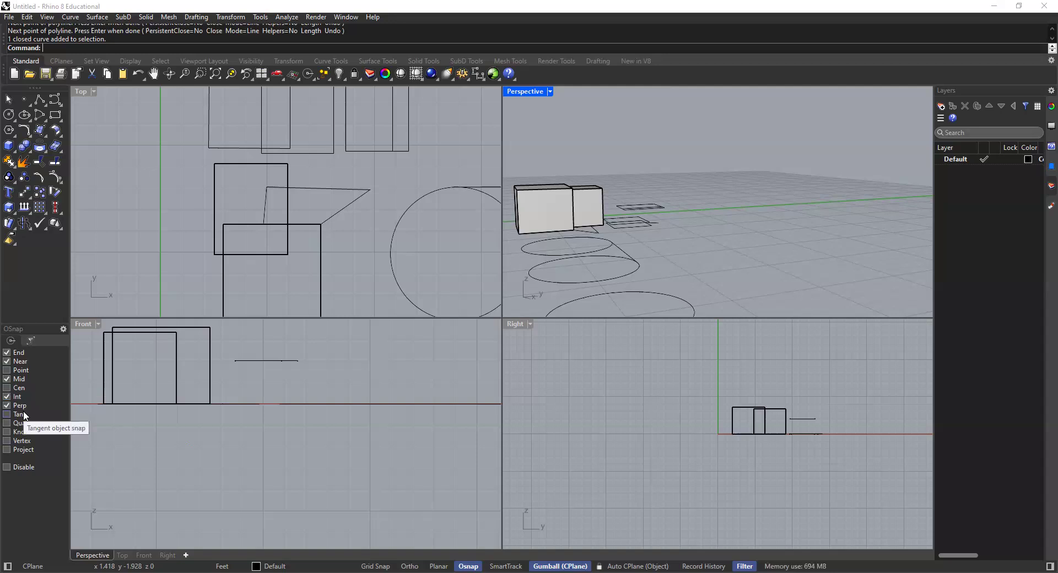
click(127, 225)
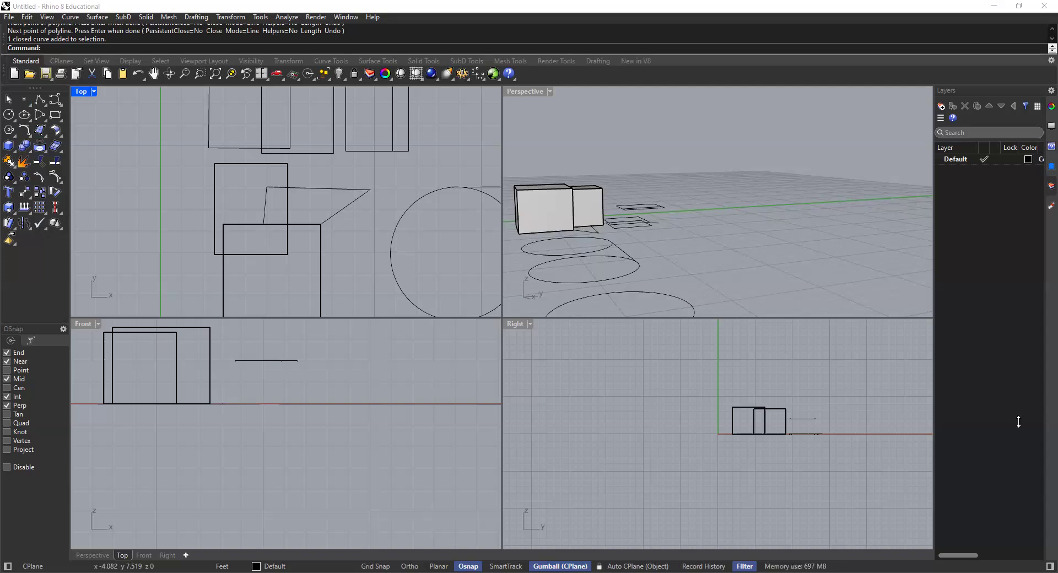
Step: Examine the two overlapping boxes from above in the Perspective viewport, selecting them in turn
scroll(571, 154, down, 4)
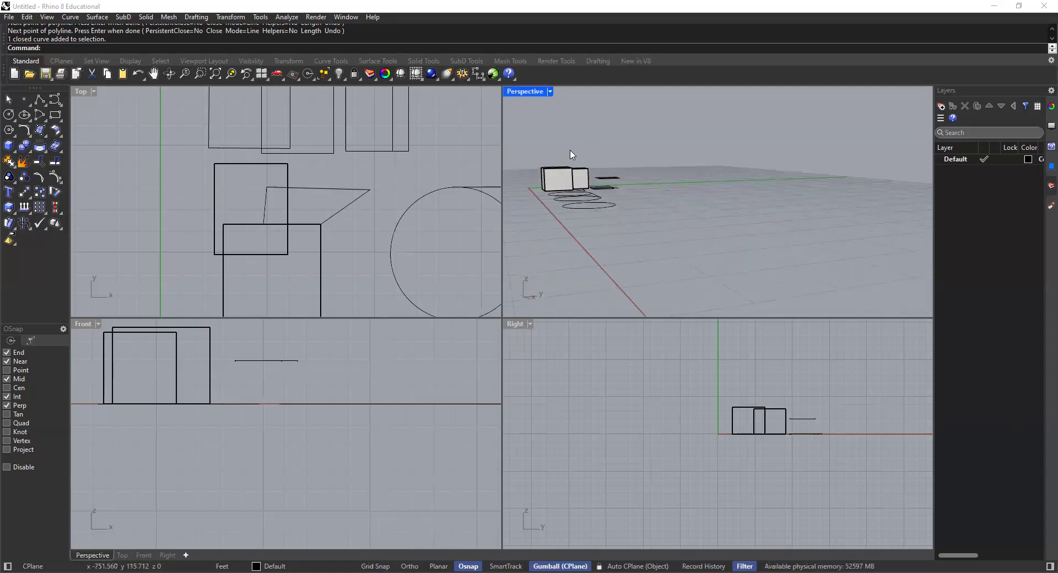
right_drag(571, 162, 585, 236)
scroll(605, 207, up, 5)
scroll(583, 233, down, 2)
click(586, 235)
click(634, 165)
click(613, 221)
click(621, 182)
shift+right_drag(630, 237, 616, 221)
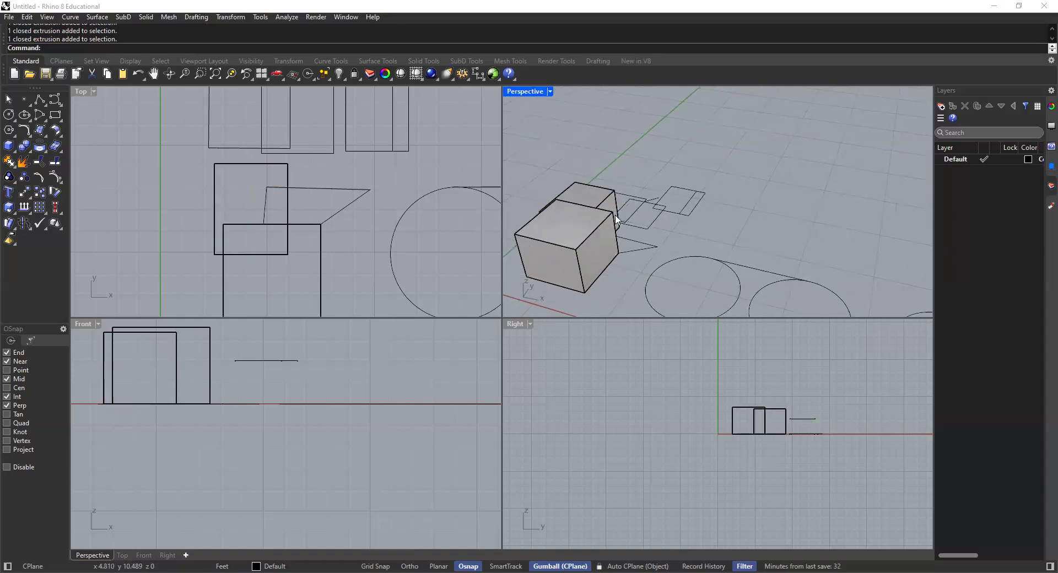